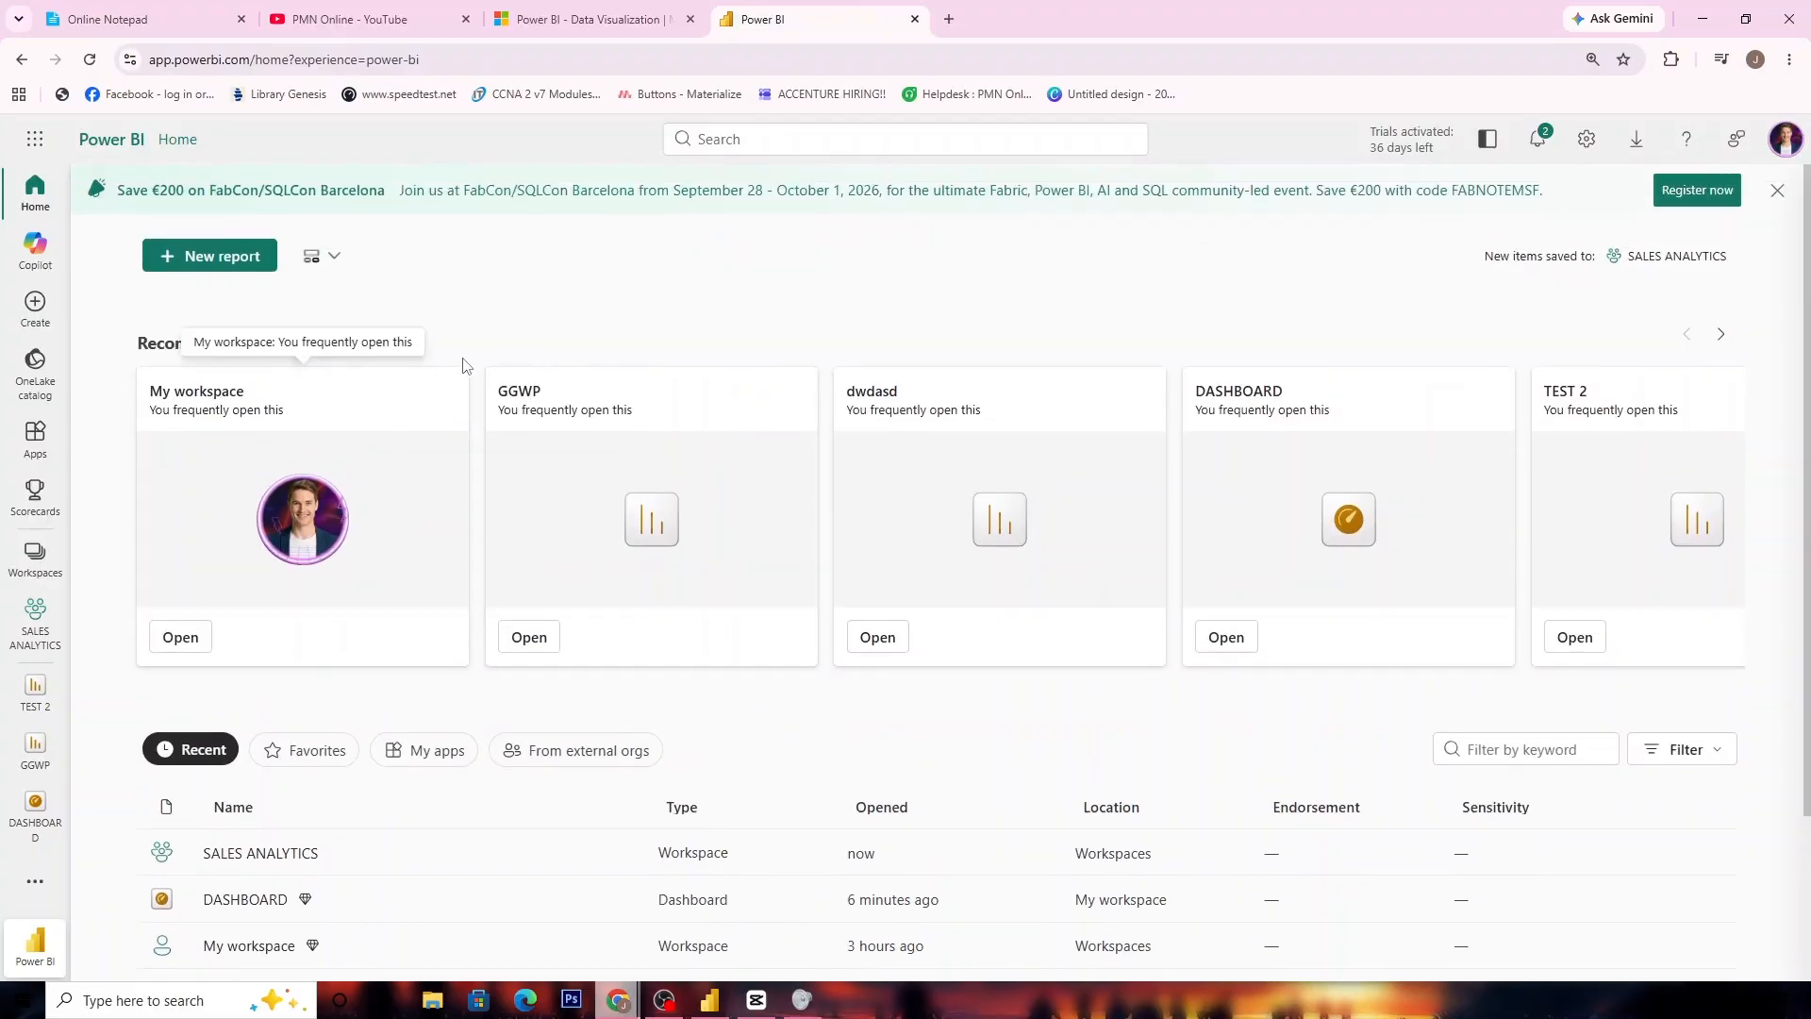
# Open the TEST 2 report from the recent items and switch it to editing mode.
pyautogui.scroll(-2, 453, 377)
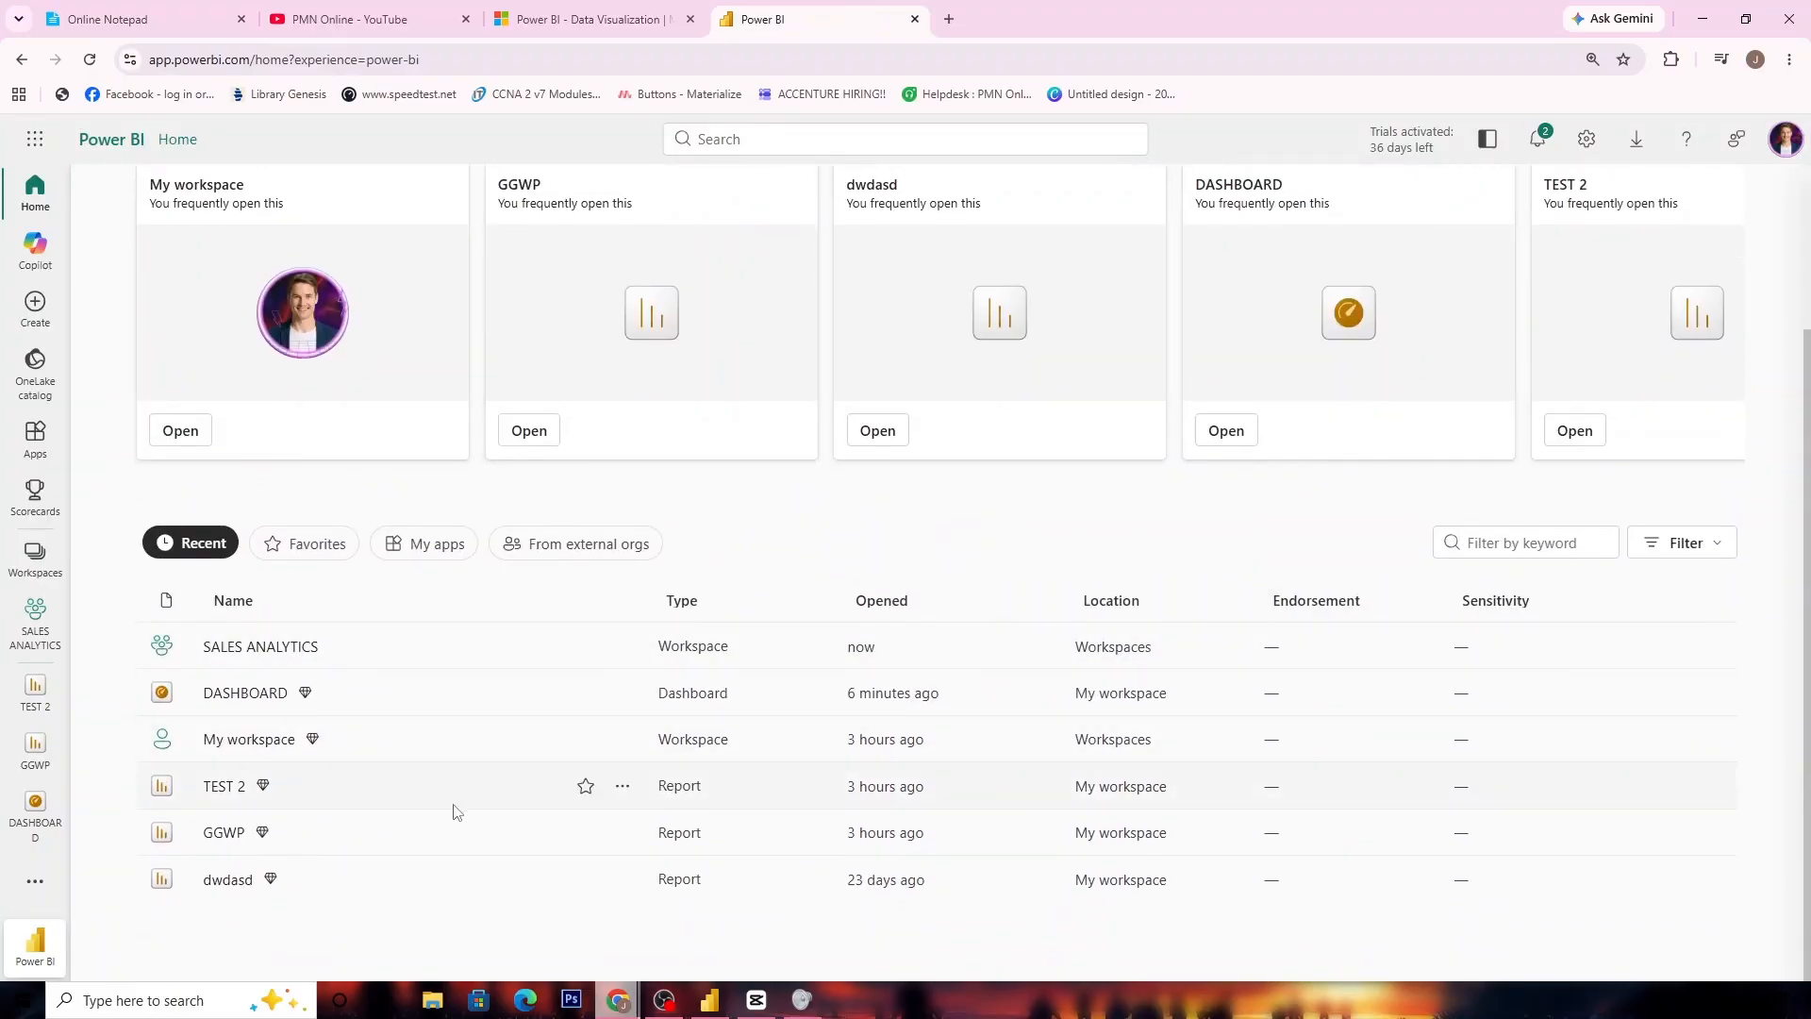
pyautogui.click(212, 803)
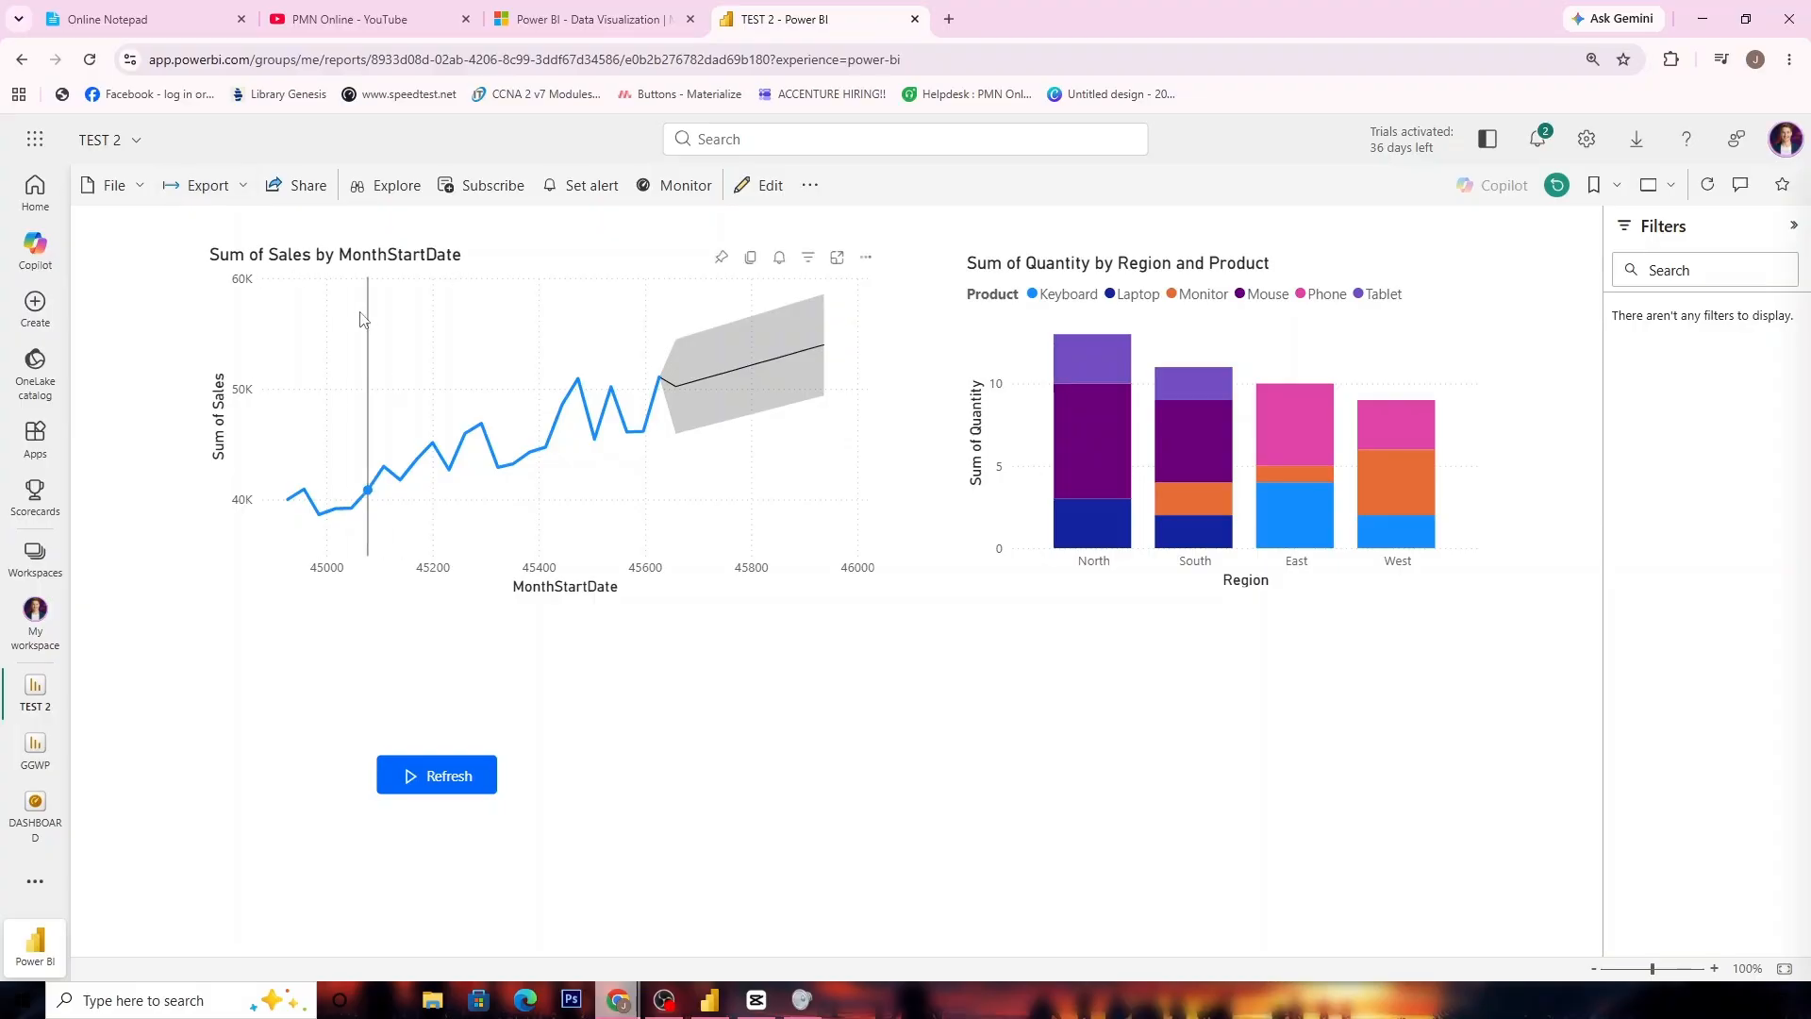
pyautogui.click(760, 185)
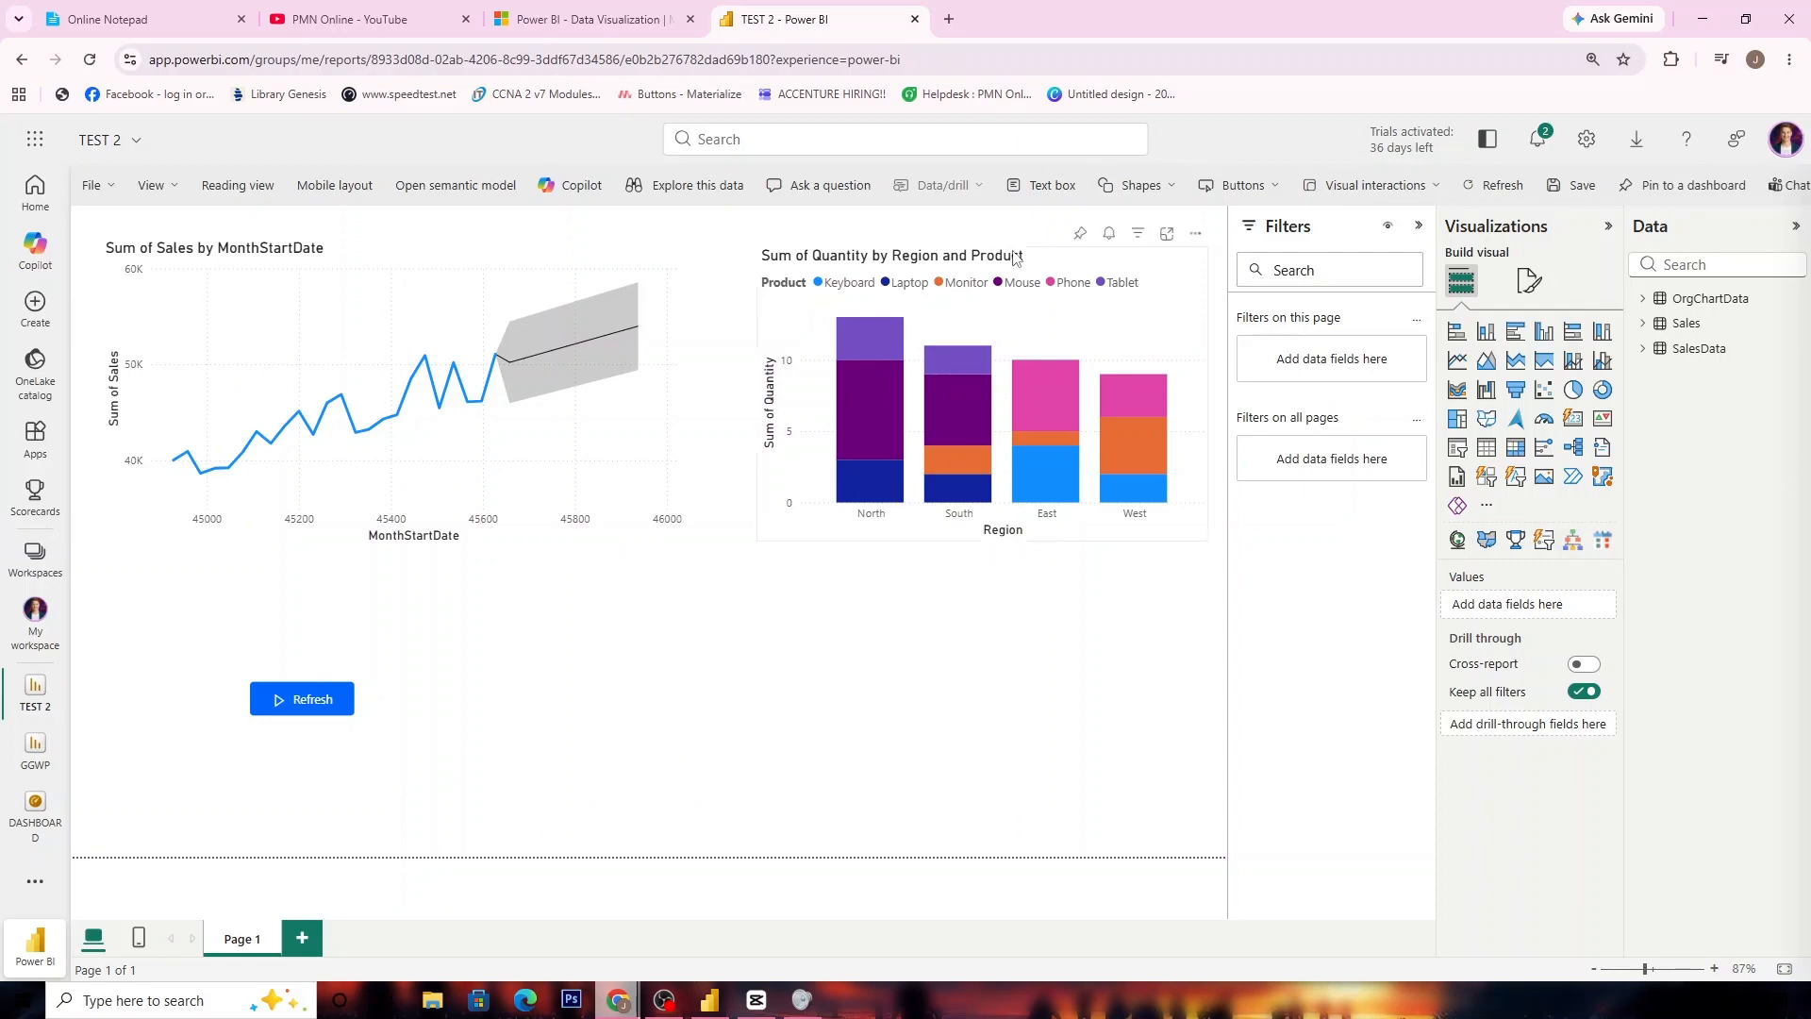
pyautogui.click(613, 18)
pyautogui.scroll(15, 719, 283)
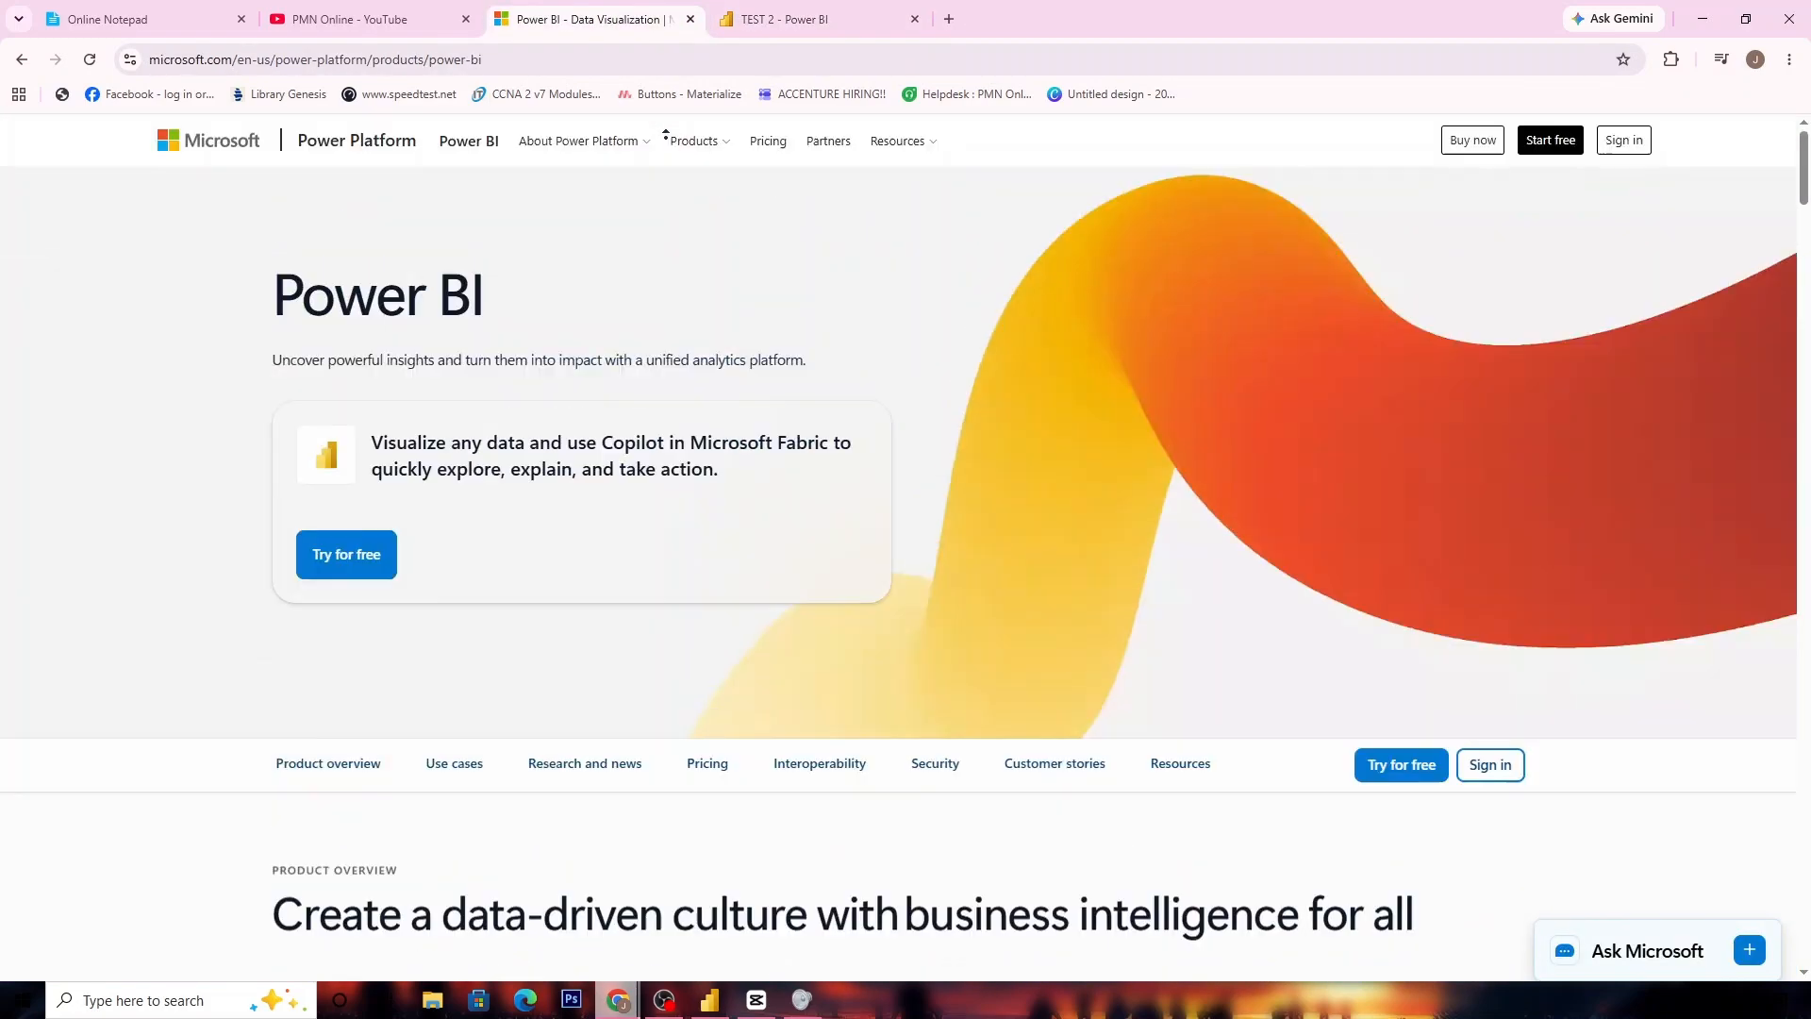
pyautogui.middleClick(522, 267)
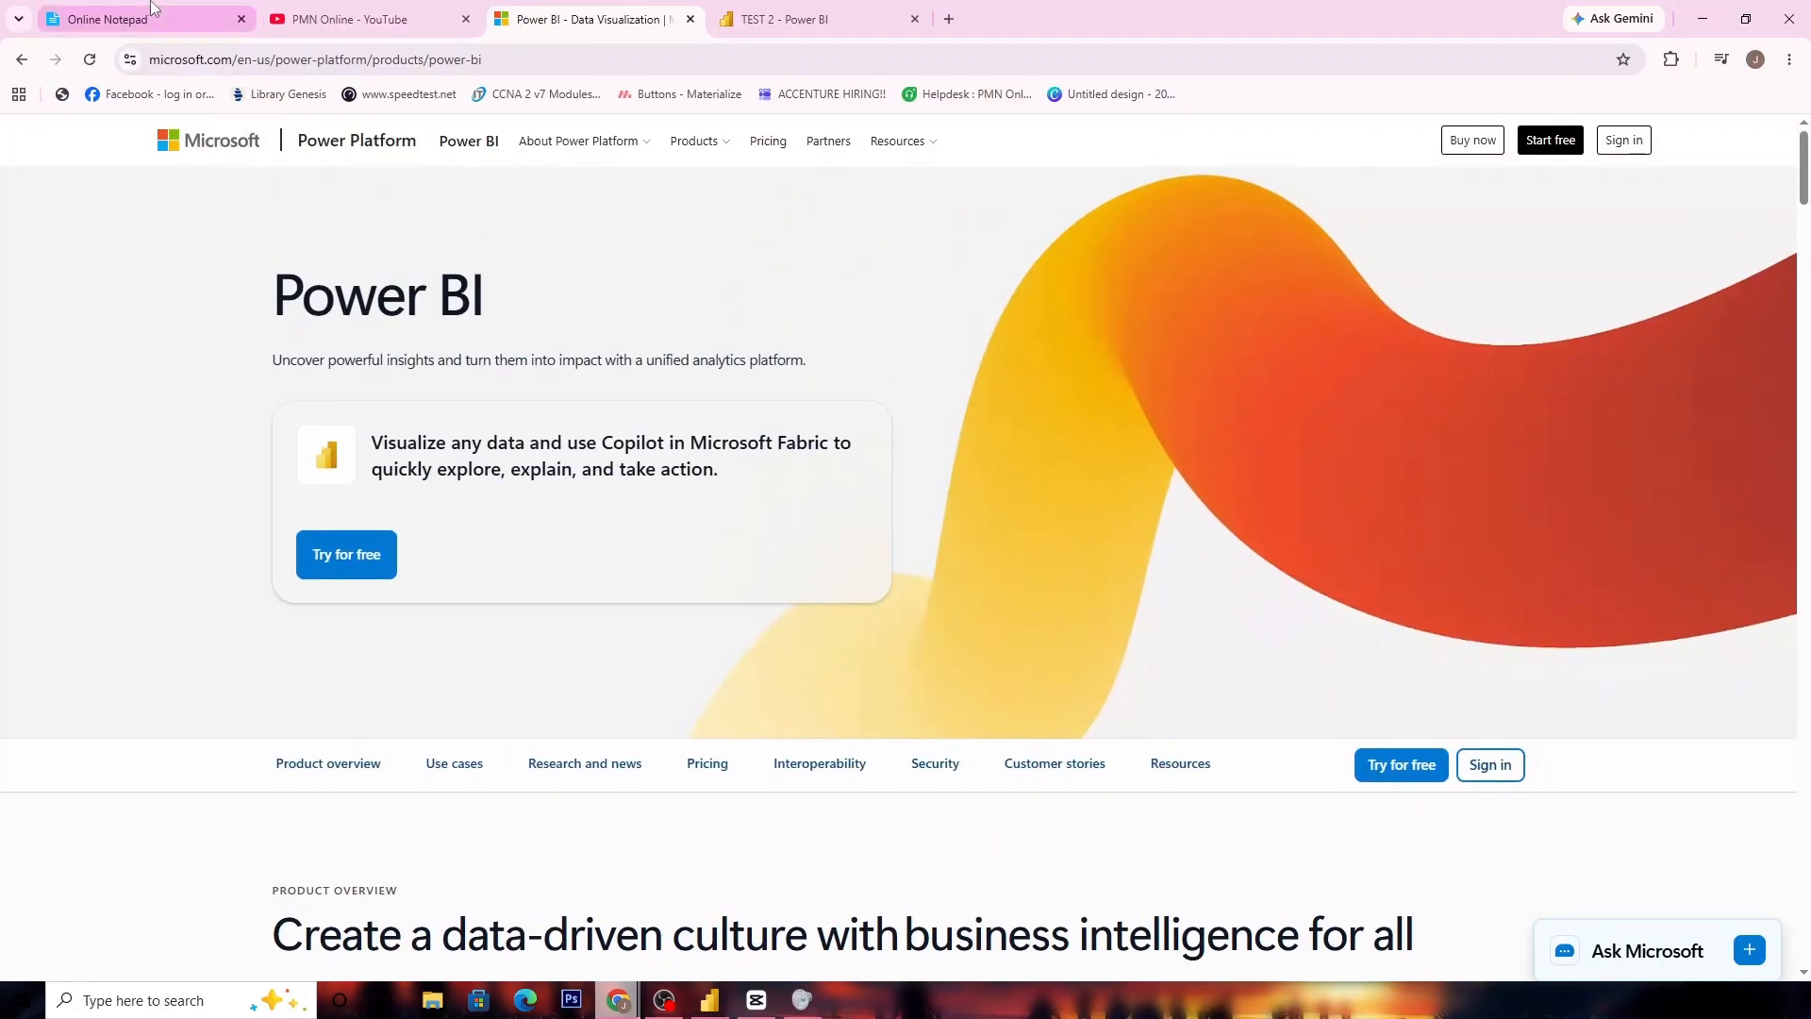
pyautogui.click(107, 19)
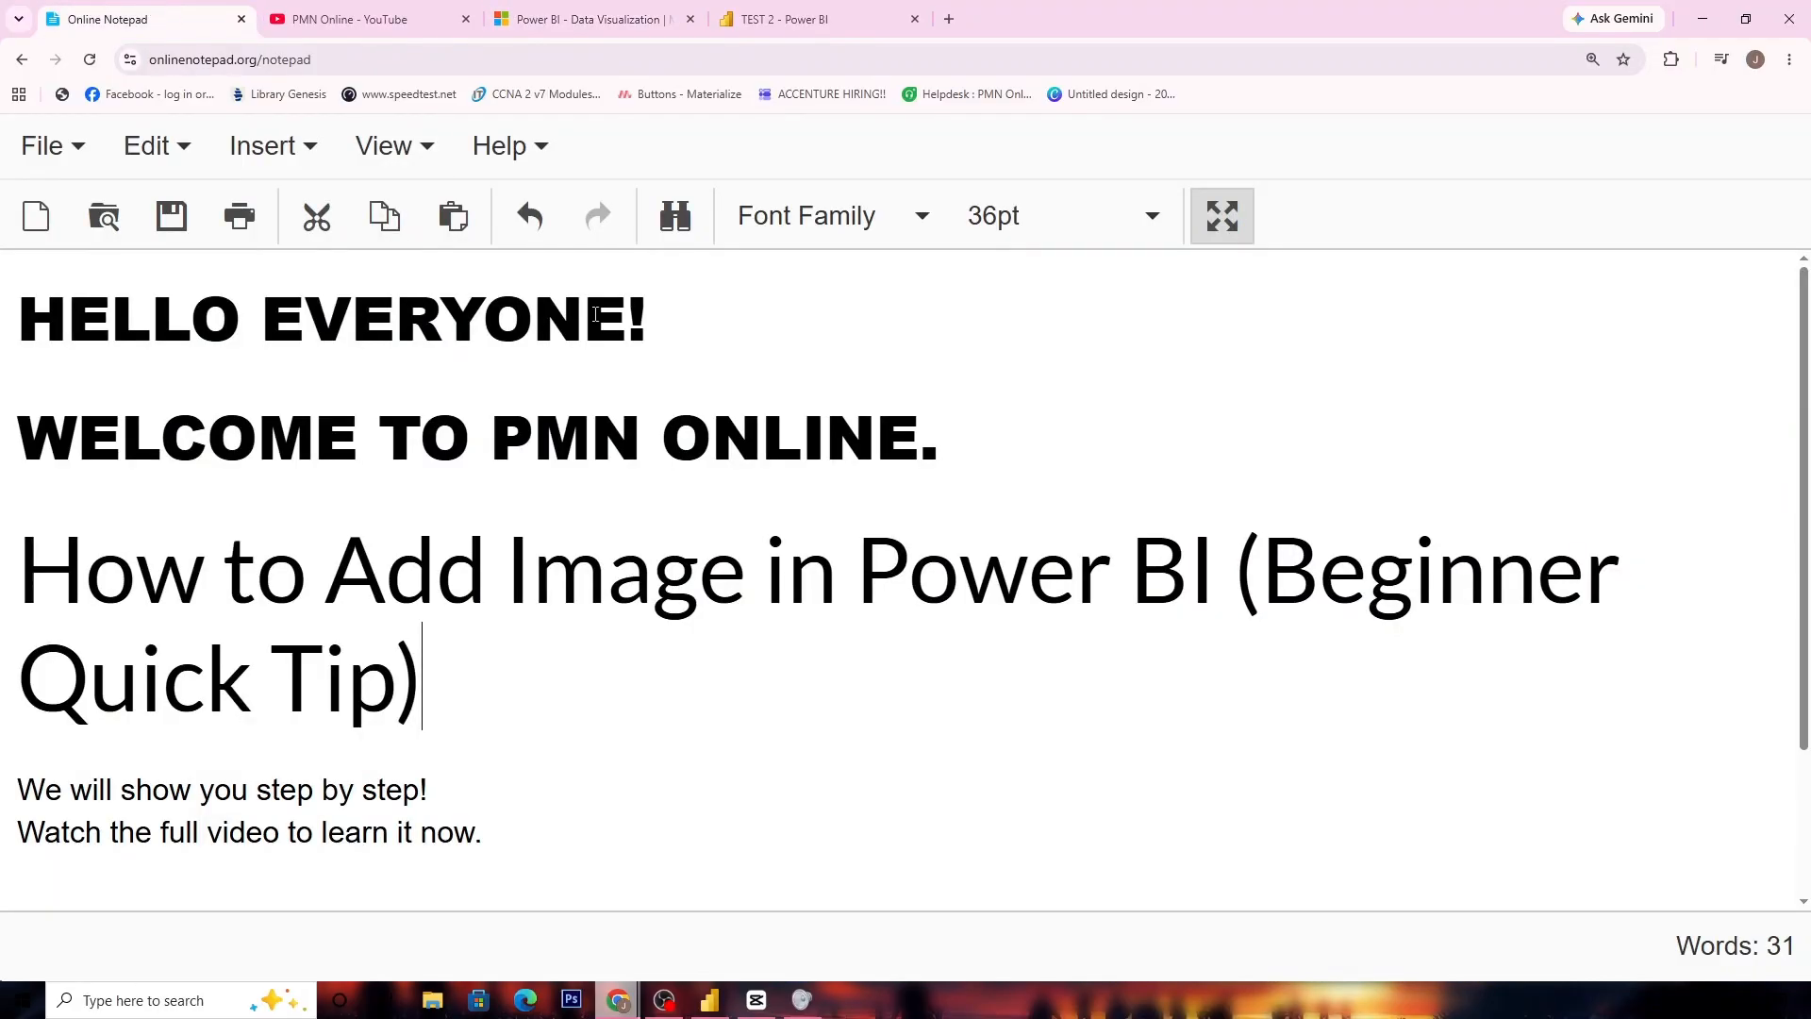
pyautogui.click(783, 19)
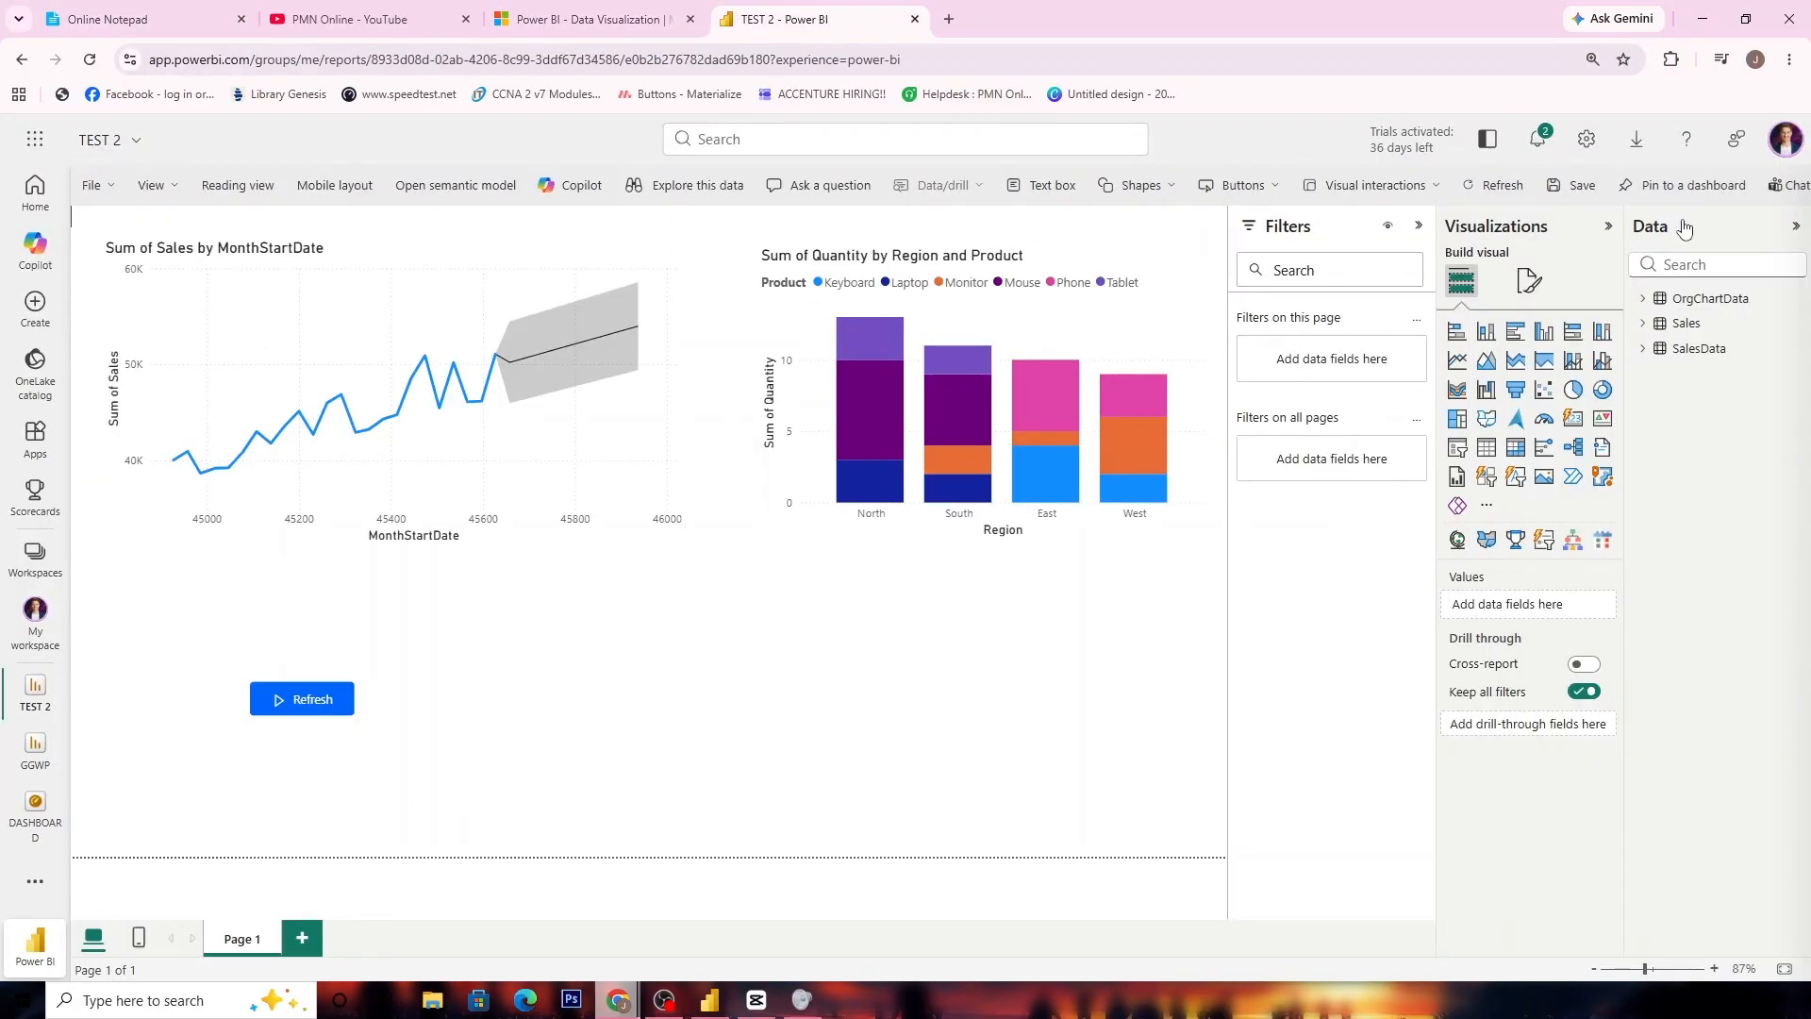
# Switch to Power BI Desktop and insert an empty image placeholder overlapping the two sales charts on Page 1.
pyautogui.click(1795, 226)
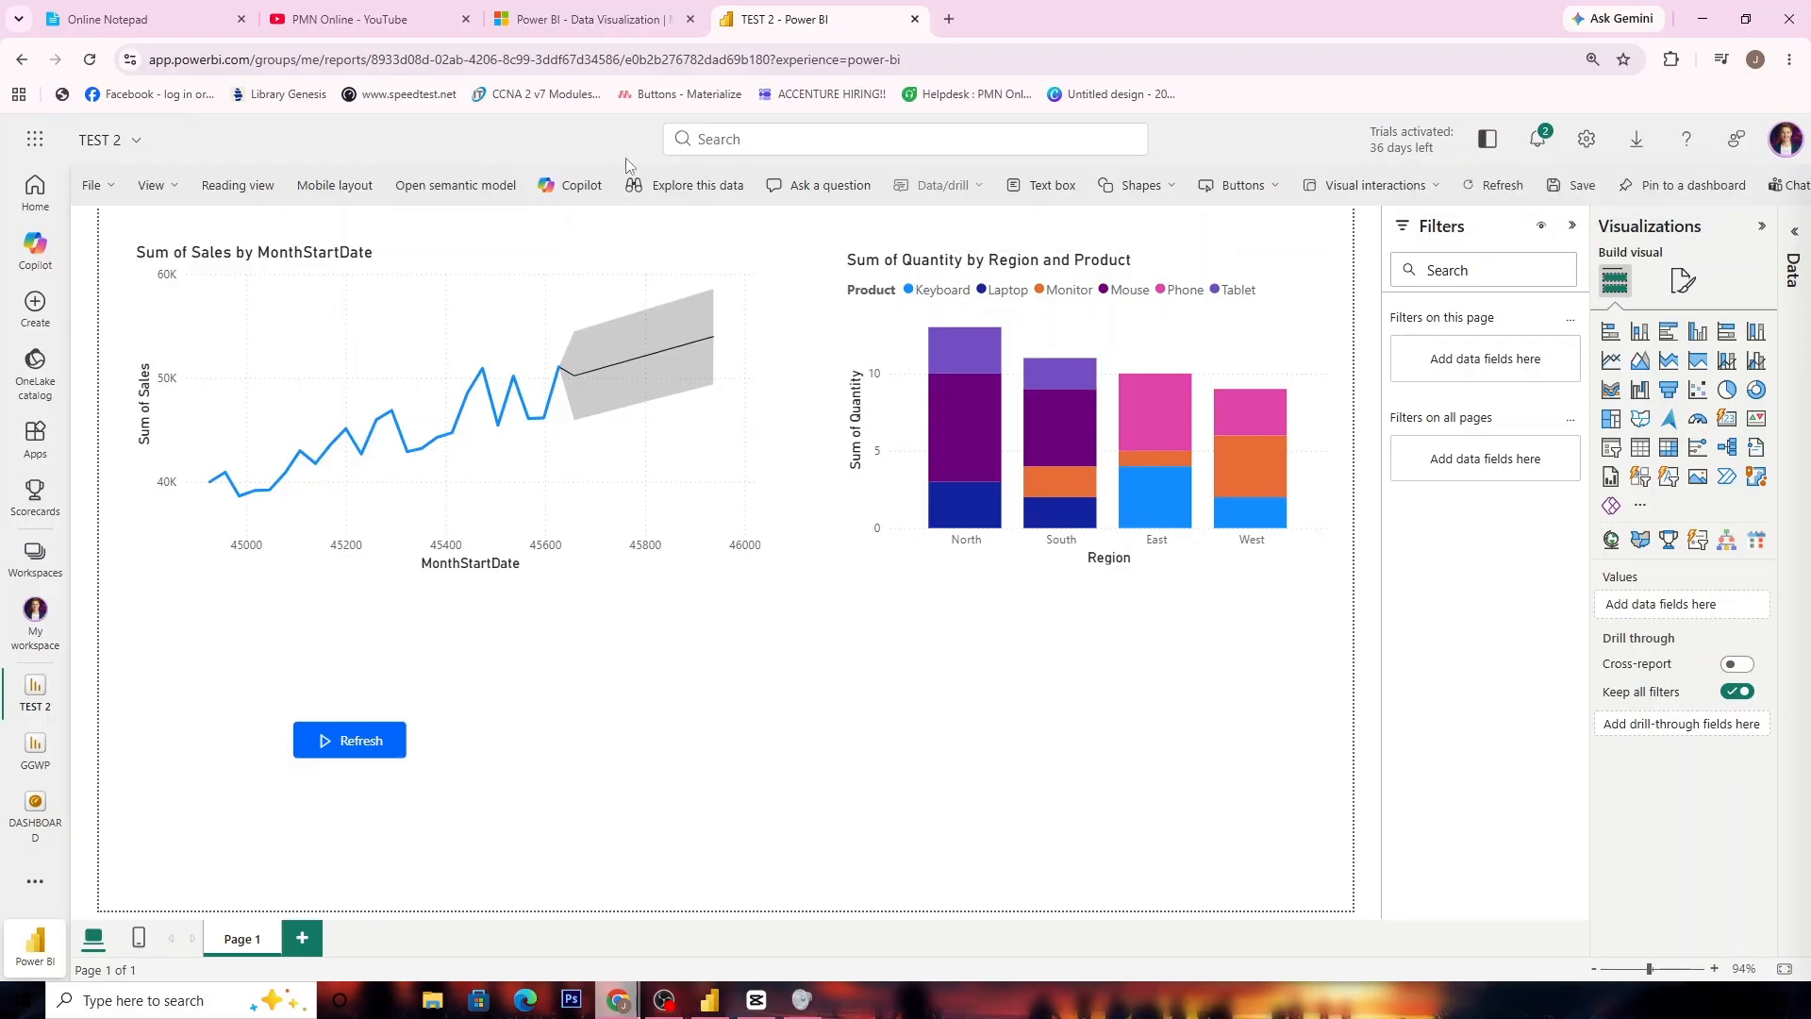
pyautogui.click(710, 1000)
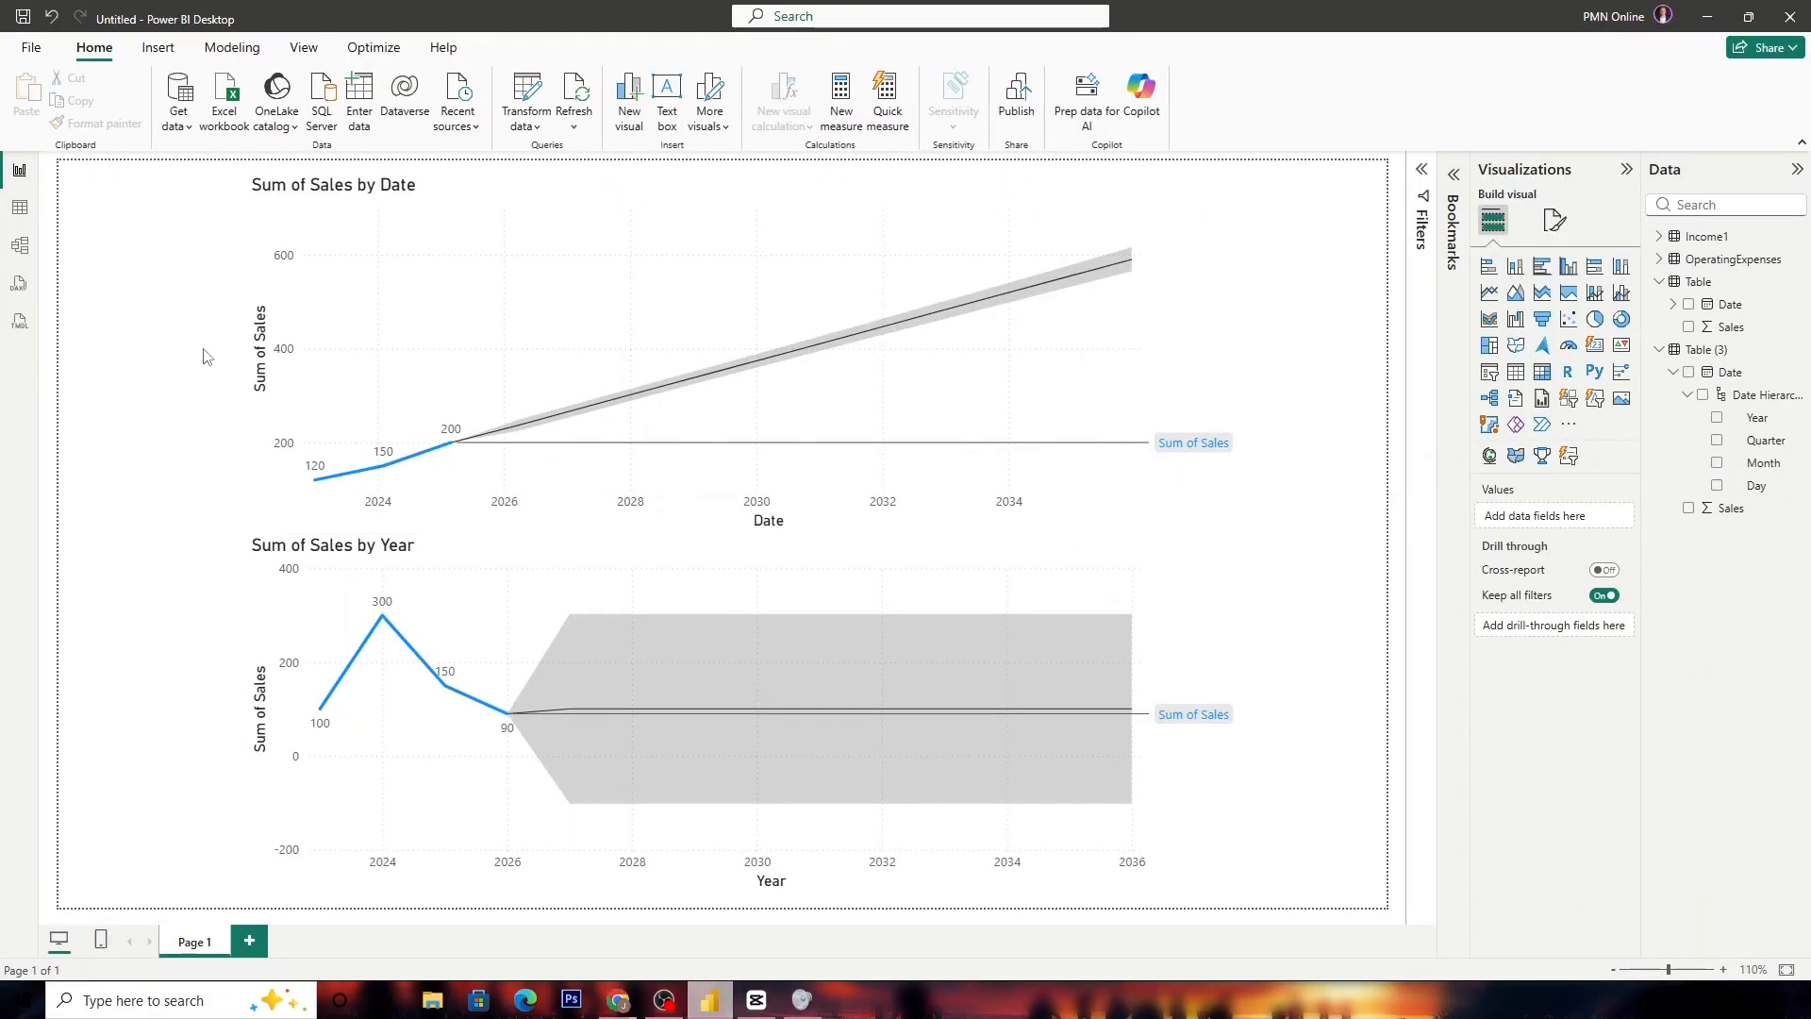
pyautogui.click(159, 49)
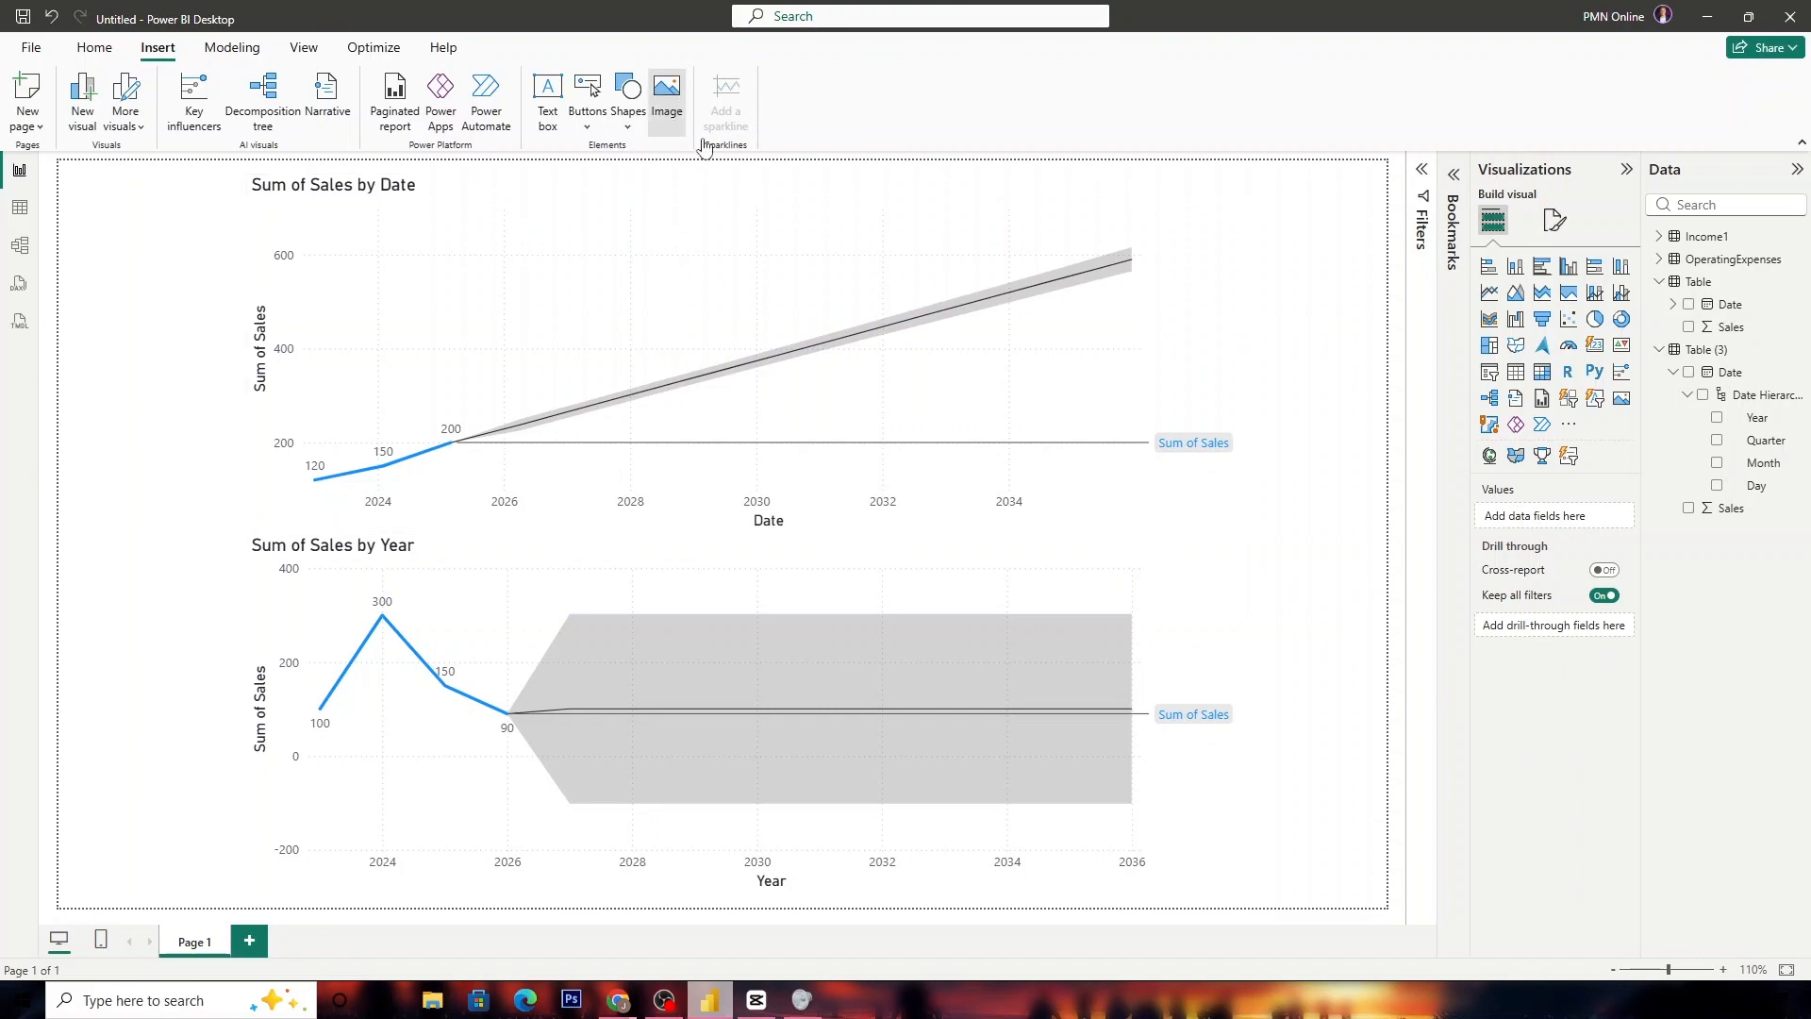
pyautogui.click(667, 94)
pyautogui.moveTo(566, 309); pyautogui.dragTo(794, 545)
pyautogui.click(1038, 830)
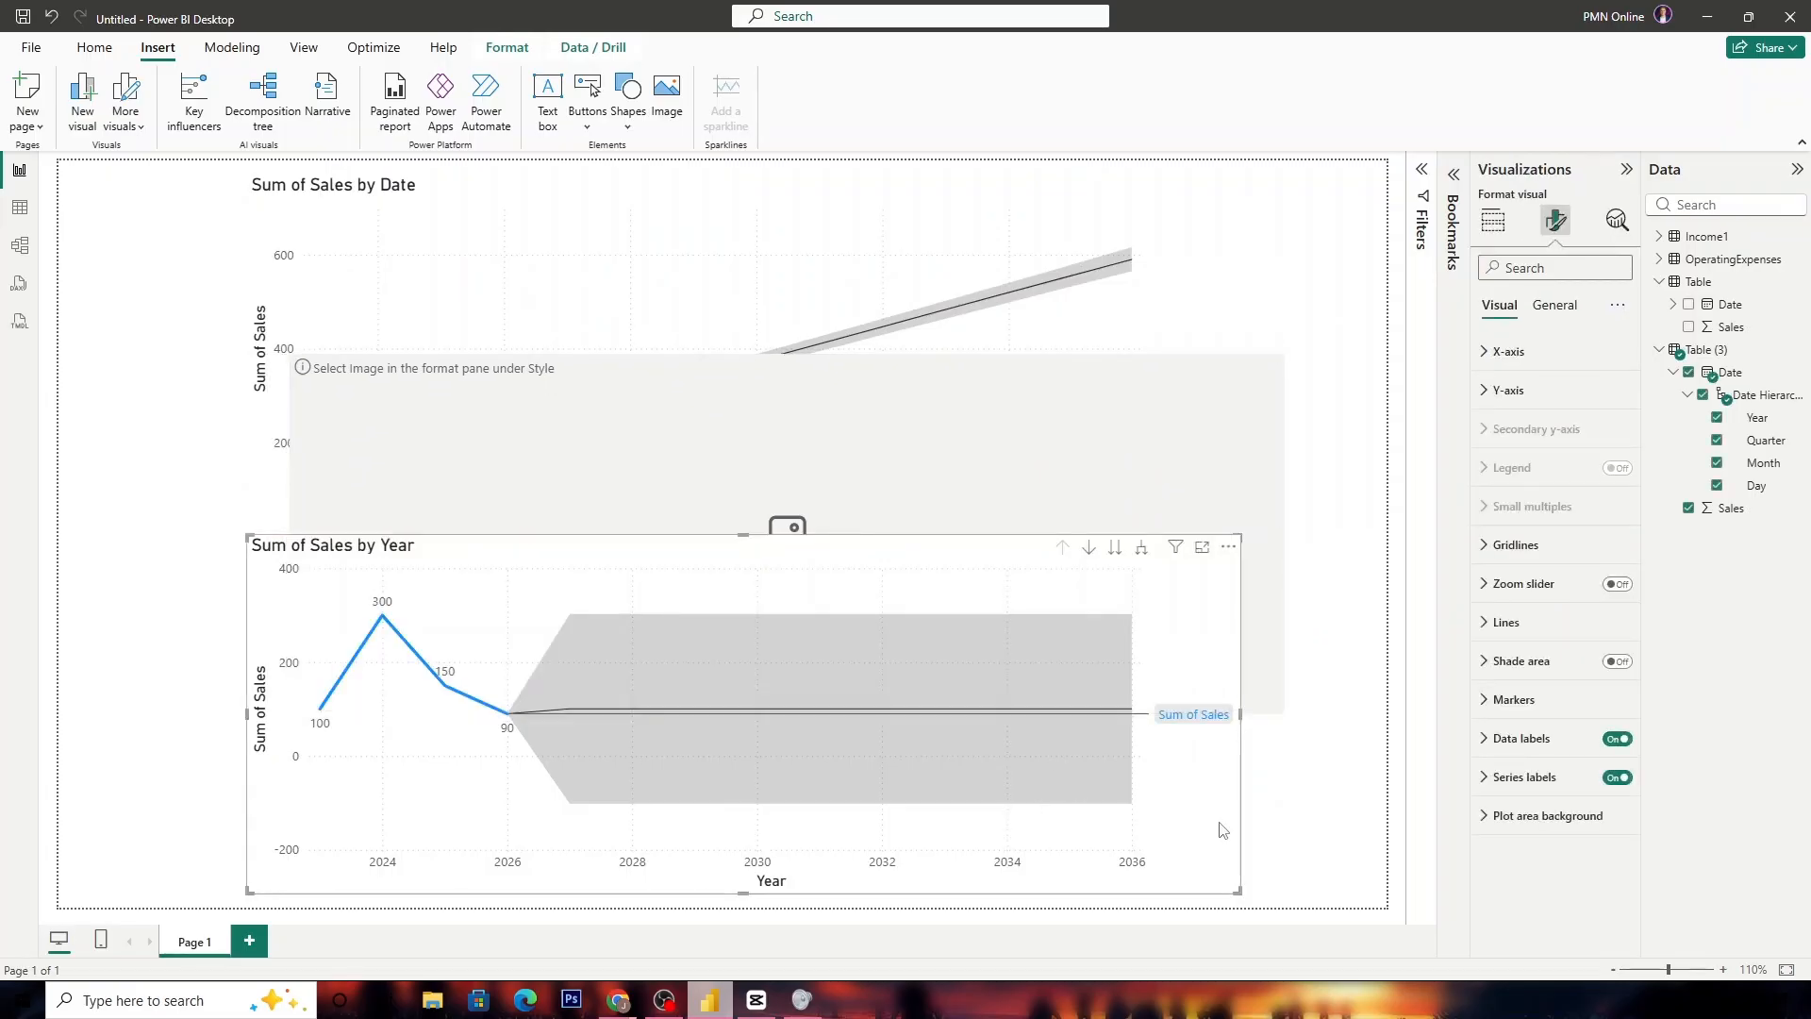
pyautogui.click(1020, 466)
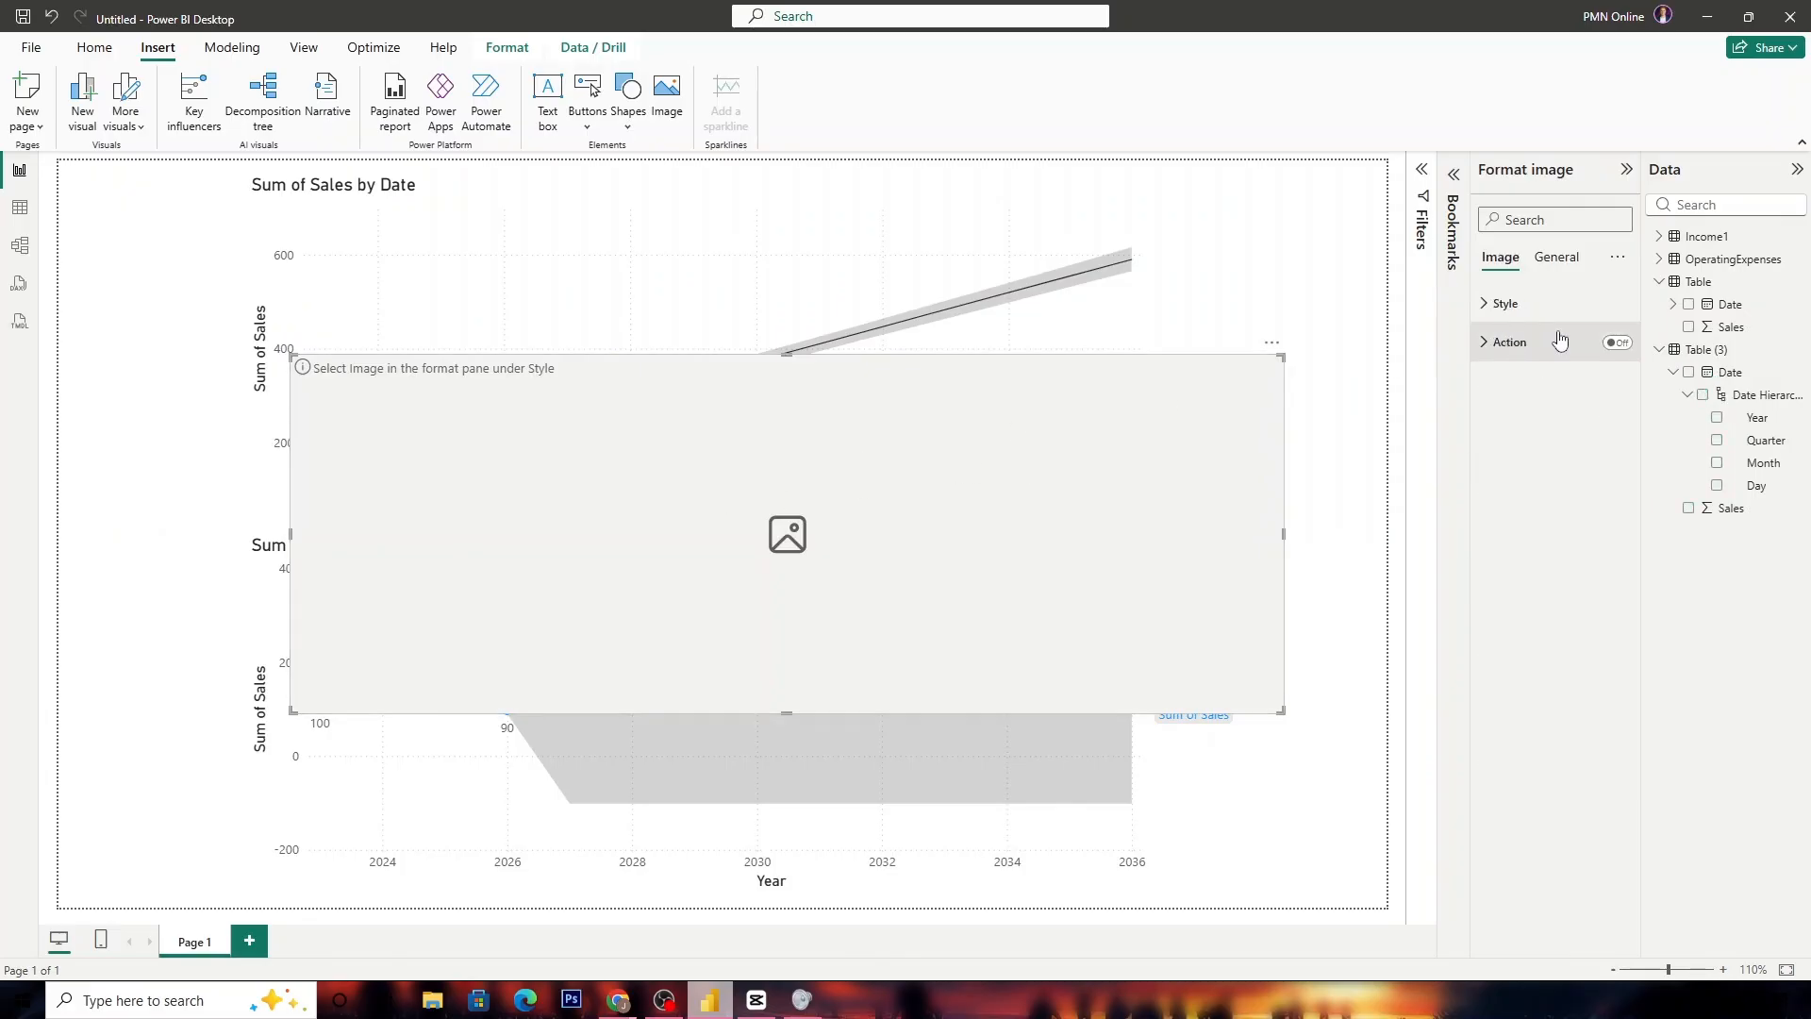
# Apply the placeholder's style settings to the All state and shift the placeholder left in line with the charts.
pyautogui.click(1495, 302)
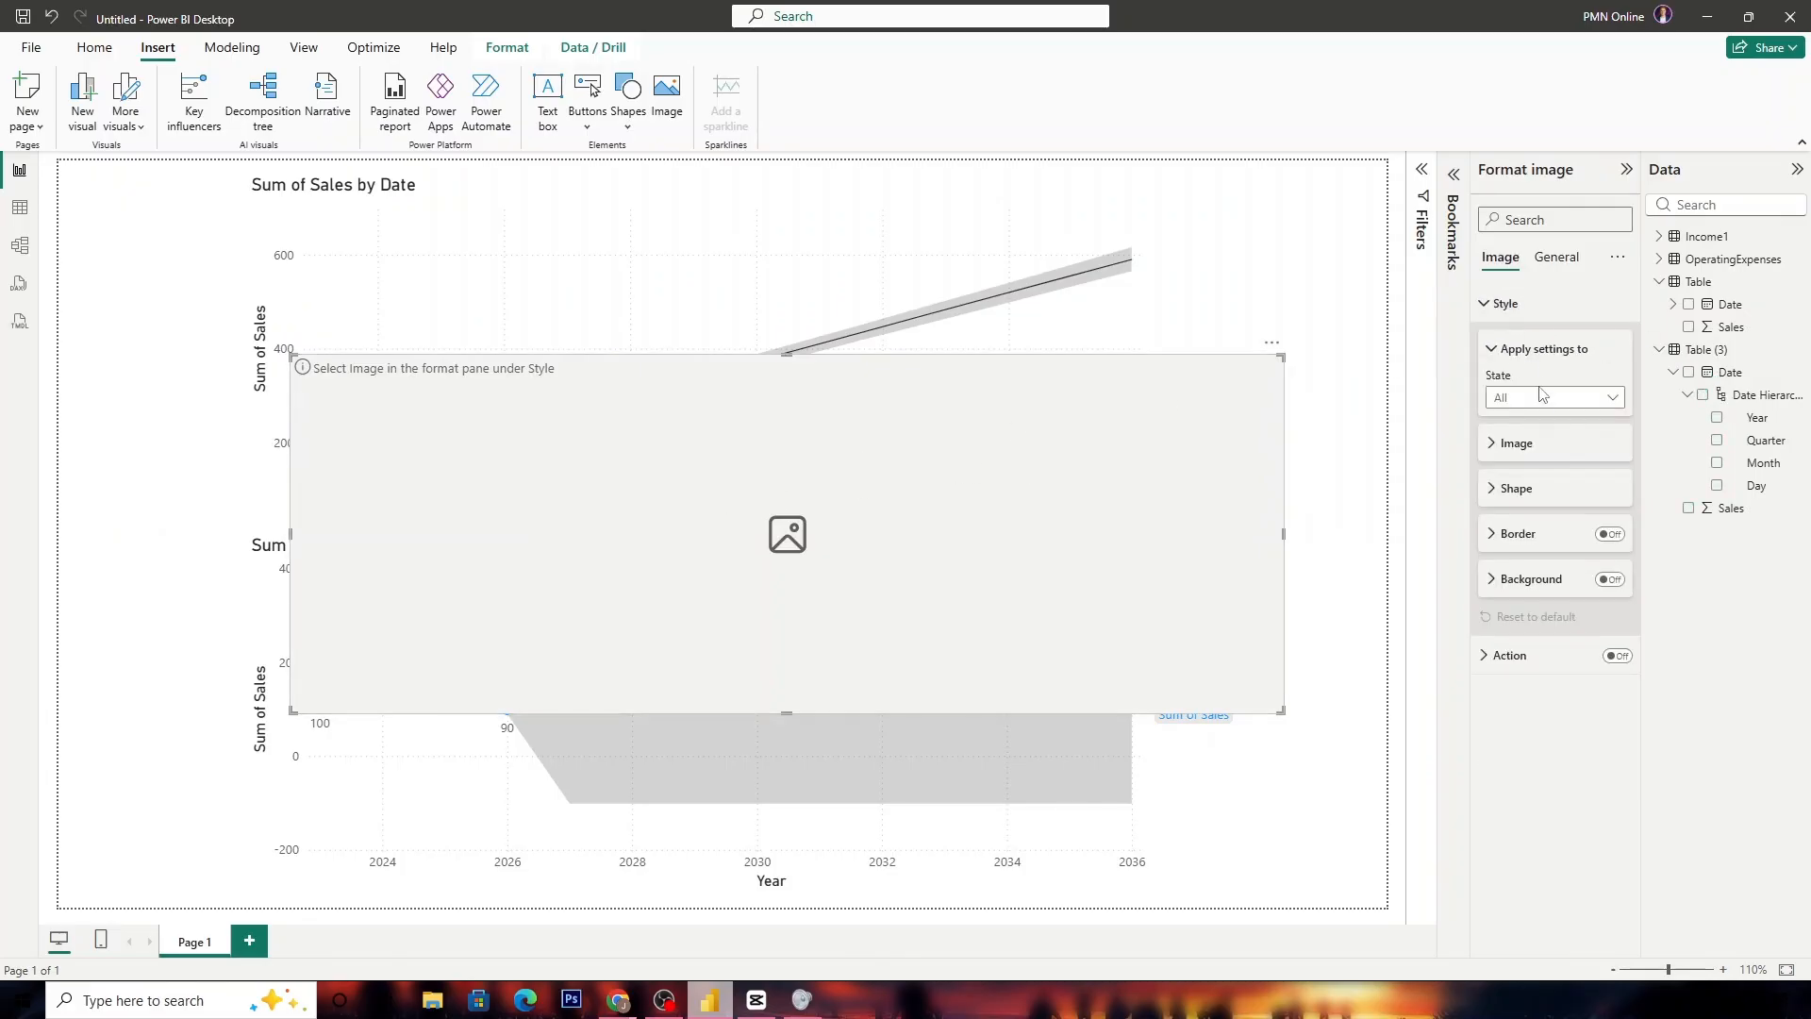
pyautogui.click(1554, 397)
pyautogui.click(1510, 416)
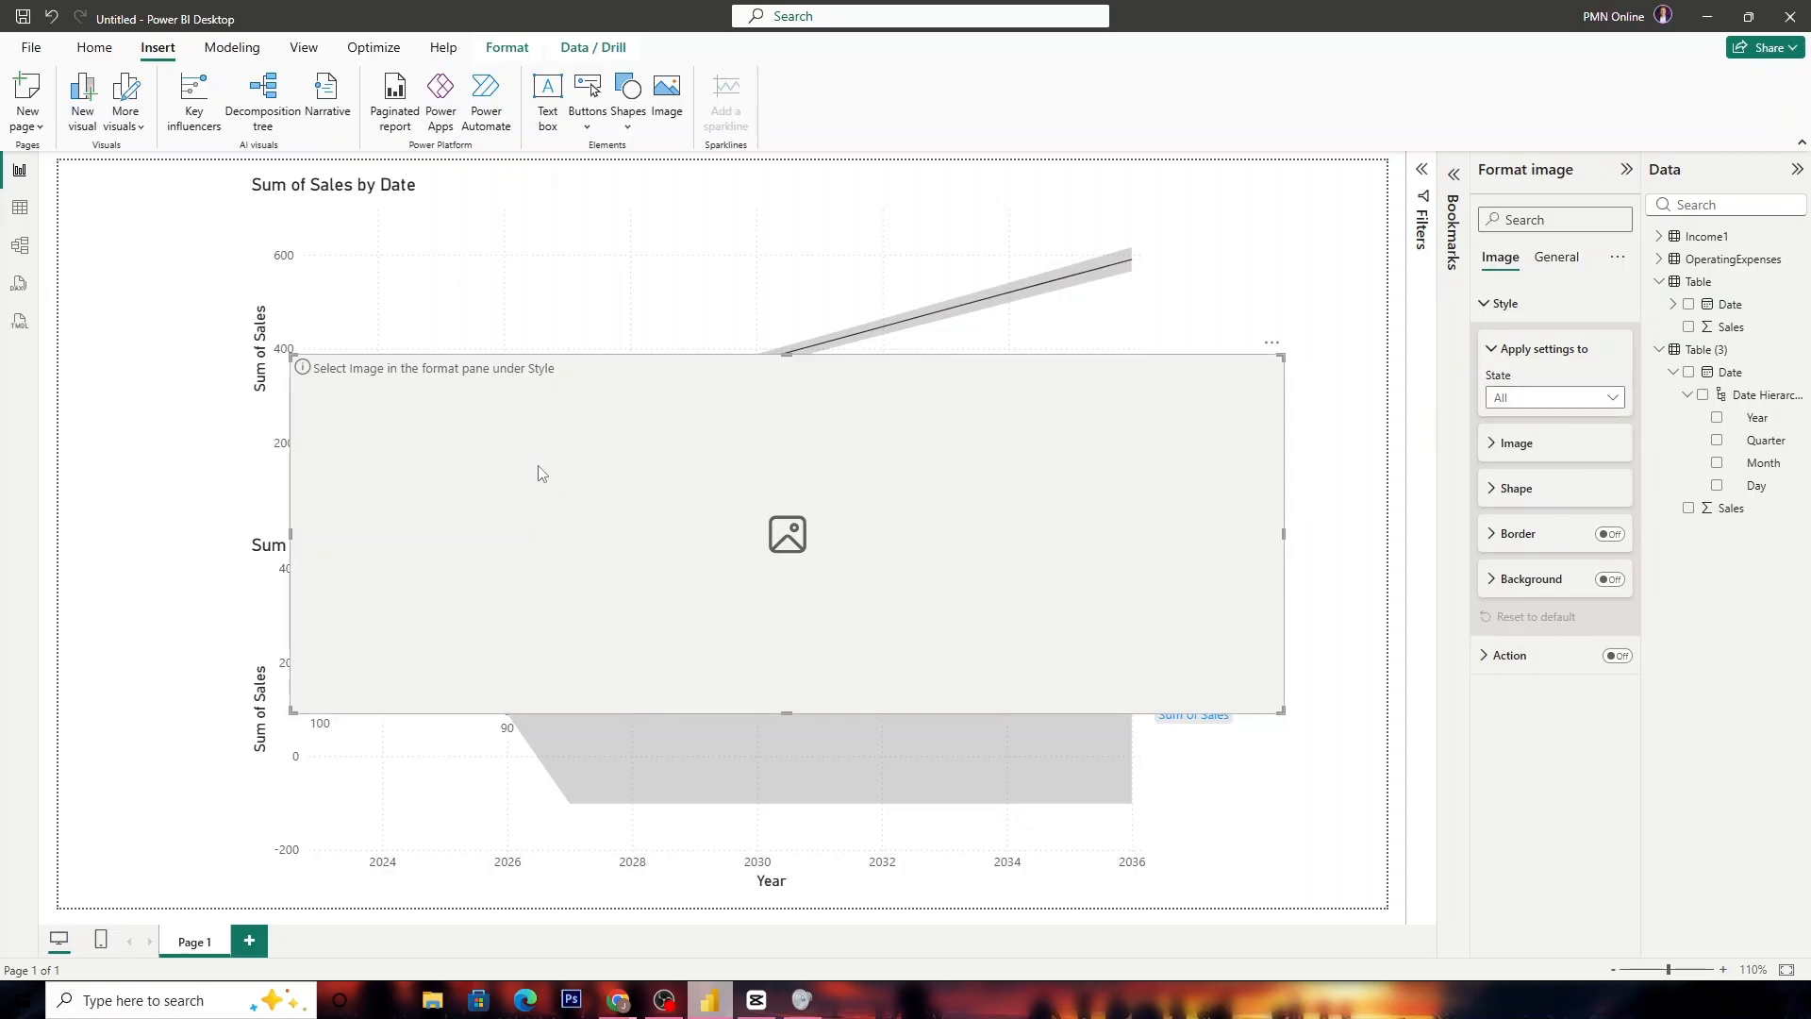
pyautogui.moveTo(543, 474); pyautogui.dragTo(534, 453)
pyautogui.moveTo(736, 415); pyautogui.dragTo(740, 437)
pyautogui.moveTo(870, 504); pyautogui.dragTo(839, 504)
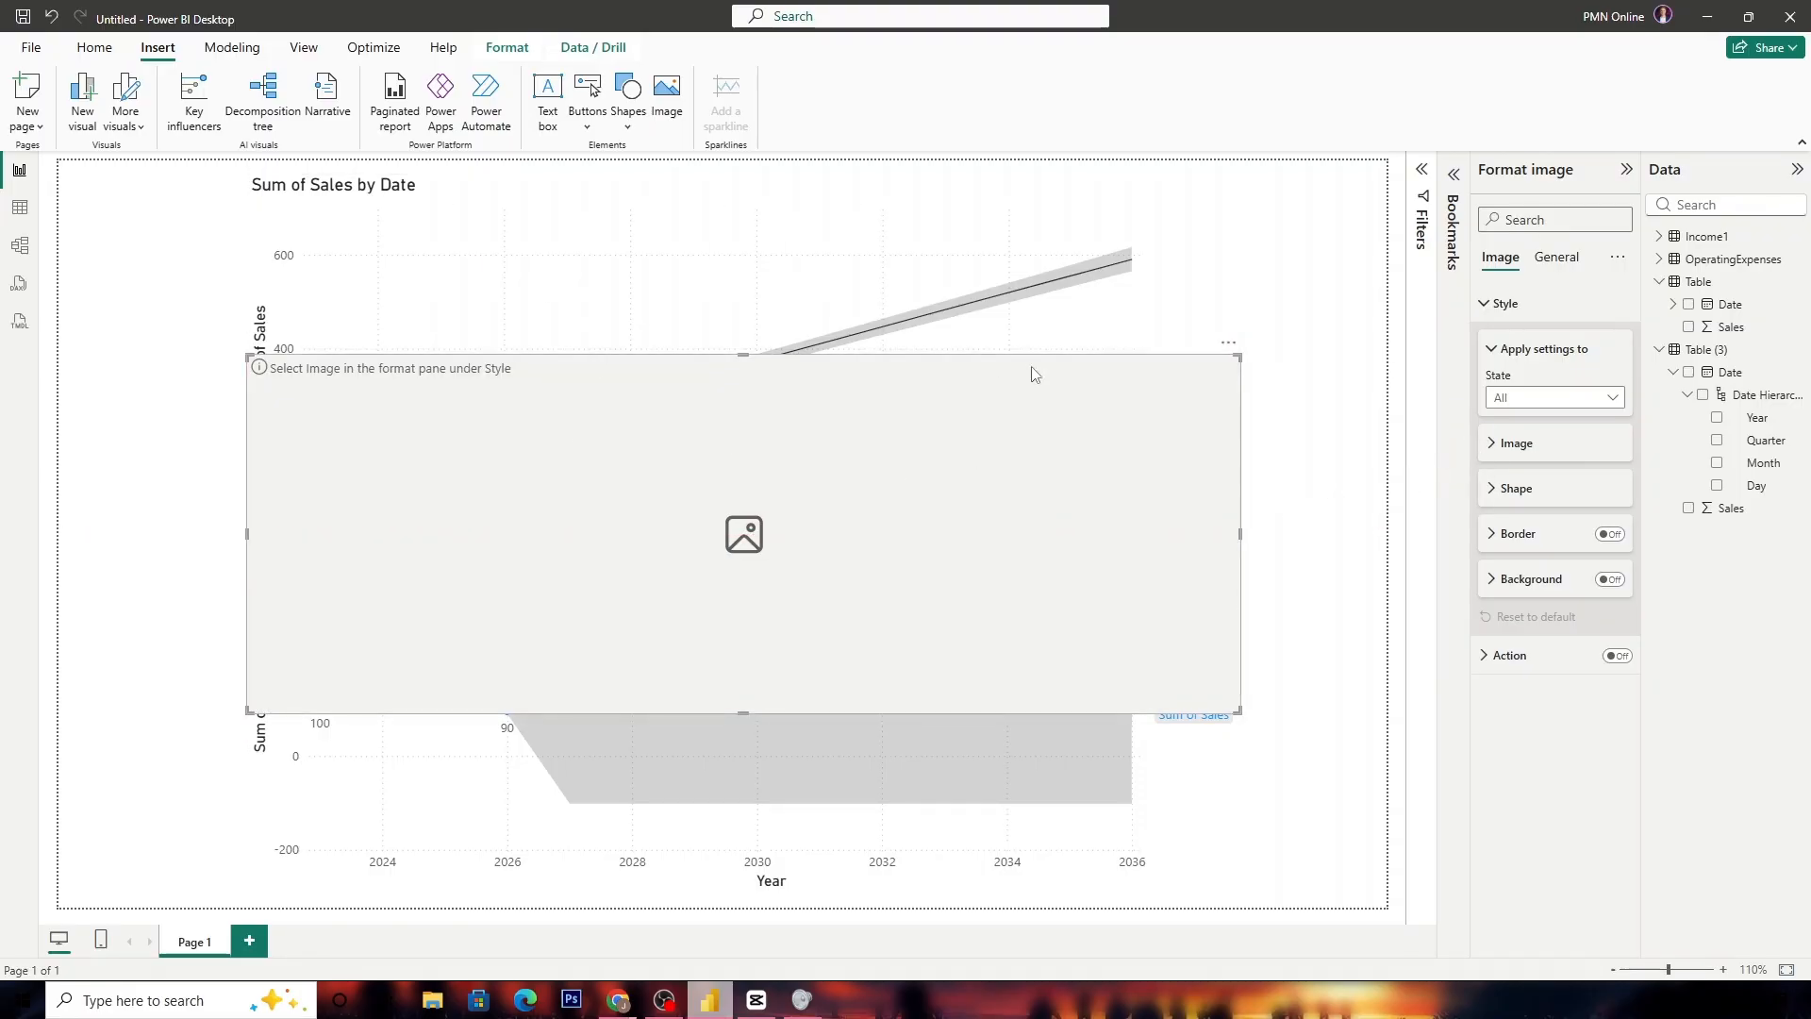
# Expand the placeholder's image style settings and set the image source to Upload image.
pyautogui.click(1498, 303)
pyautogui.click(1498, 303)
pyautogui.click(1510, 442)
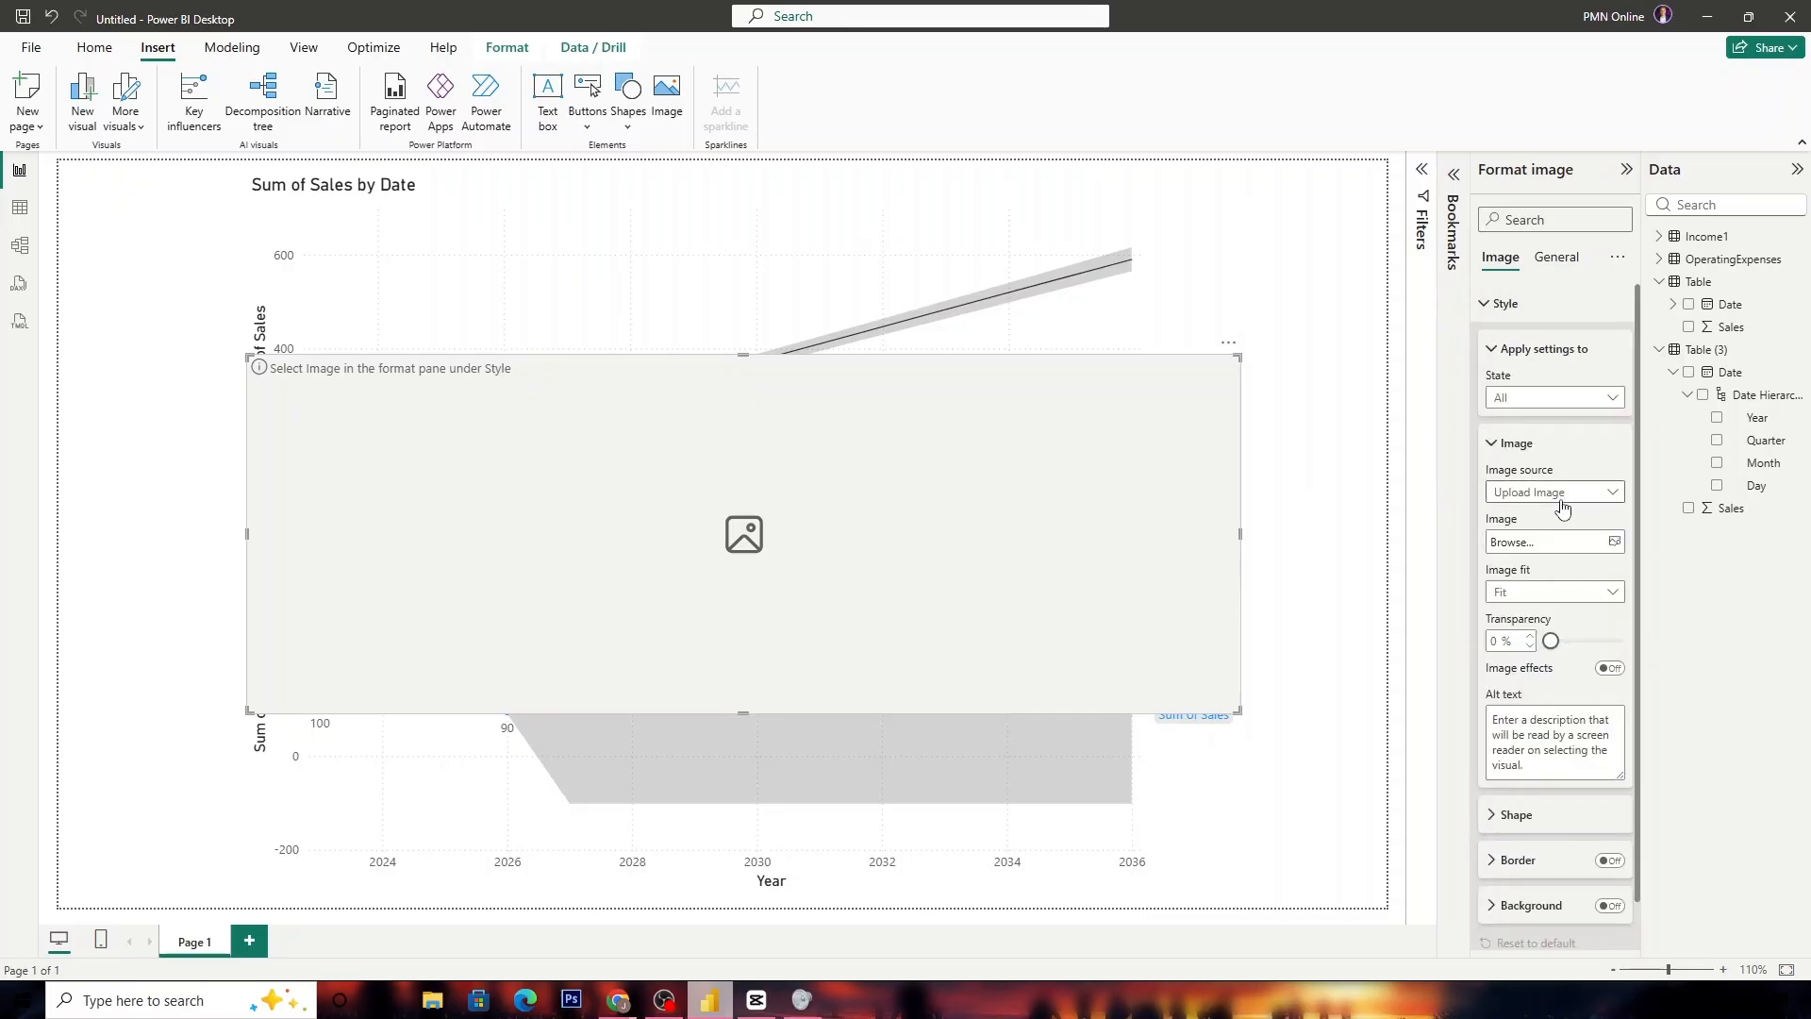
pyautogui.click(1563, 503)
pyautogui.click(1557, 522)
pyautogui.click(1556, 492)
pyautogui.click(1556, 518)
# Load the pmn picture from the Downloads folder into the image placeholder.
pyautogui.click(1551, 542)
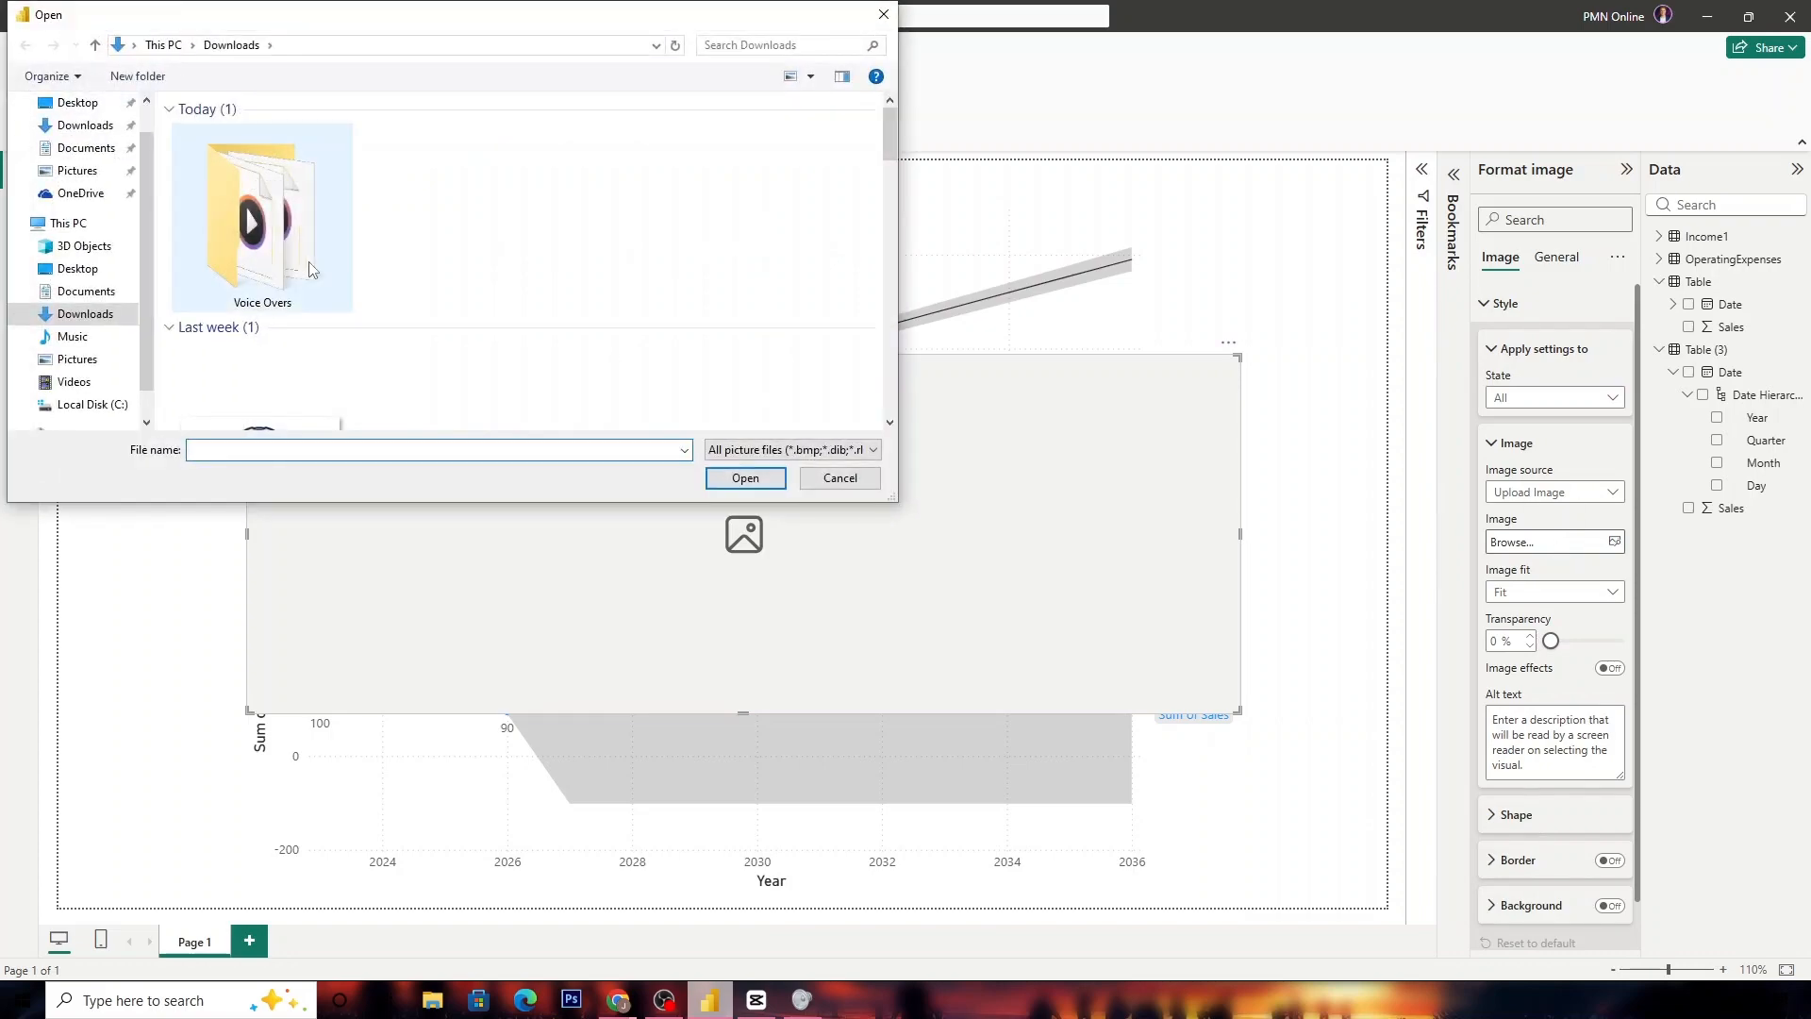
pyautogui.scroll(-3, 312, 269)
pyautogui.click(286, 281)
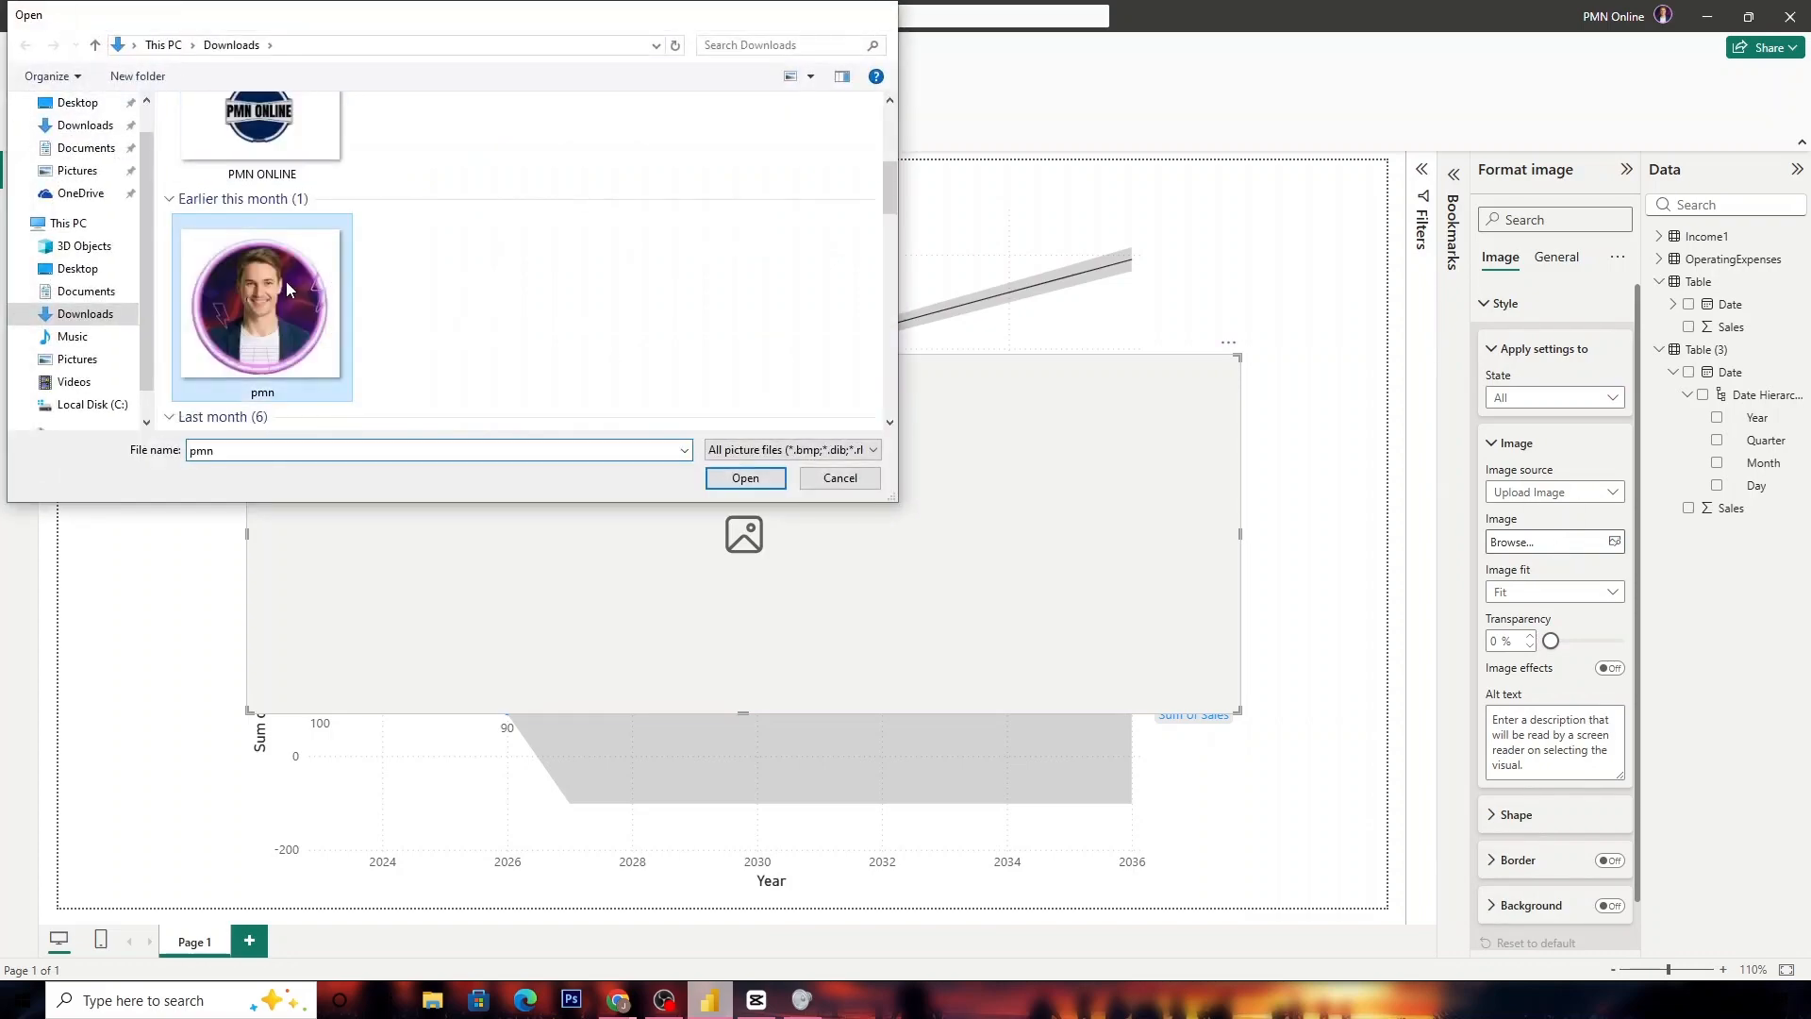
pyautogui.doubleClick(286, 282)
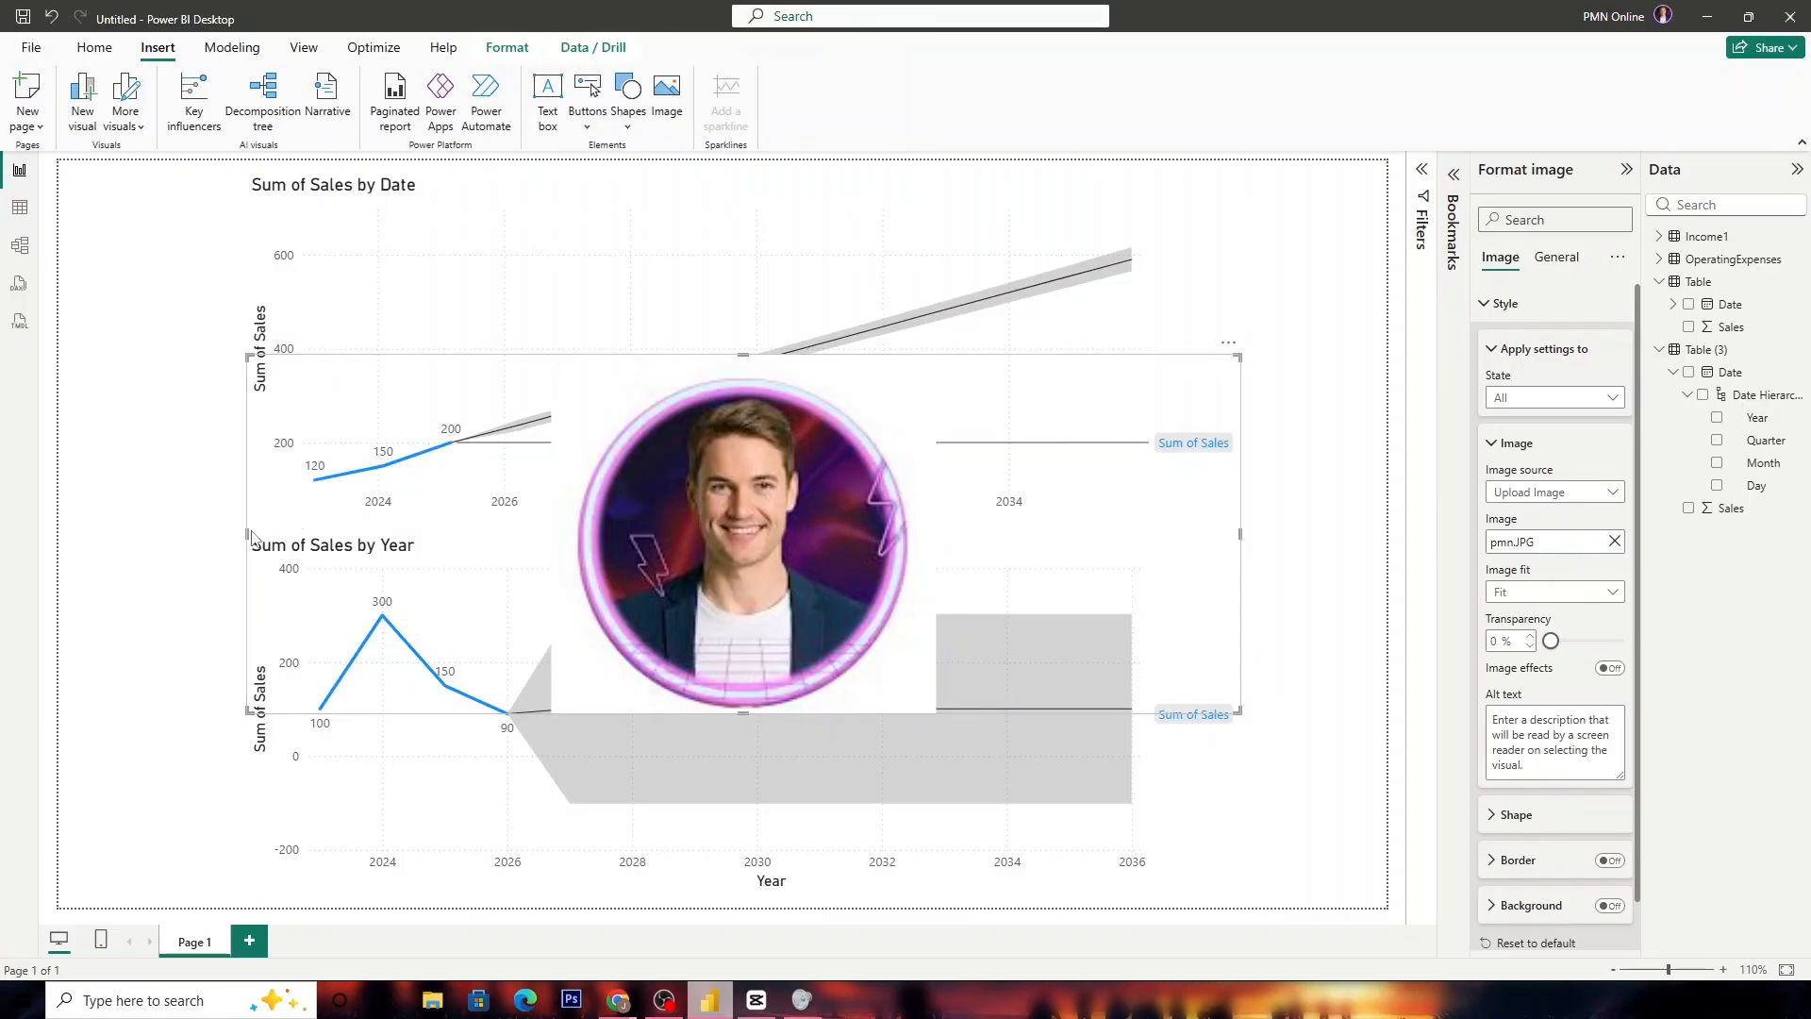
# Shrink the Sum of Sales by Date chart to make room and move the picture to the report page's upper right.
pyautogui.moveTo(245, 535); pyautogui.dragTo(151, 481)
pyautogui.click(898, 416)
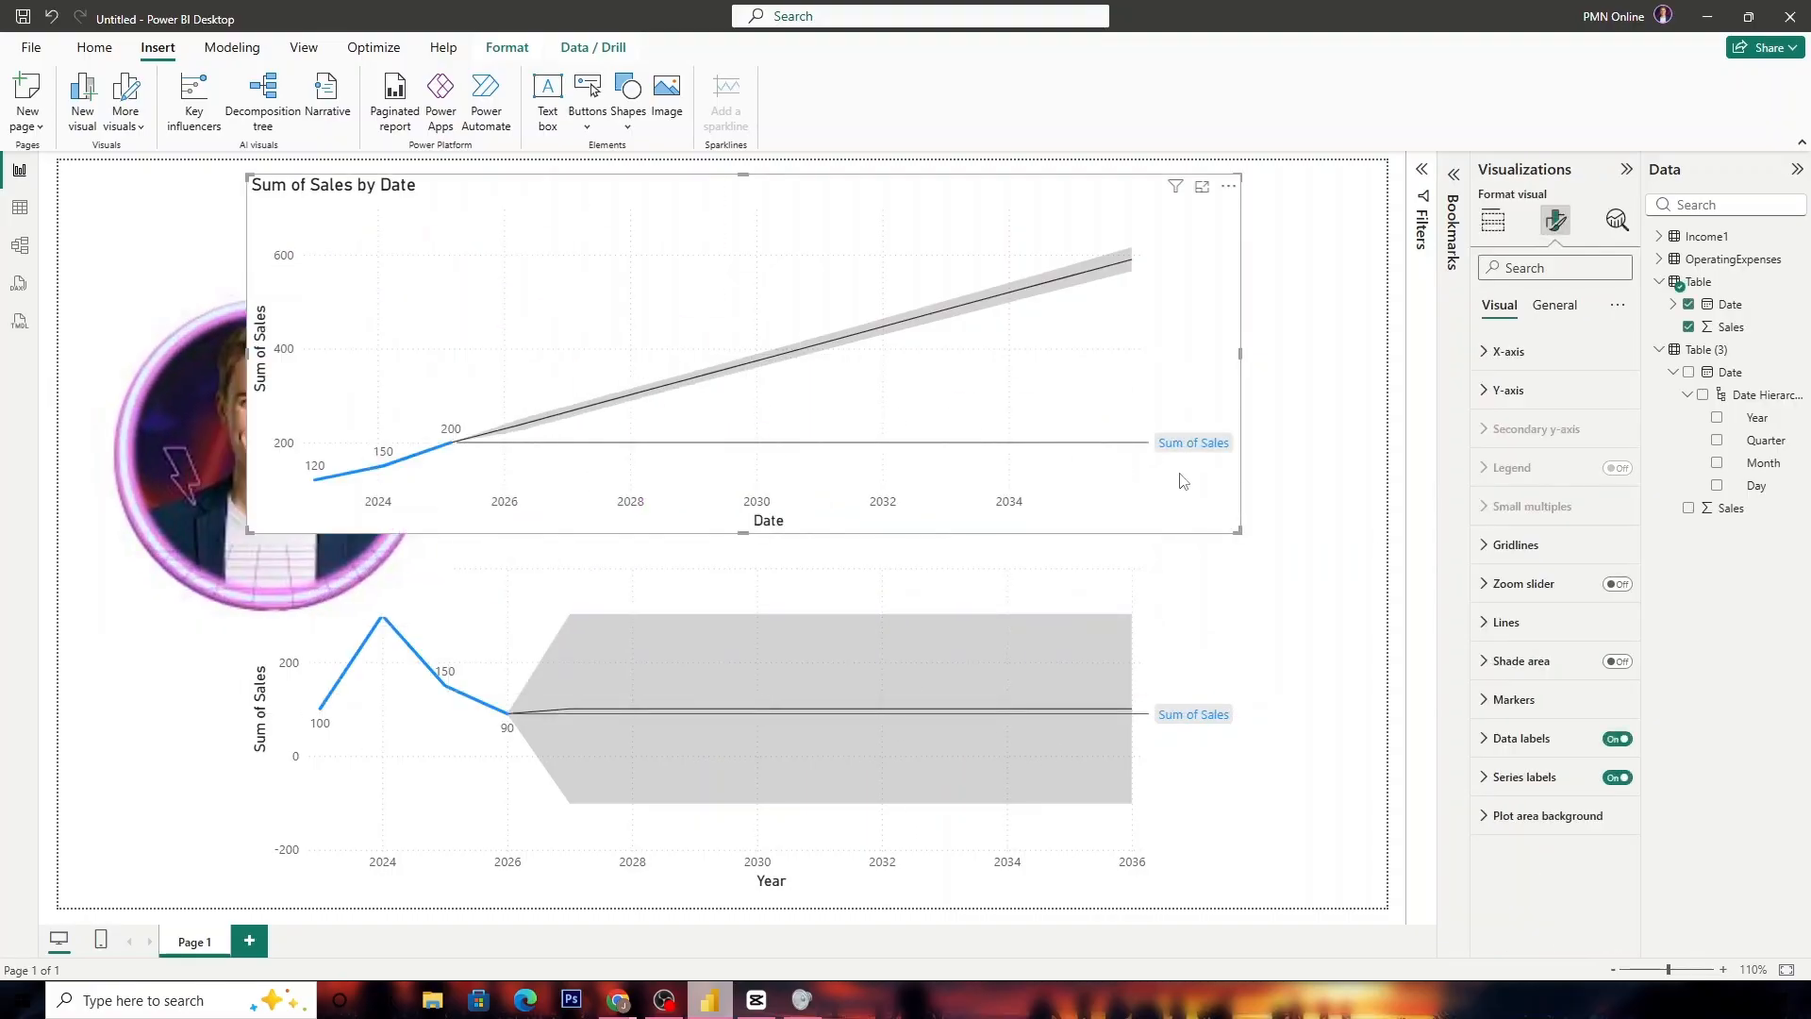
pyautogui.moveTo(1239, 532); pyautogui.dragTo(665, 245)
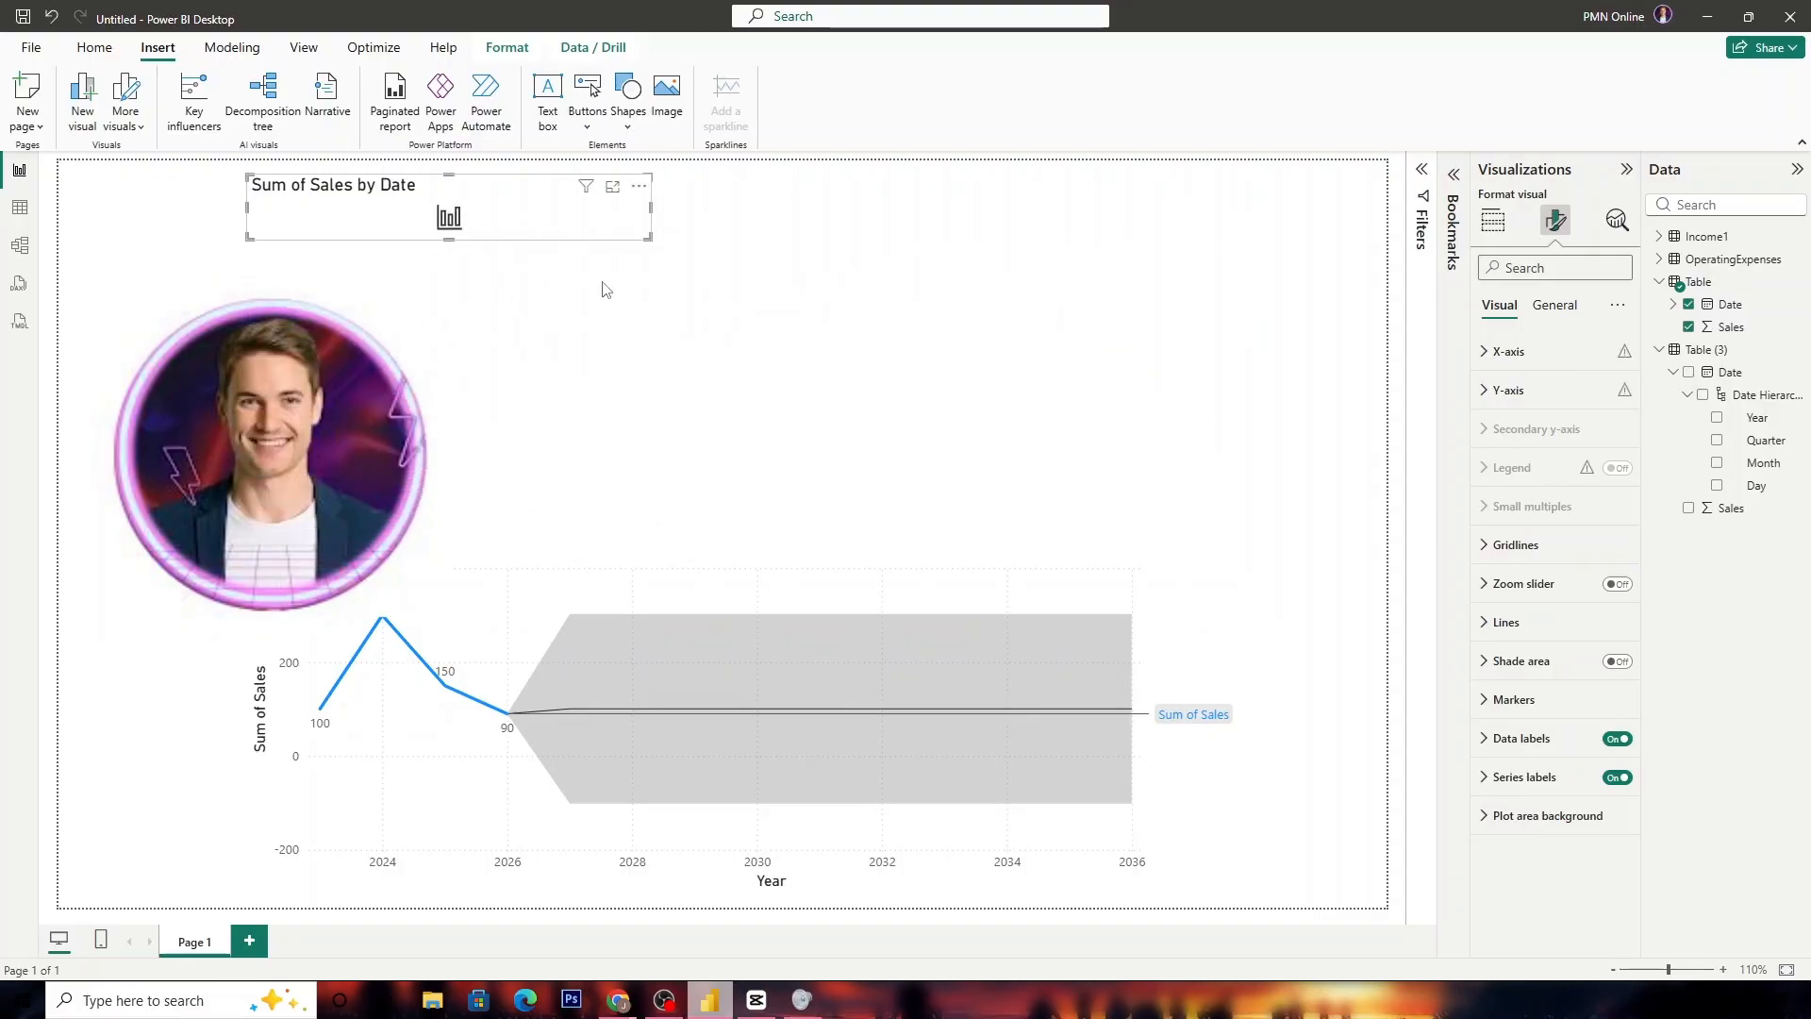
pyautogui.moveTo(228, 483); pyautogui.dragTo(1100, 380)
# Shrink the Sum of Sales by Year chart and move it to the left side of the report page.
pyautogui.click(1104, 626)
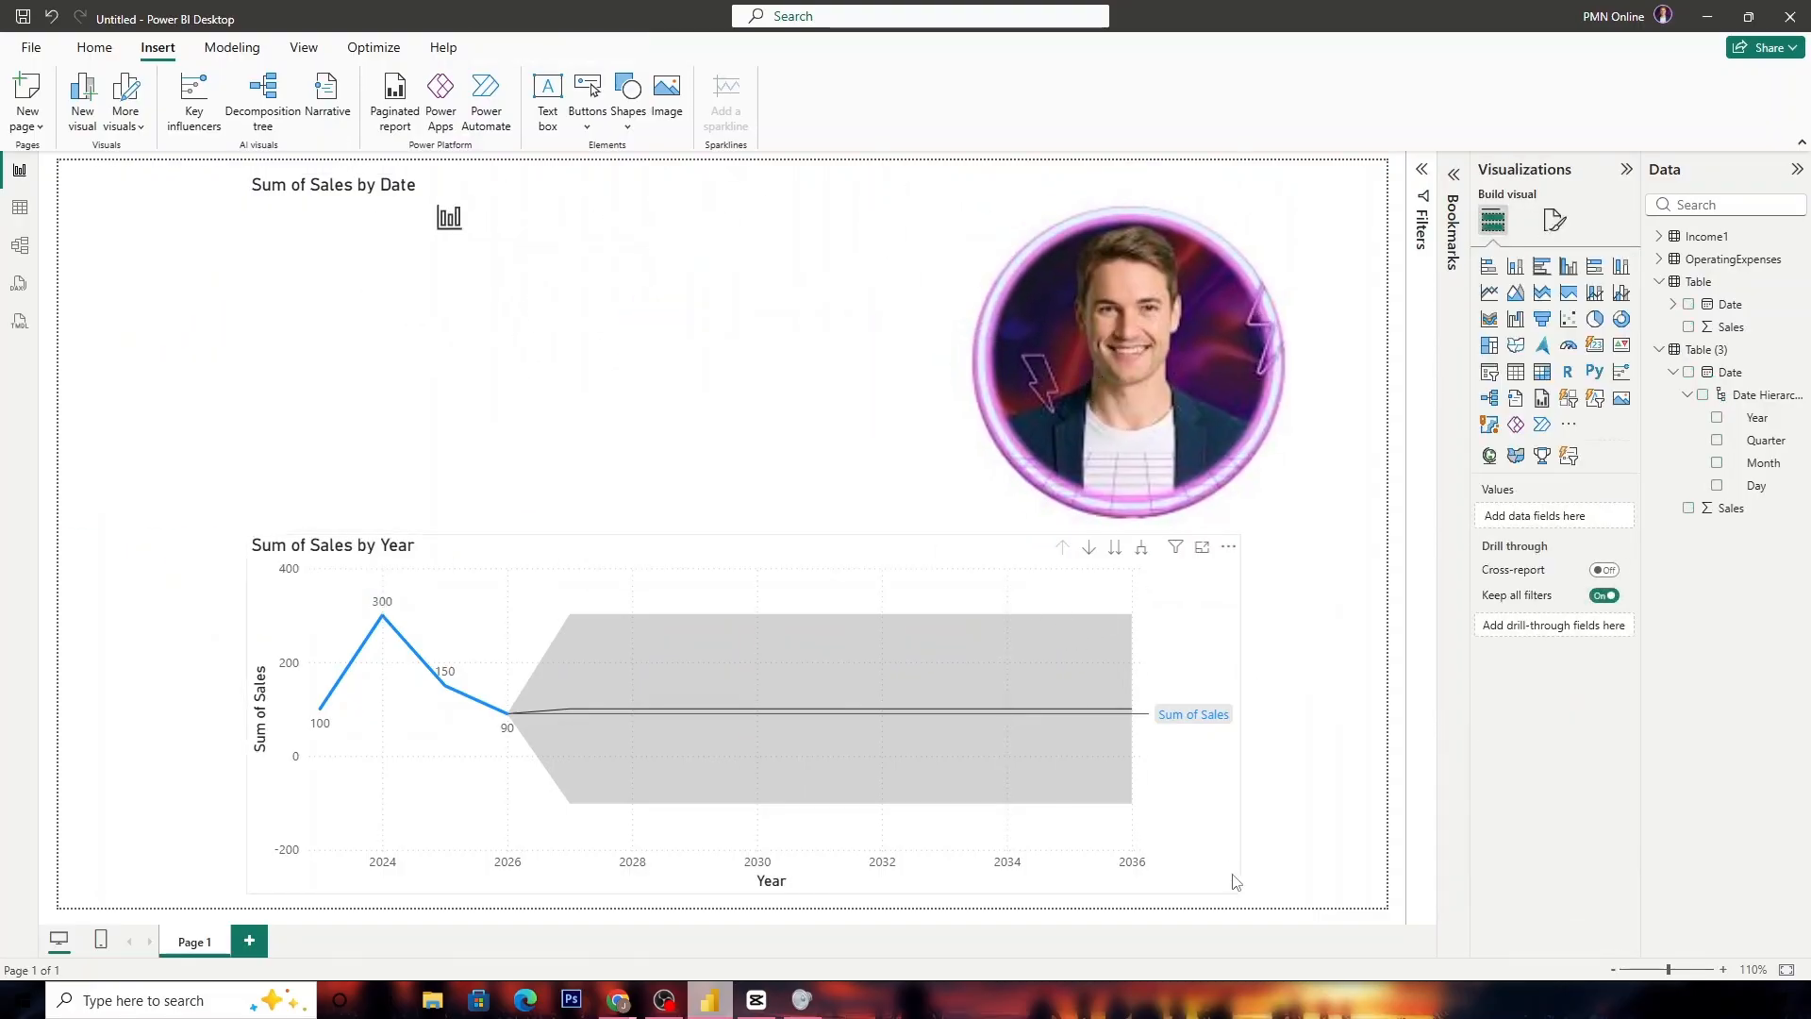
pyautogui.moveTo(1239, 894); pyautogui.dragTo(747, 715)
pyautogui.moveTo(569, 658); pyautogui.dragTo(418, 576)
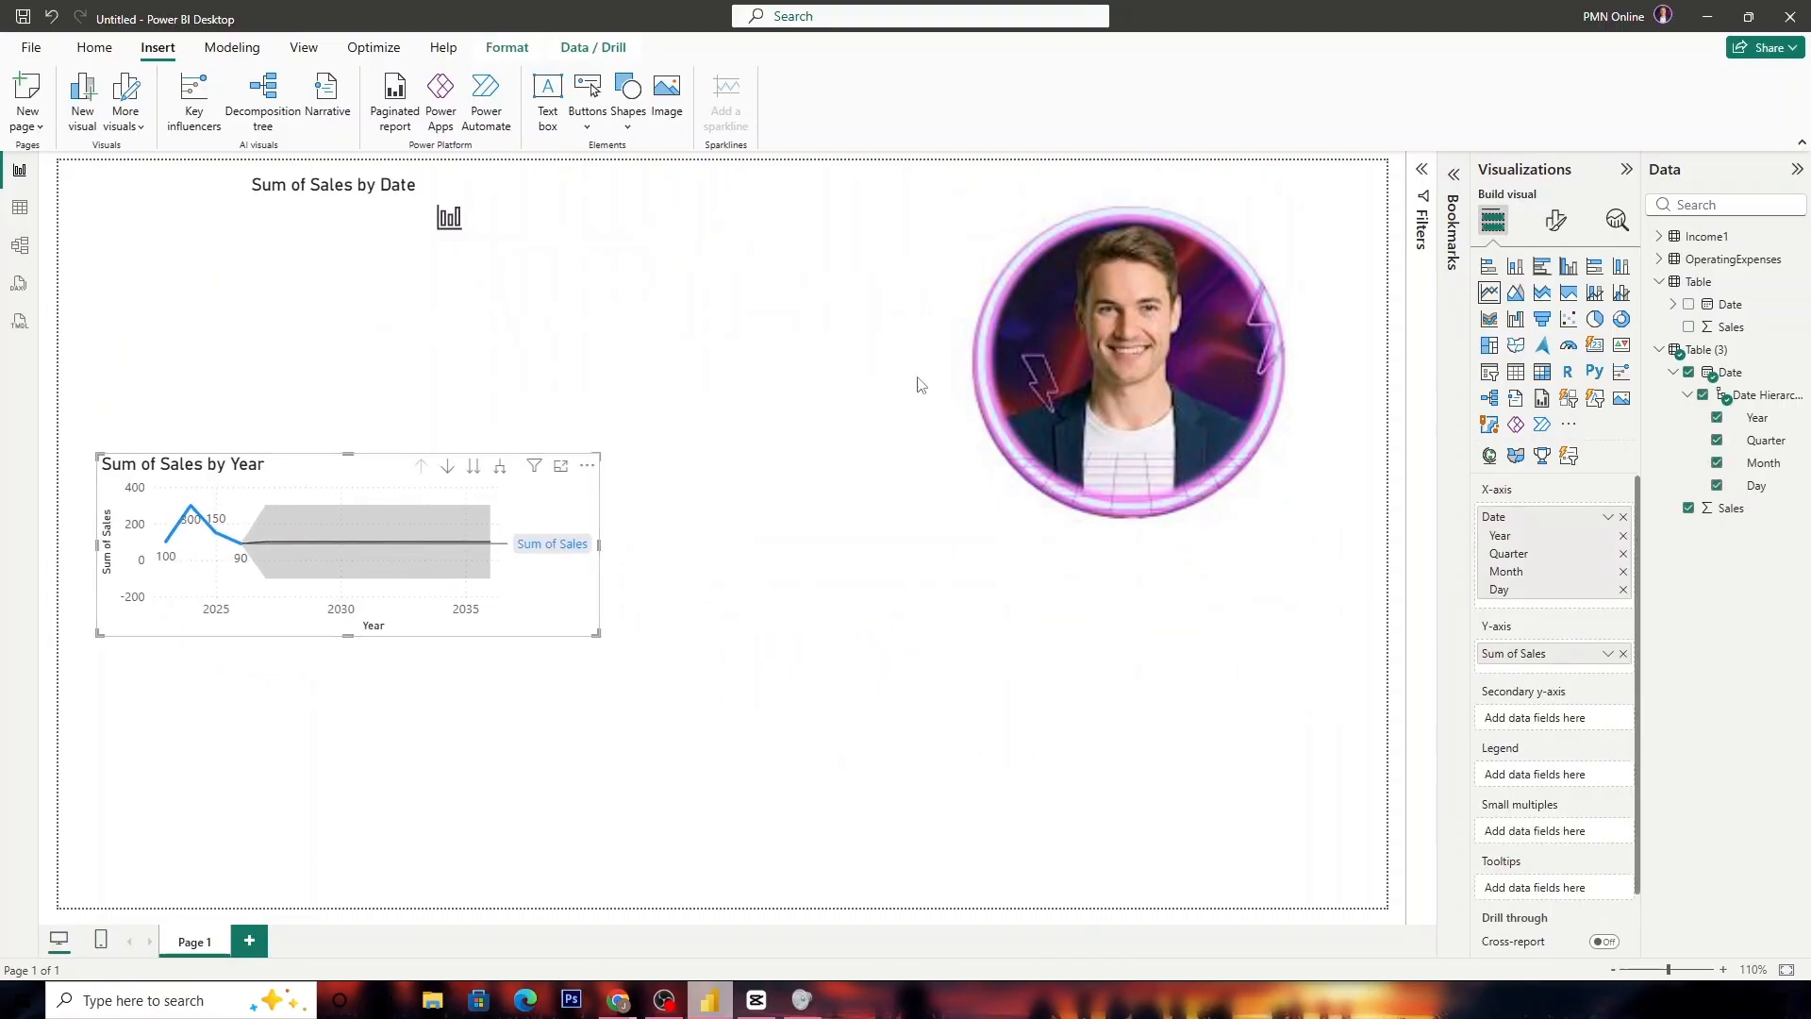
# Scale the picture down from its upper-left corner and place it at mid-height on the right side of the report page.
pyautogui.moveTo(981, 381); pyautogui.dragTo(981, 269)
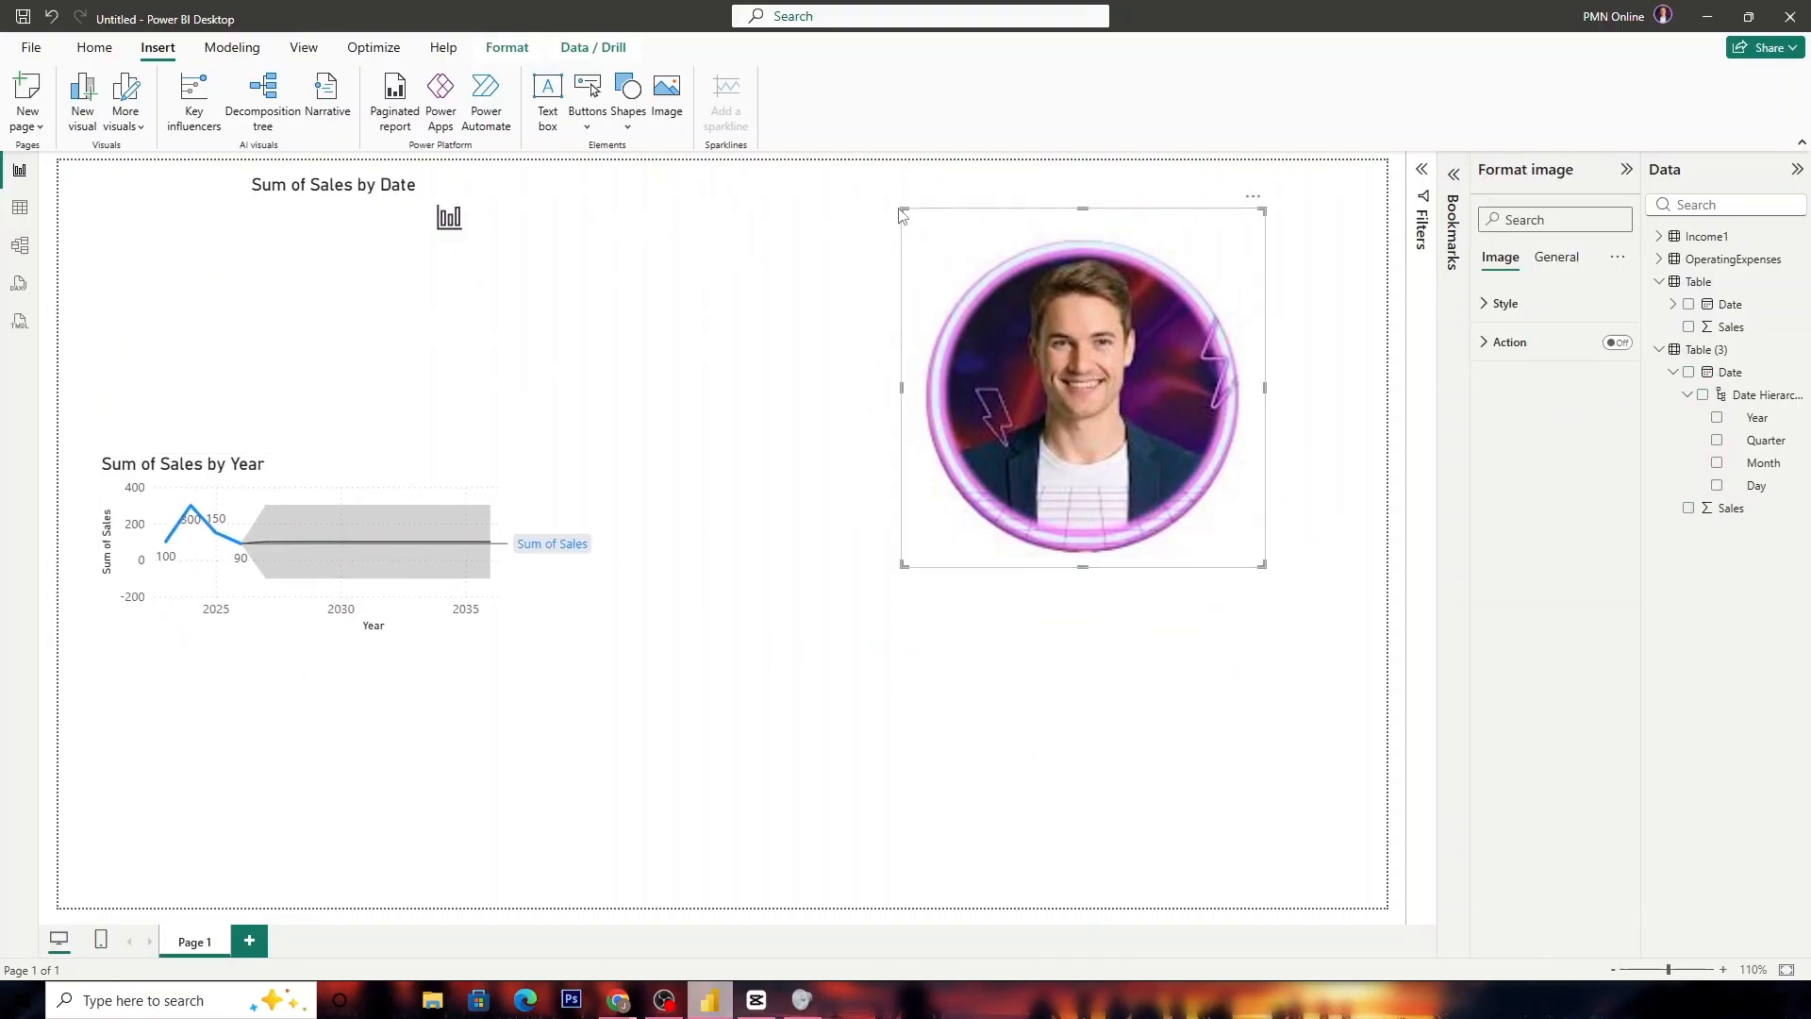
pyautogui.click(907, 219)
pyautogui.click(907, 217)
pyautogui.moveTo(906, 216); pyautogui.dragTo(990, 276)
pyautogui.moveTo(1078, 354); pyautogui.dragTo(1115, 396)
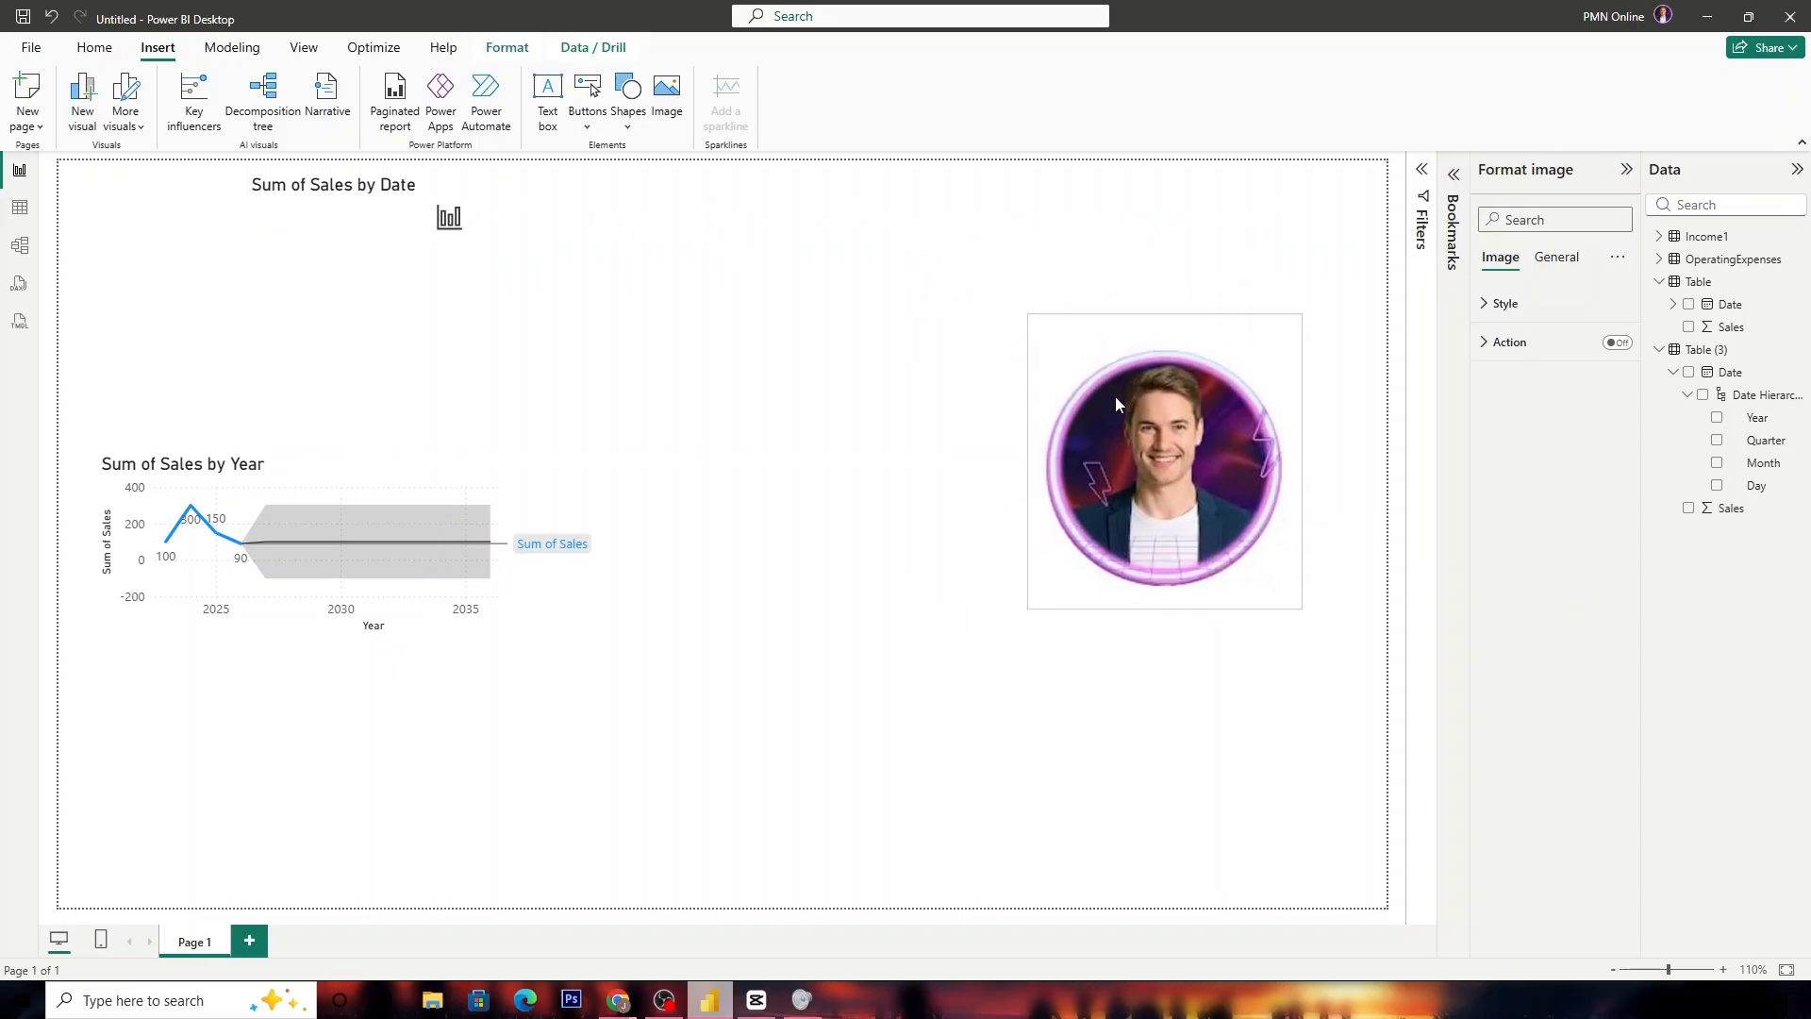
# Enlarge the Sum of Sales by Date chart, align it above the Year chart, and reposition the picture slightly lower.
pyautogui.click(376, 209)
pyautogui.moveTo(651, 243); pyautogui.dragTo(760, 341)
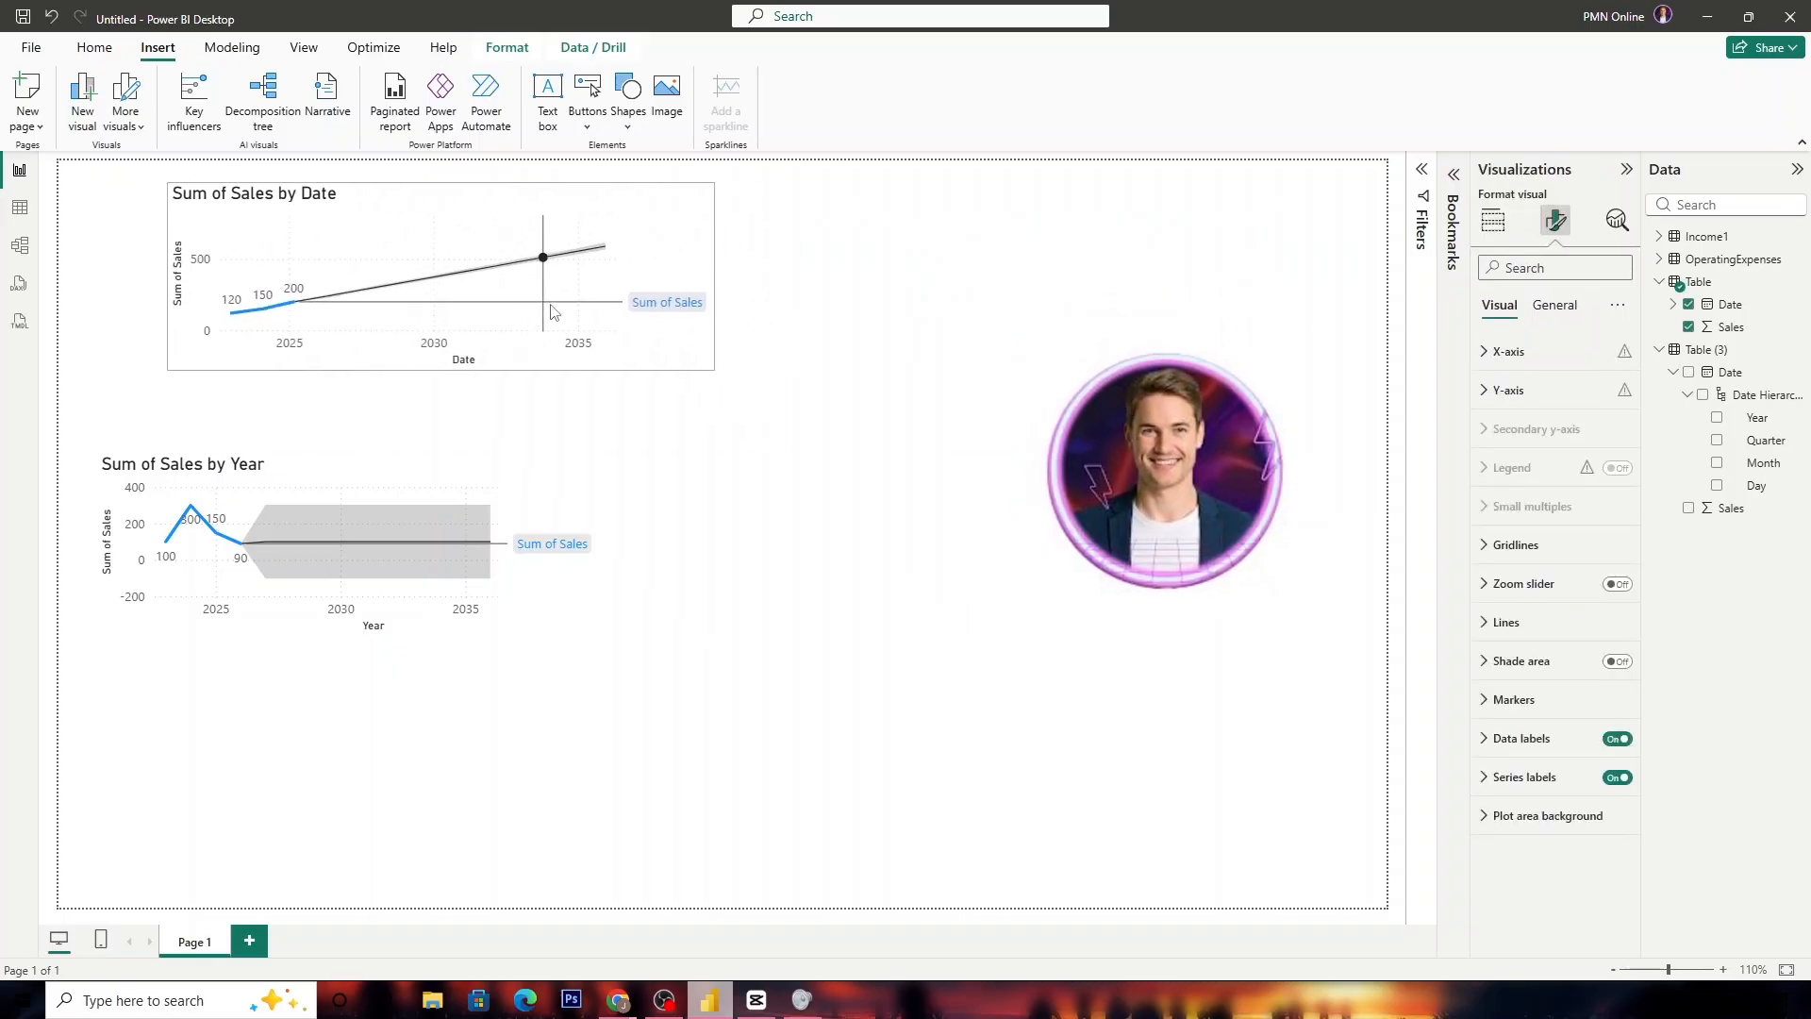
pyautogui.click(1143, 475)
pyautogui.moveTo(1131, 528)
pyautogui.mouseDown()
pyautogui.moveTo(1226, 509)
pyautogui.moveTo(1021, 593)
pyautogui.moveTo(1139, 546)
pyautogui.mouseUp()
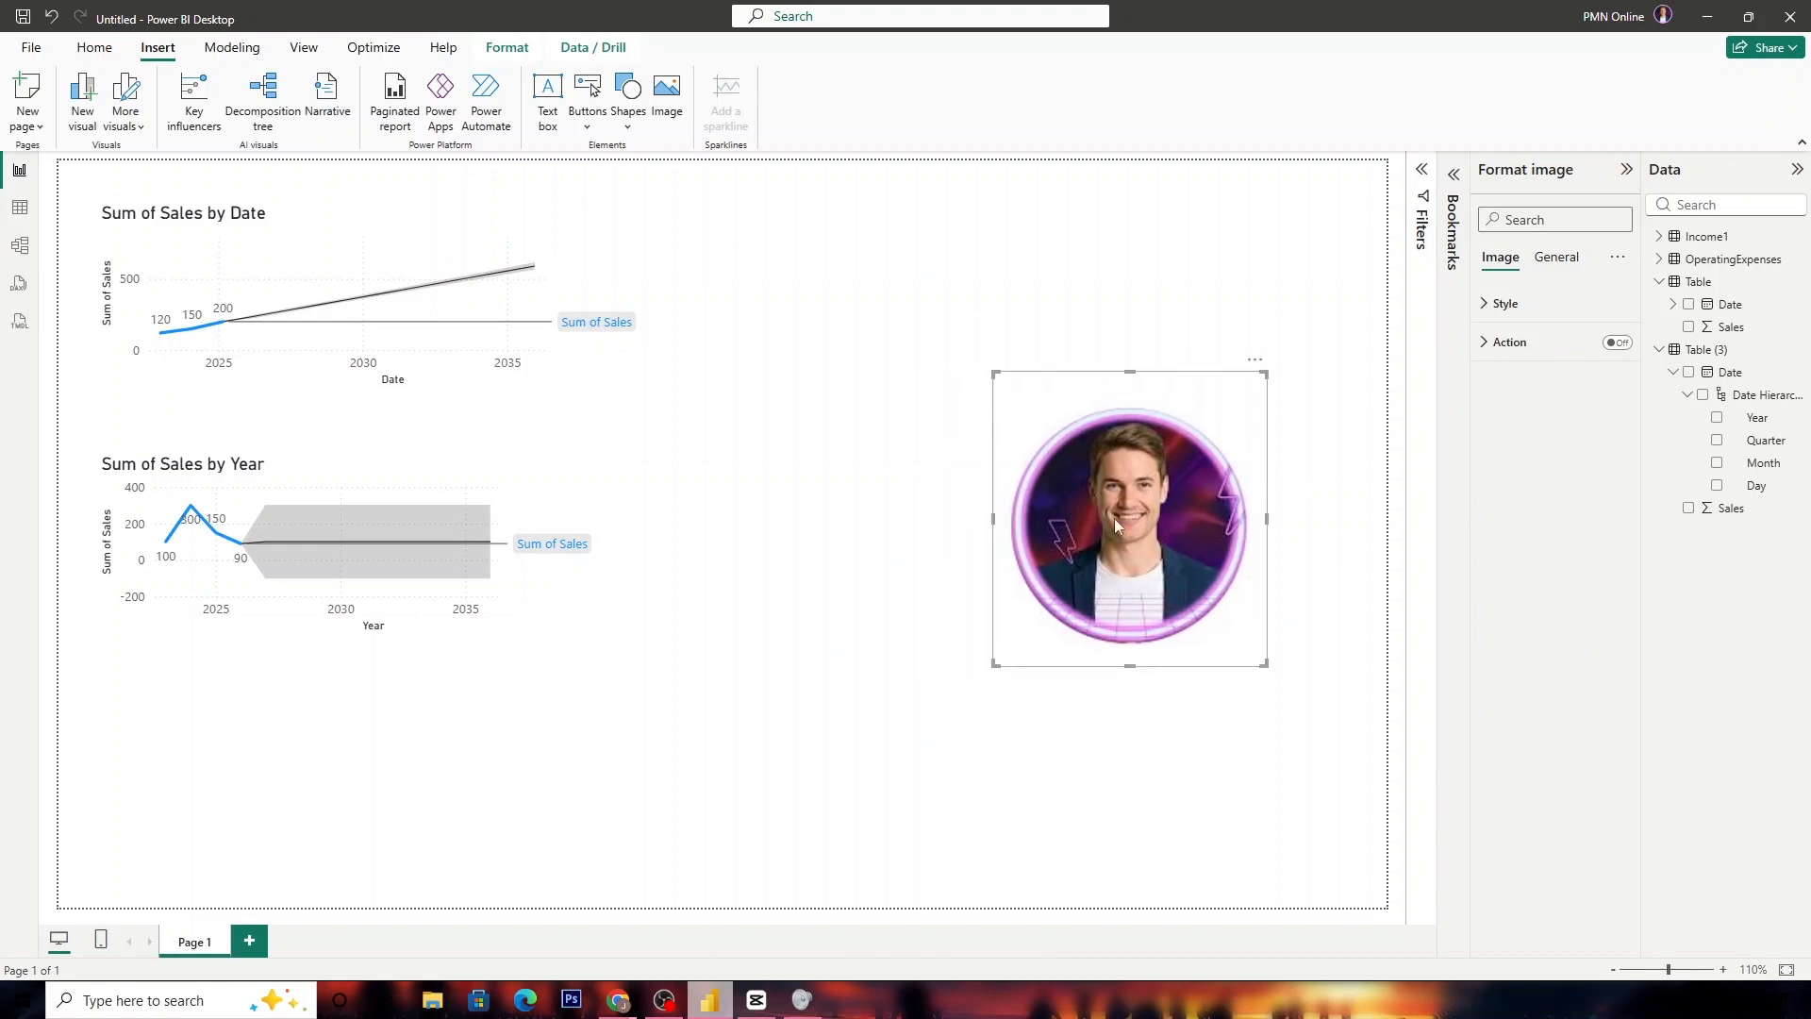
# Try narrowing and shortening the picture's frame, and undo the size changes.
pyautogui.moveTo(994, 519); pyautogui.dragTo(1133, 523)
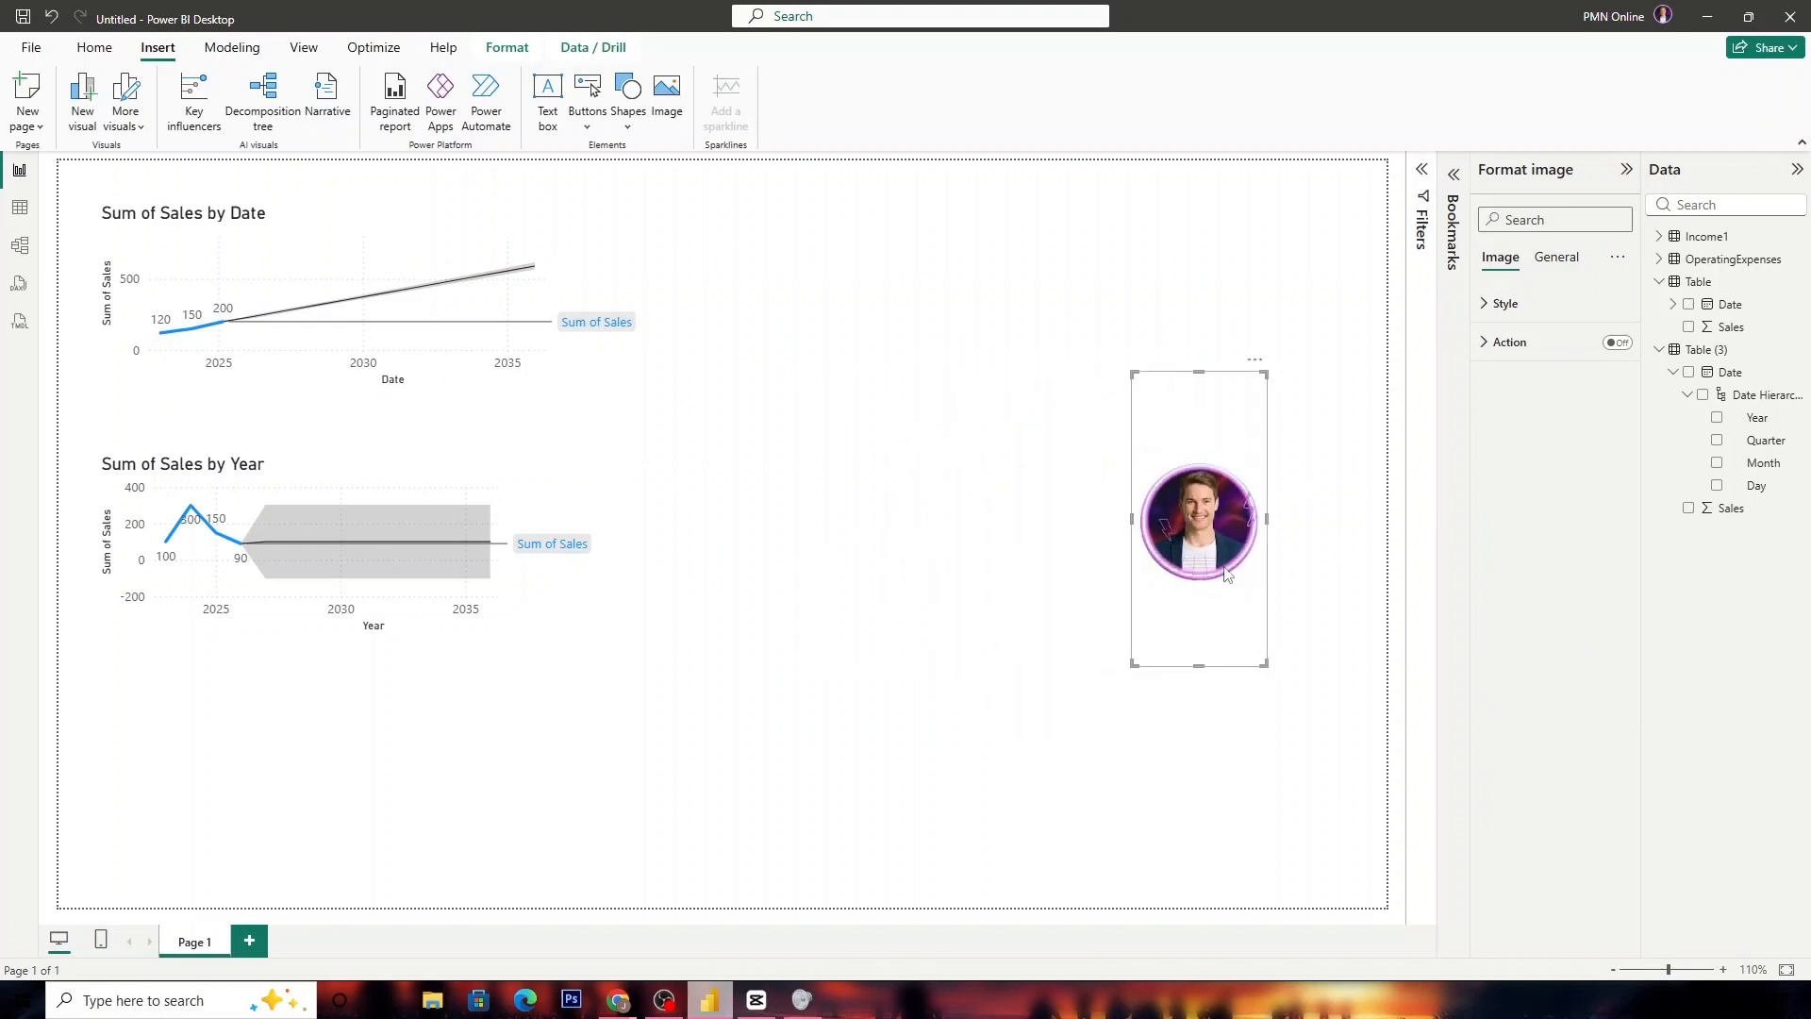
pyautogui.moveTo(1198, 372); pyautogui.dragTo(1202, 440)
pyautogui.hotkey('ctrl', 'z')
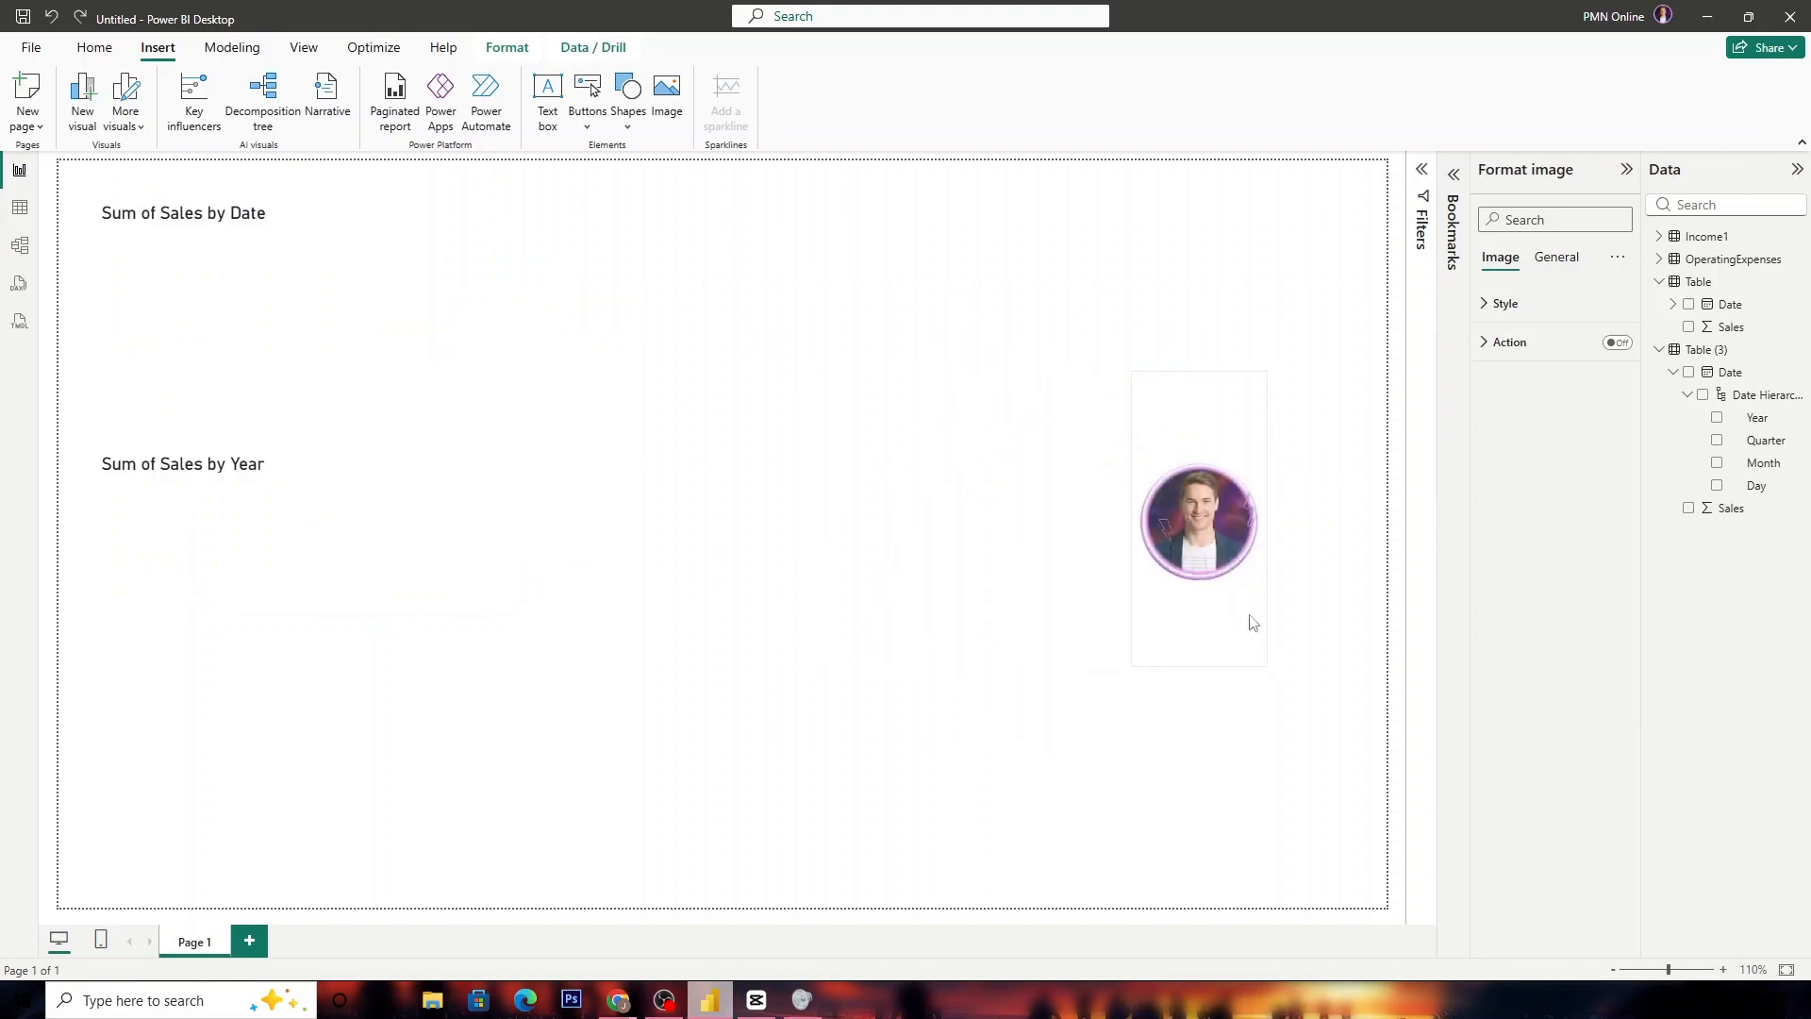
pyautogui.hotkey('ctrl', 'z')
pyautogui.click(1144, 717)
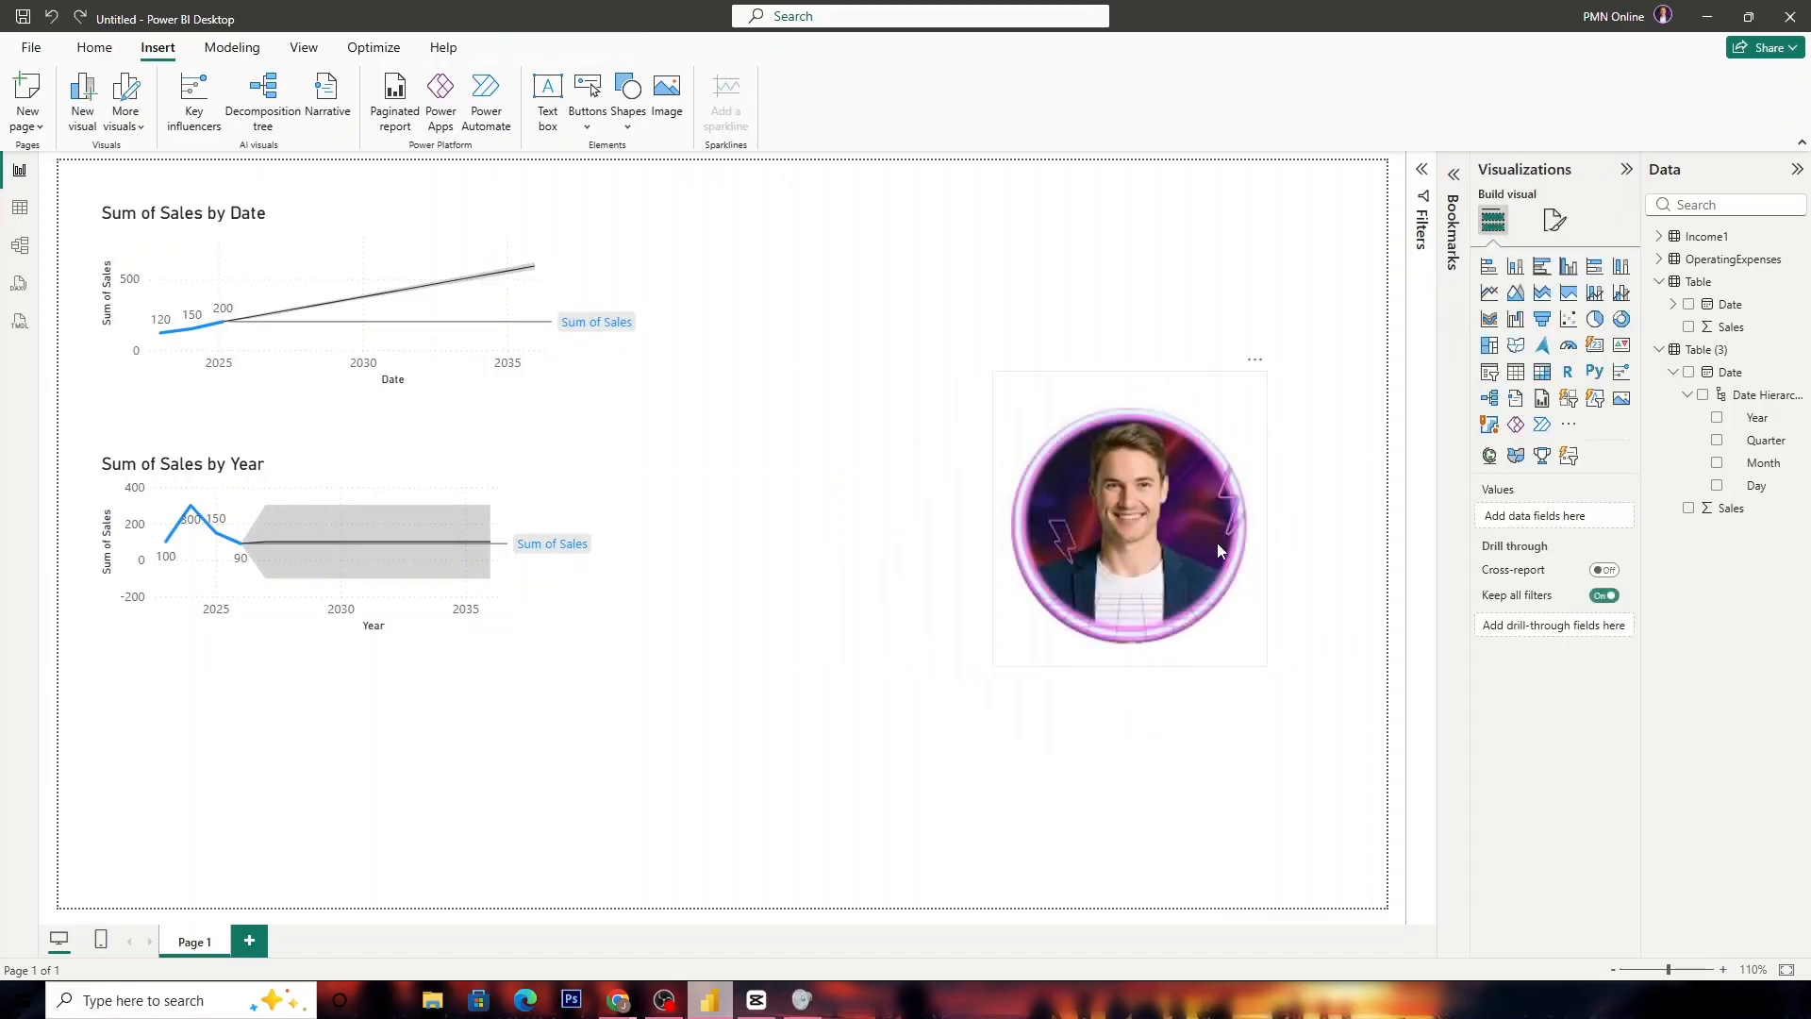
# Move the picture farther up and right on the report page and collapse the list of data fields.
pyautogui.moveTo(1146, 552); pyautogui.dragTo(1193, 482)
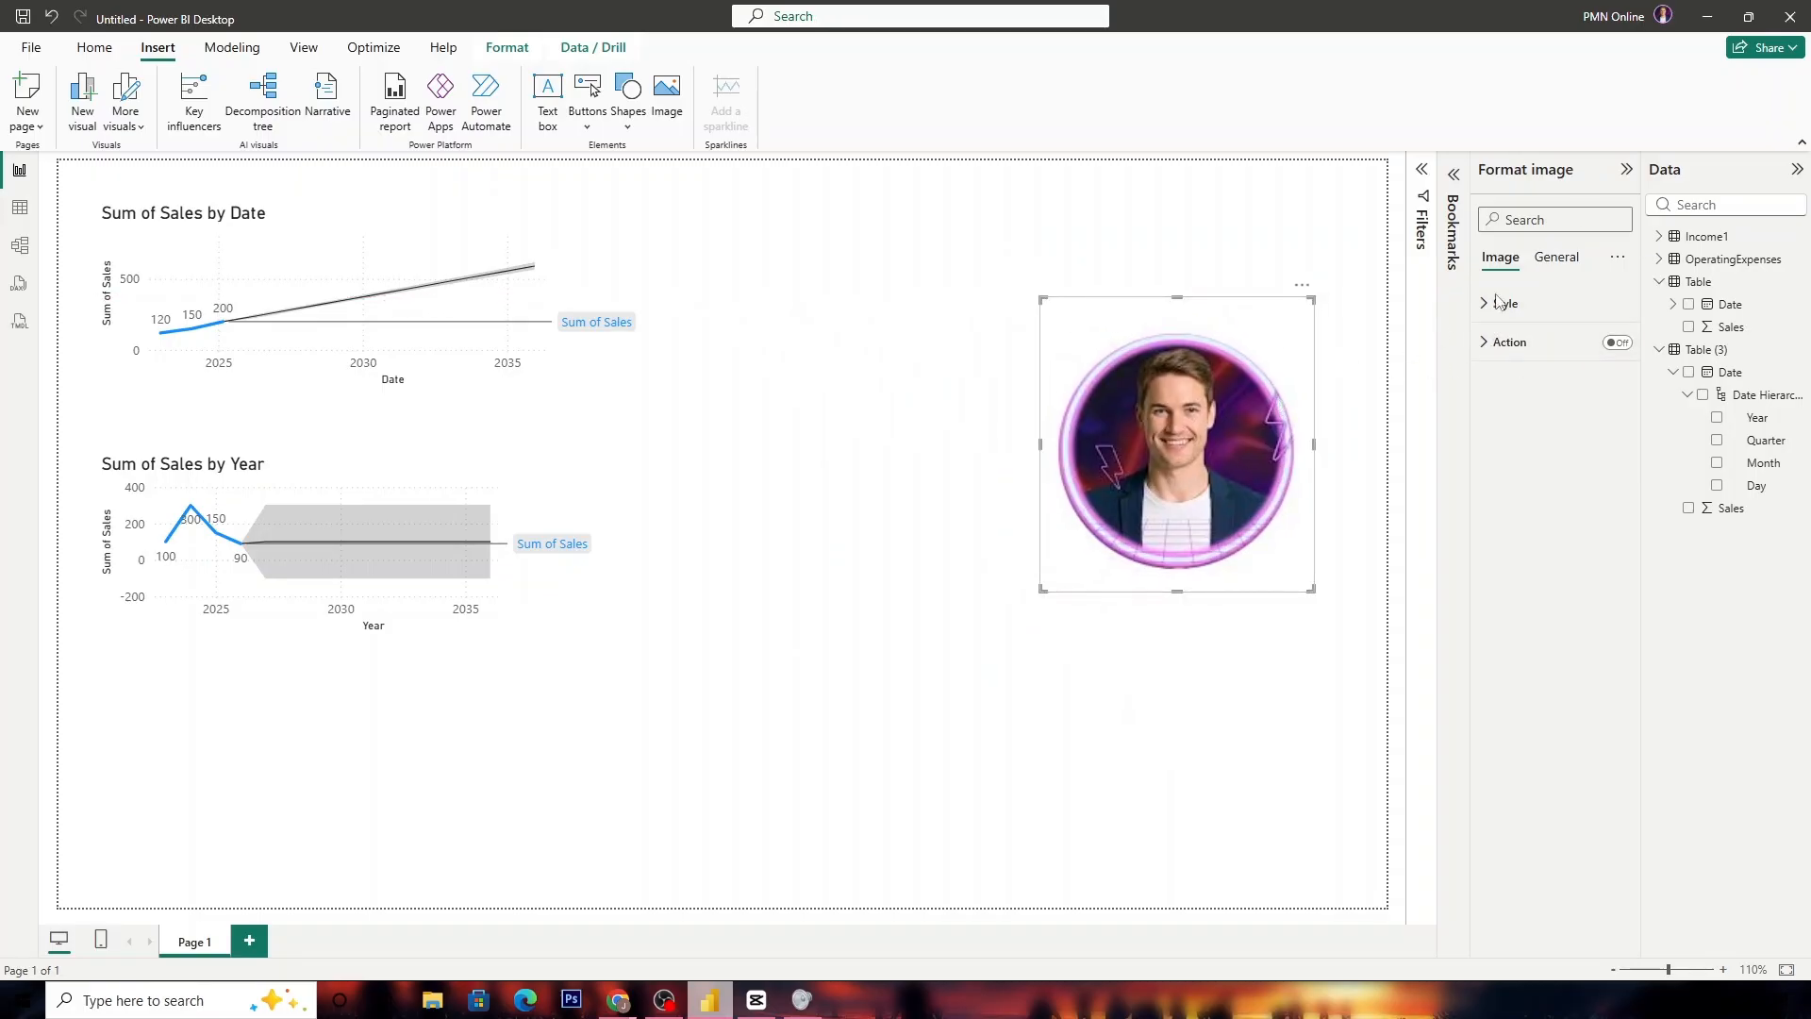
pyautogui.click(1797, 172)
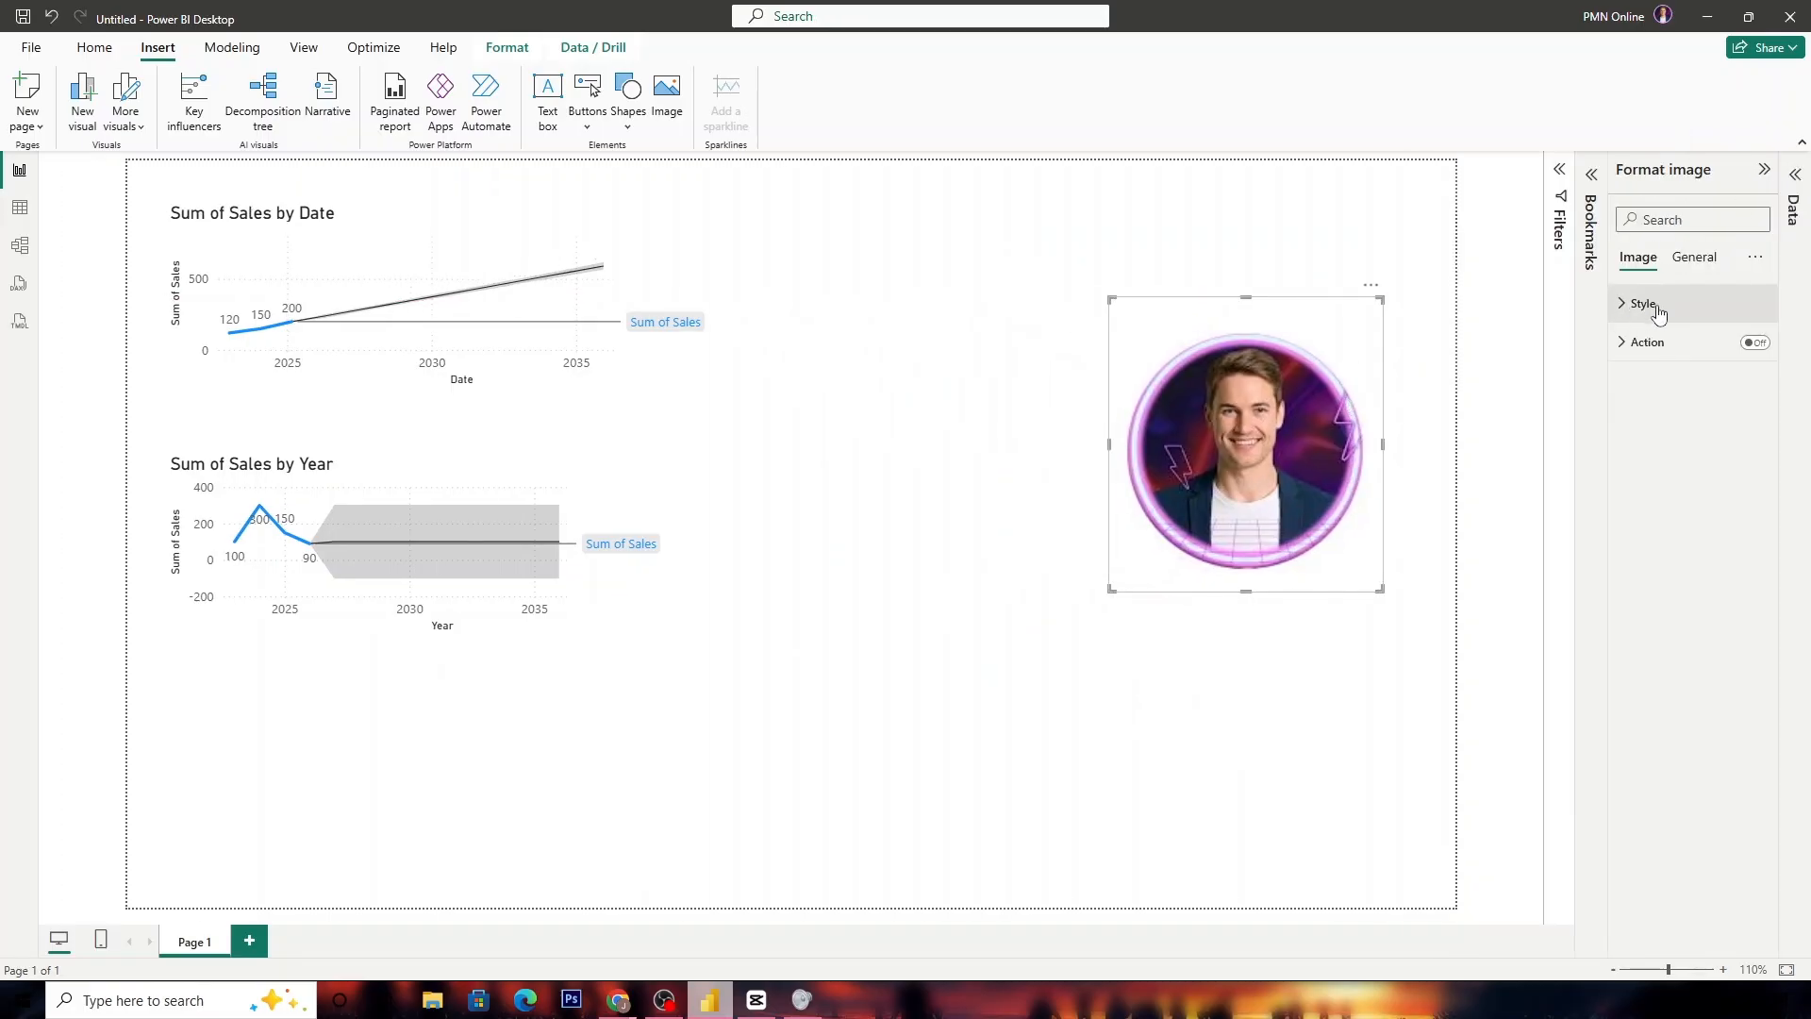
pyautogui.moveTo(1289, 458); pyautogui.dragTo(1328, 450)
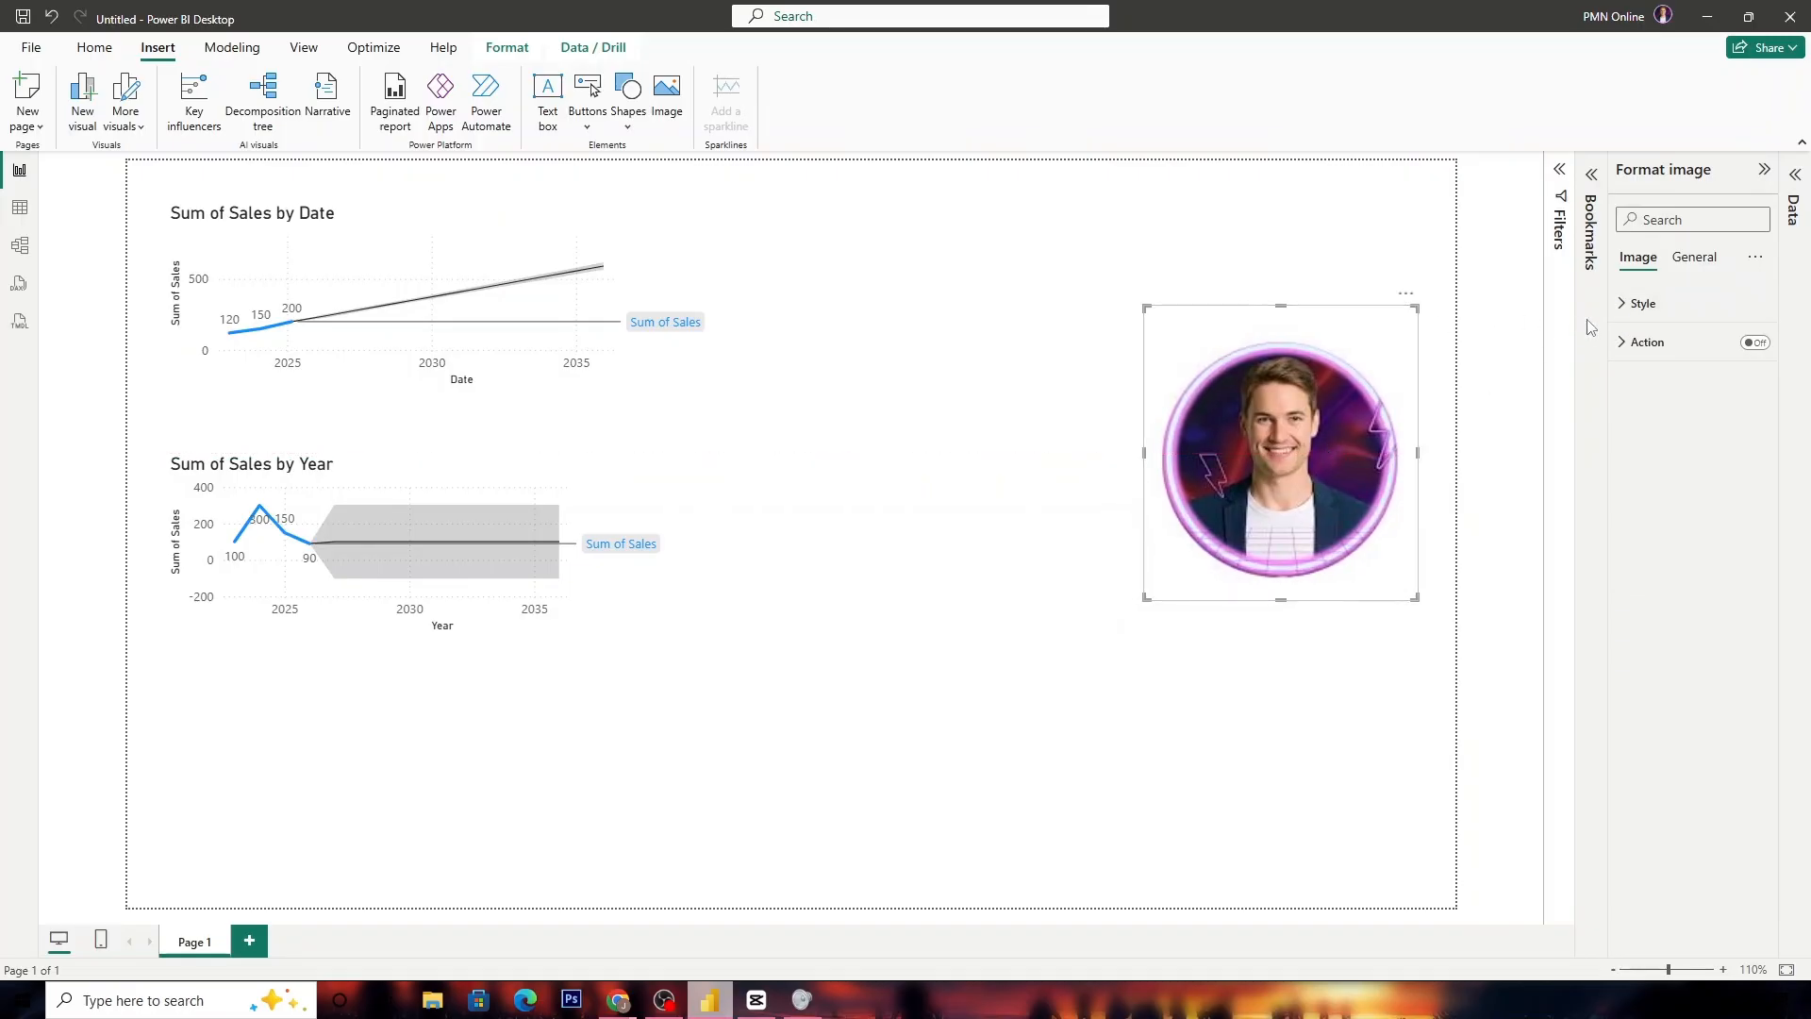
# Examine the picture's image and shape style settings, including source, fit, transparency and corner radius.
pyautogui.click(1641, 301)
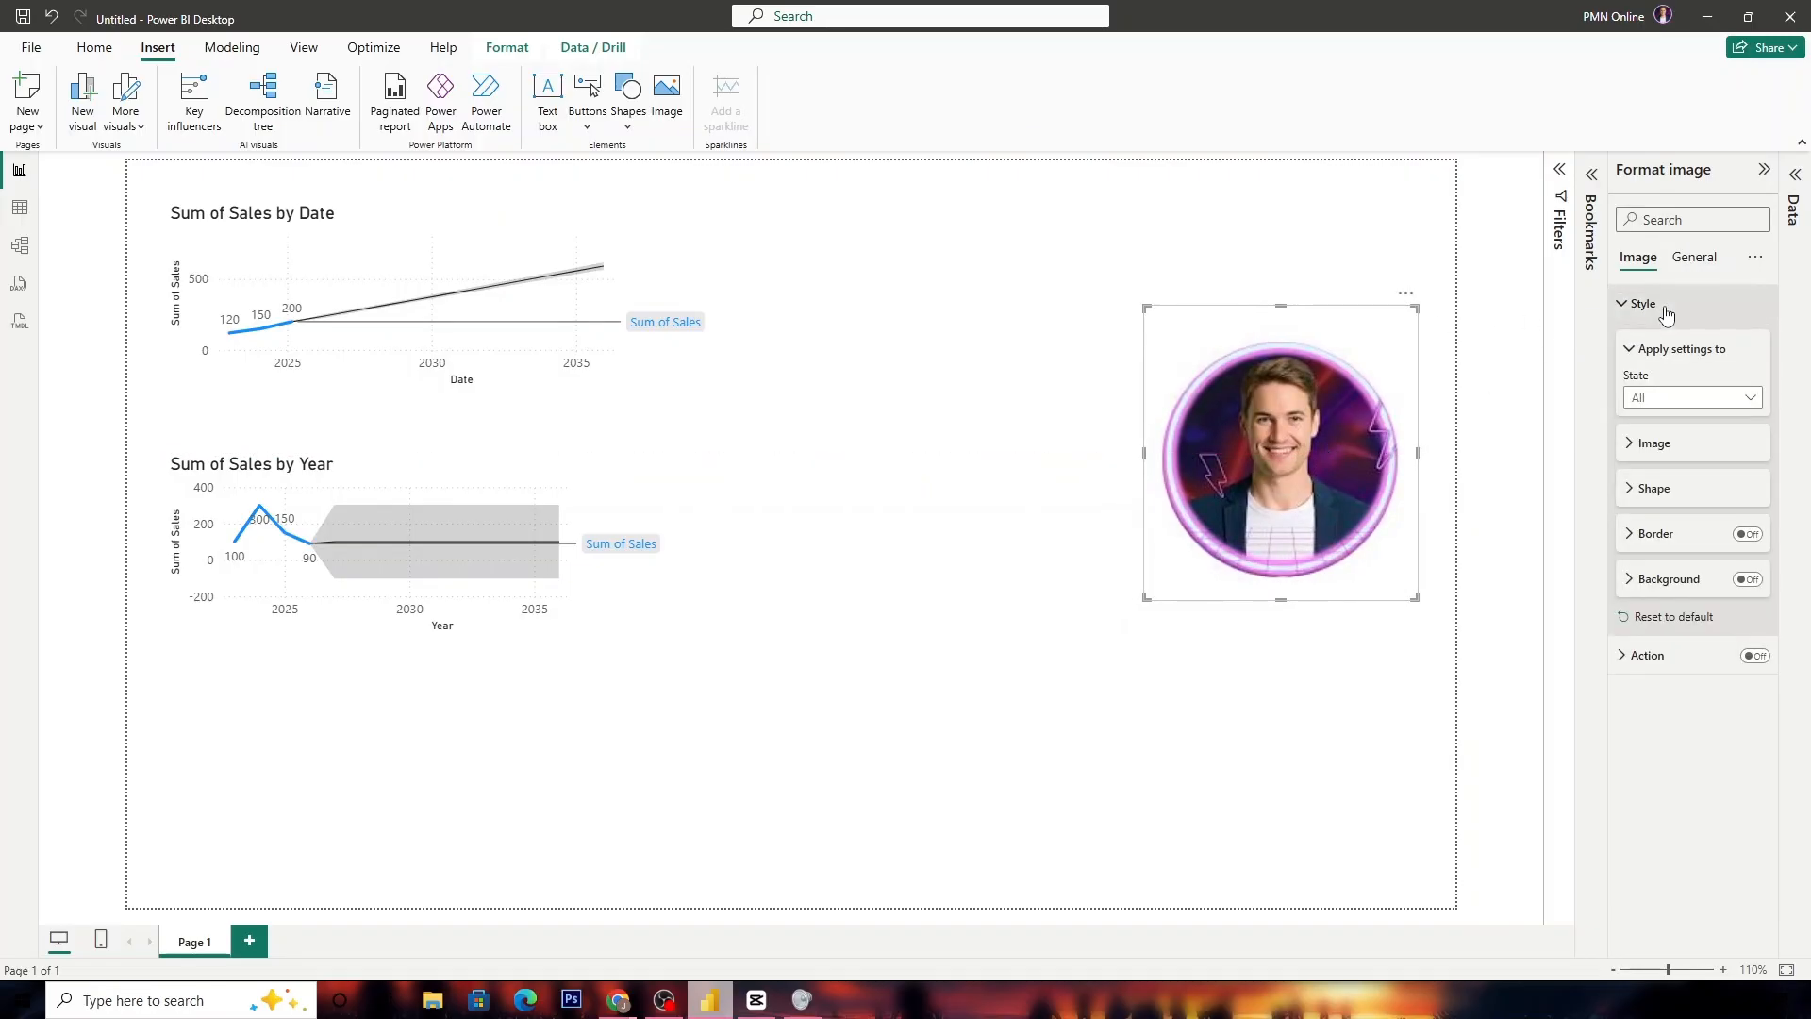
pyautogui.click(1633, 443)
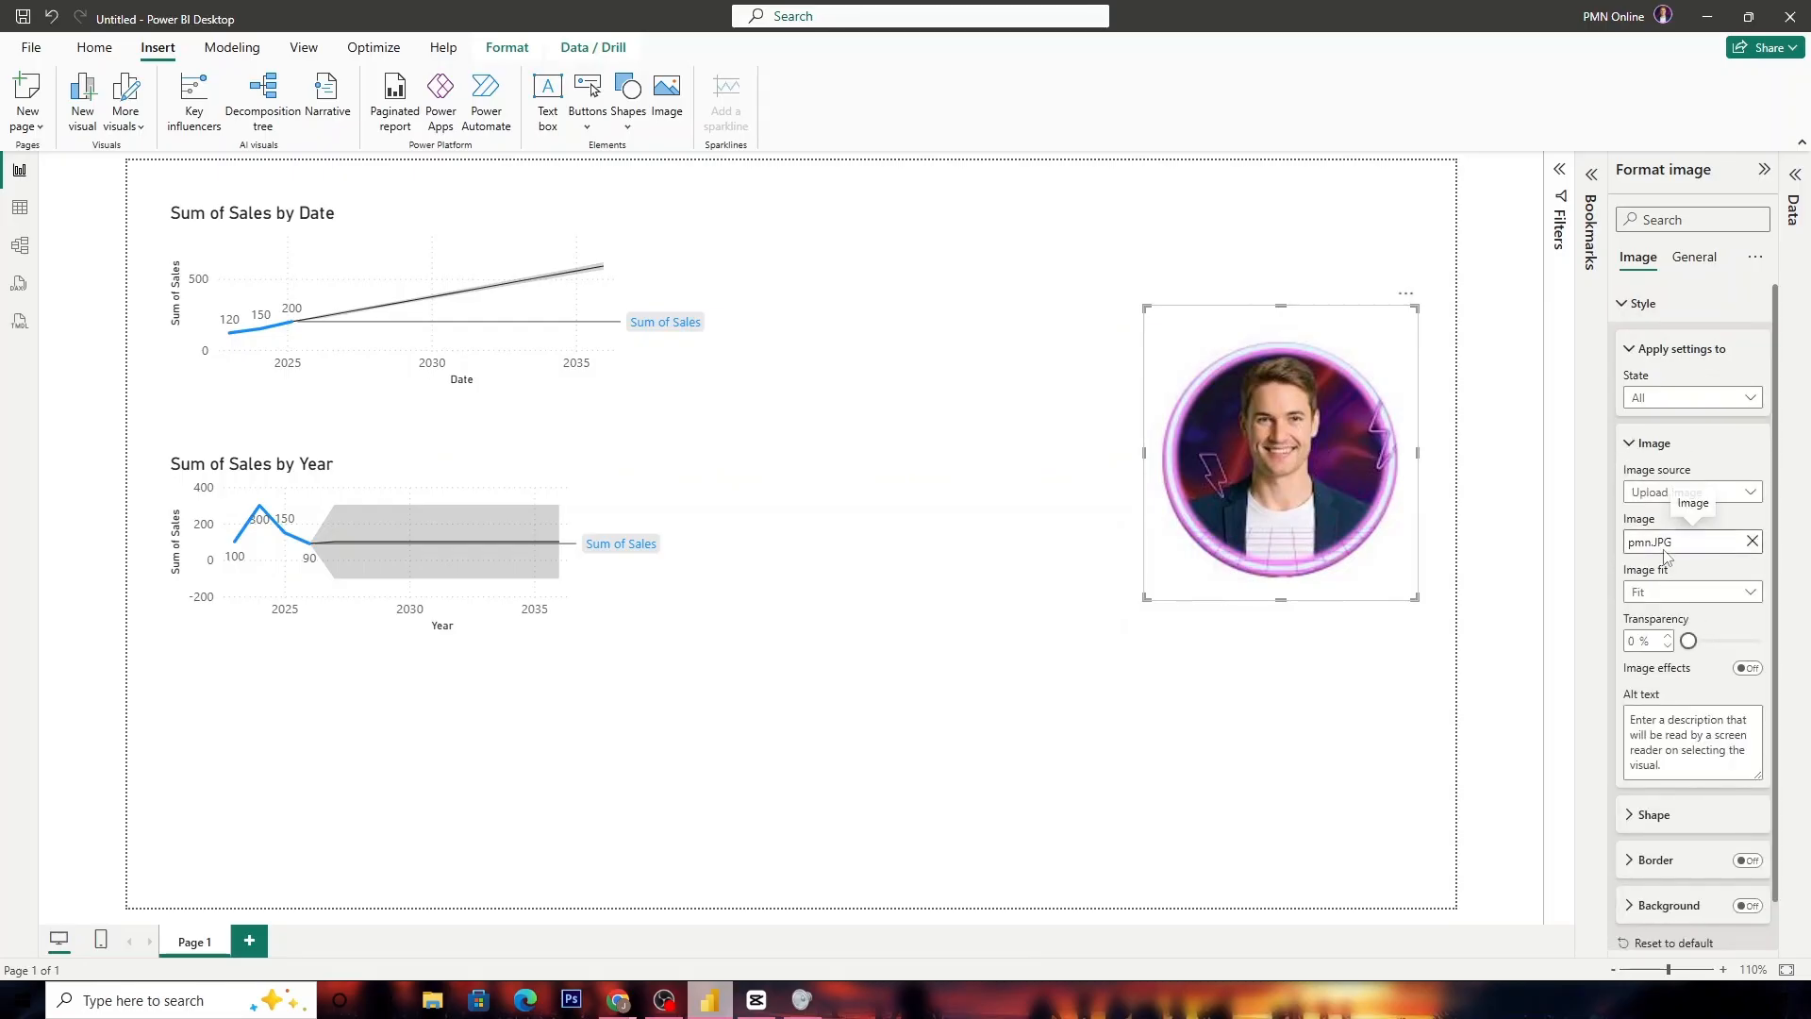
pyautogui.scroll(-1, 1674, 594)
pyautogui.click(1642, 769)
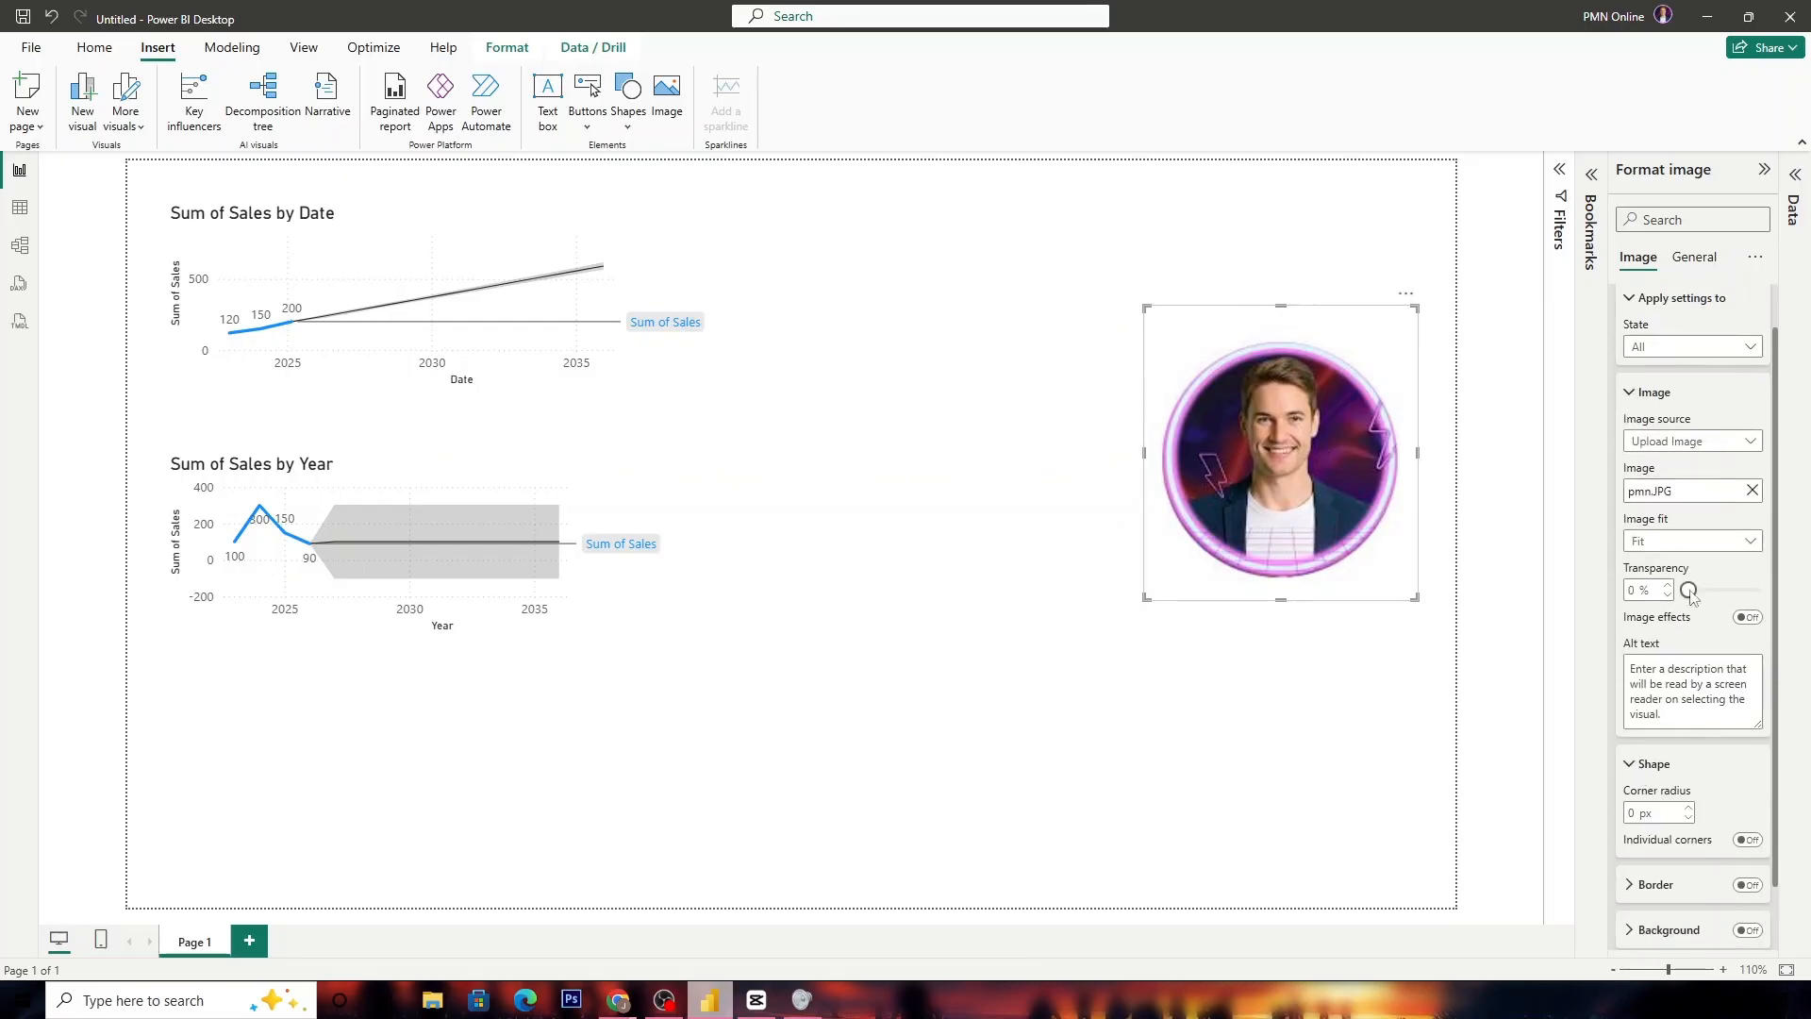
pyautogui.click(1630, 393)
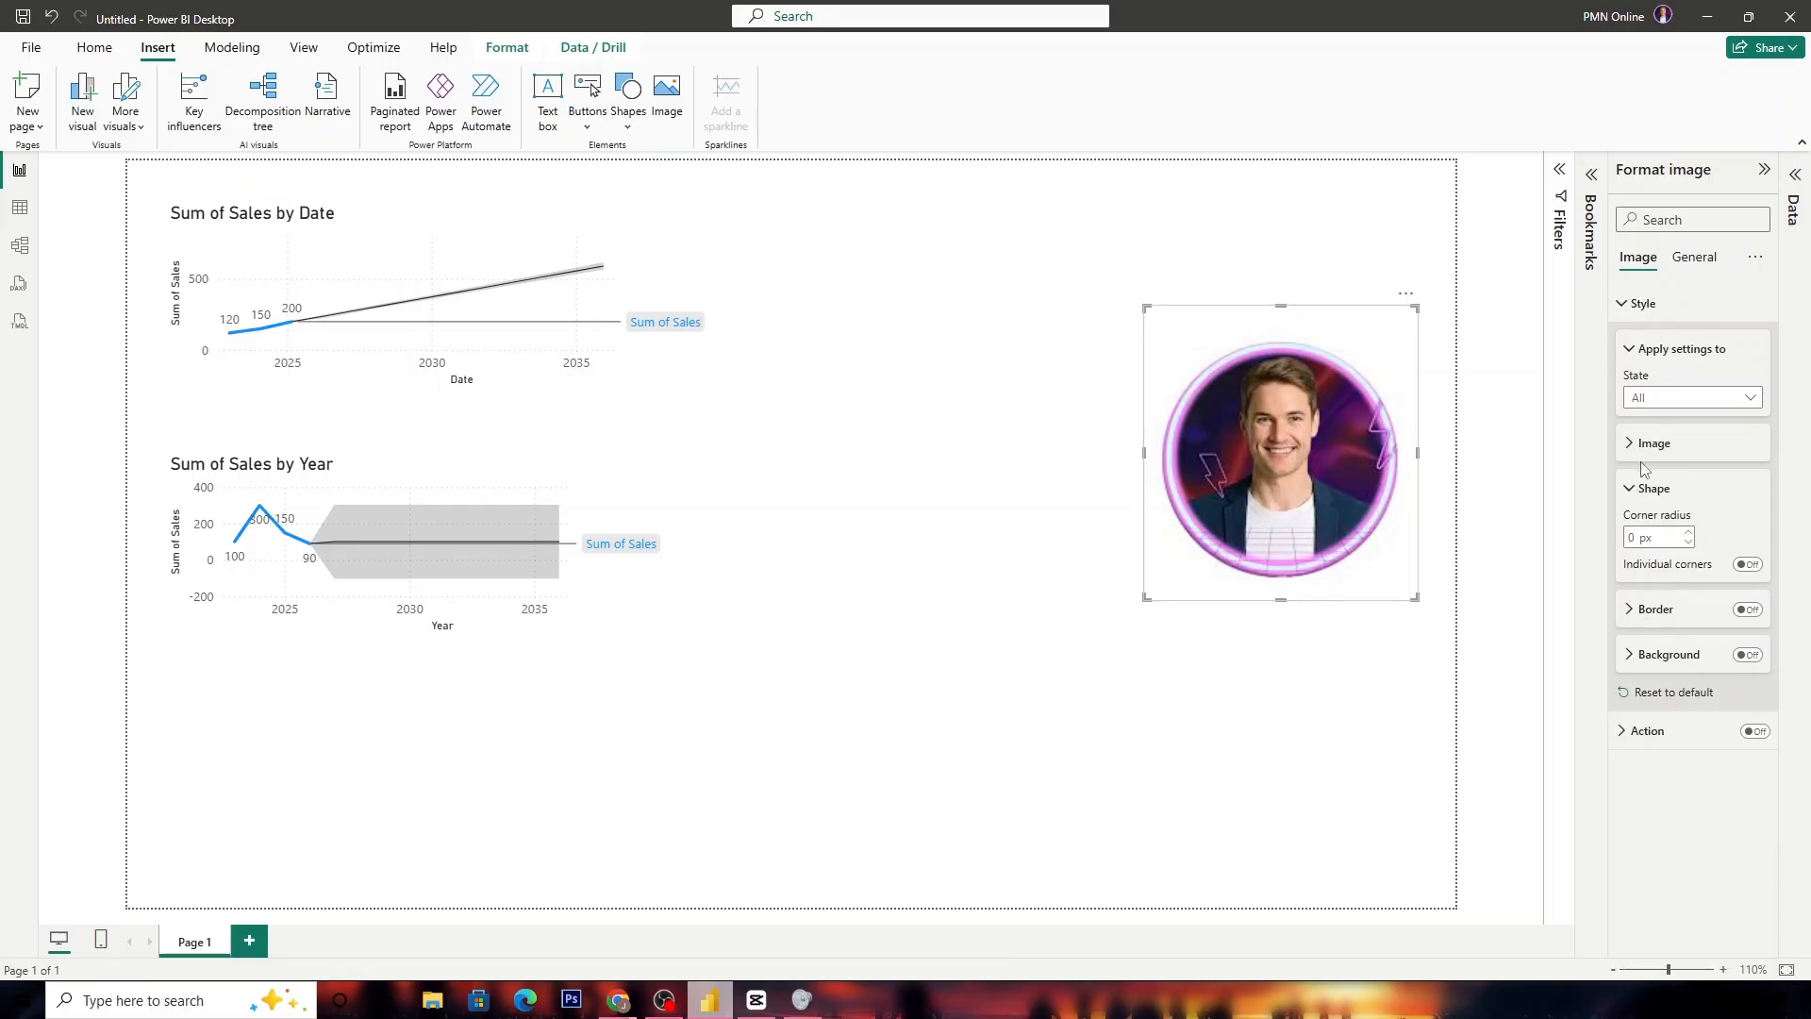
pyautogui.click(1628, 488)
# Turn on the picture's border in its style settings and try adjusting the border transparency.
pyautogui.click(1742, 546)
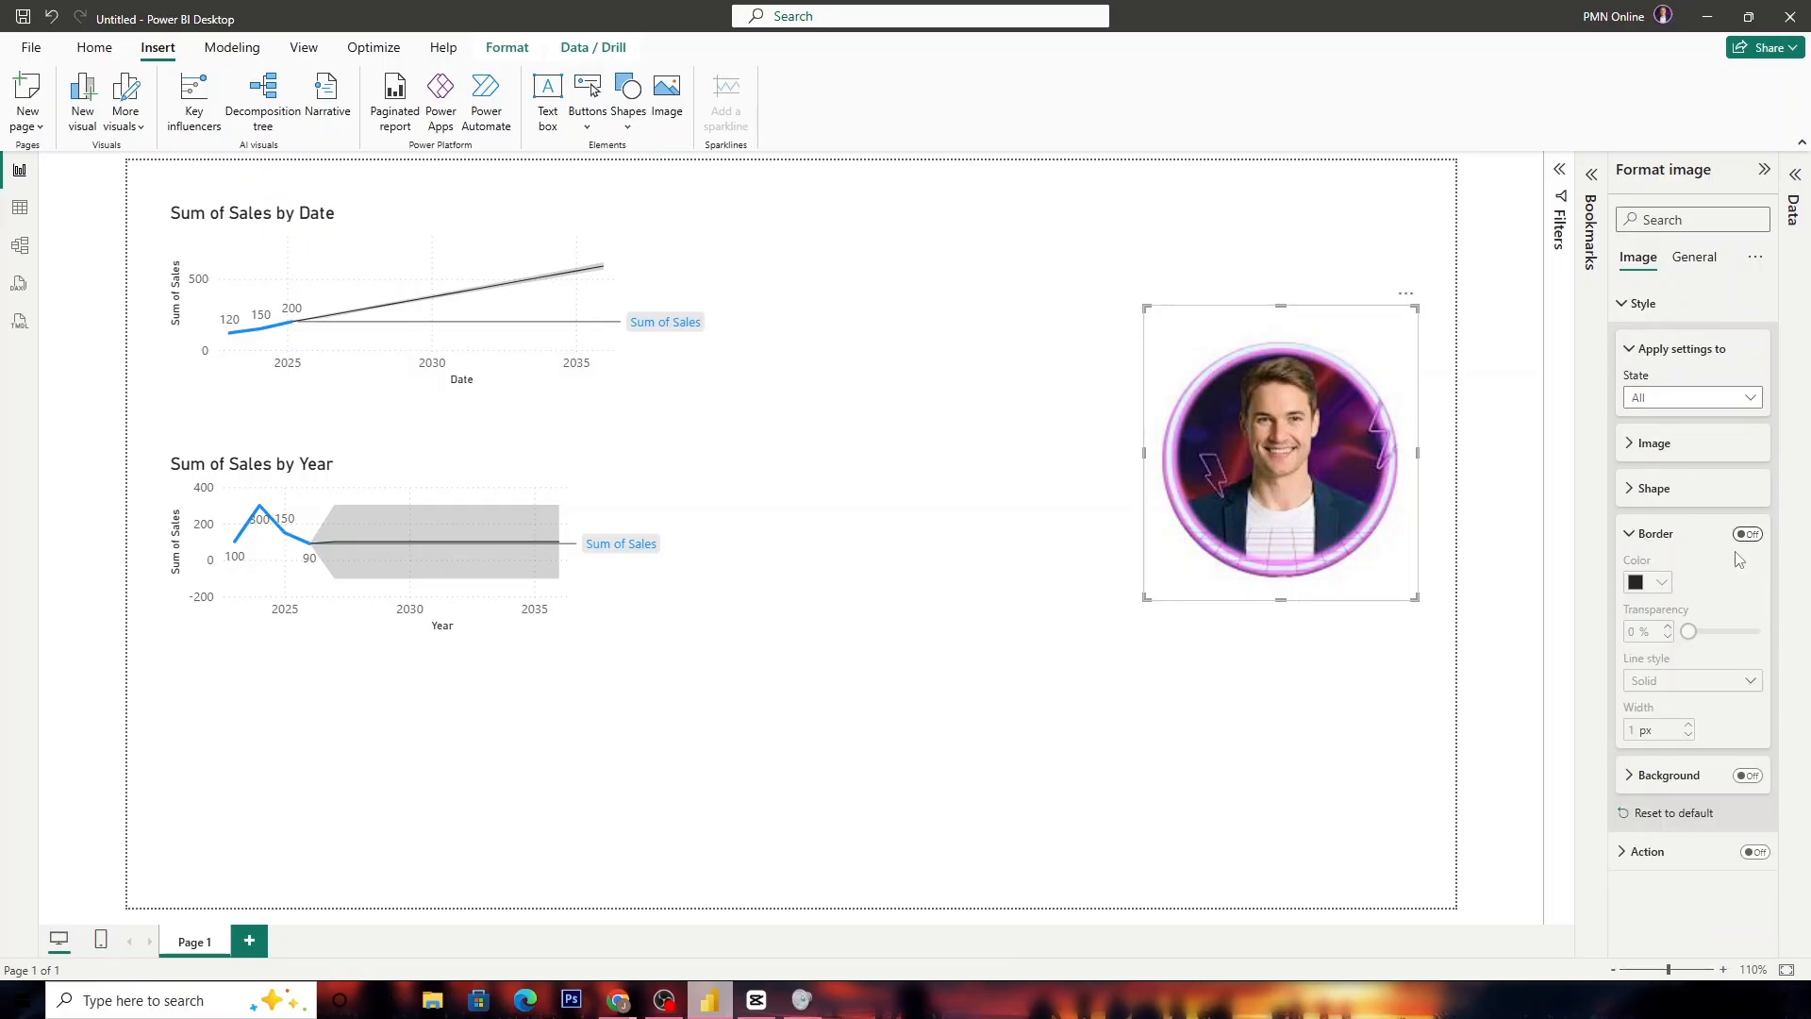
pyautogui.click(1747, 535)
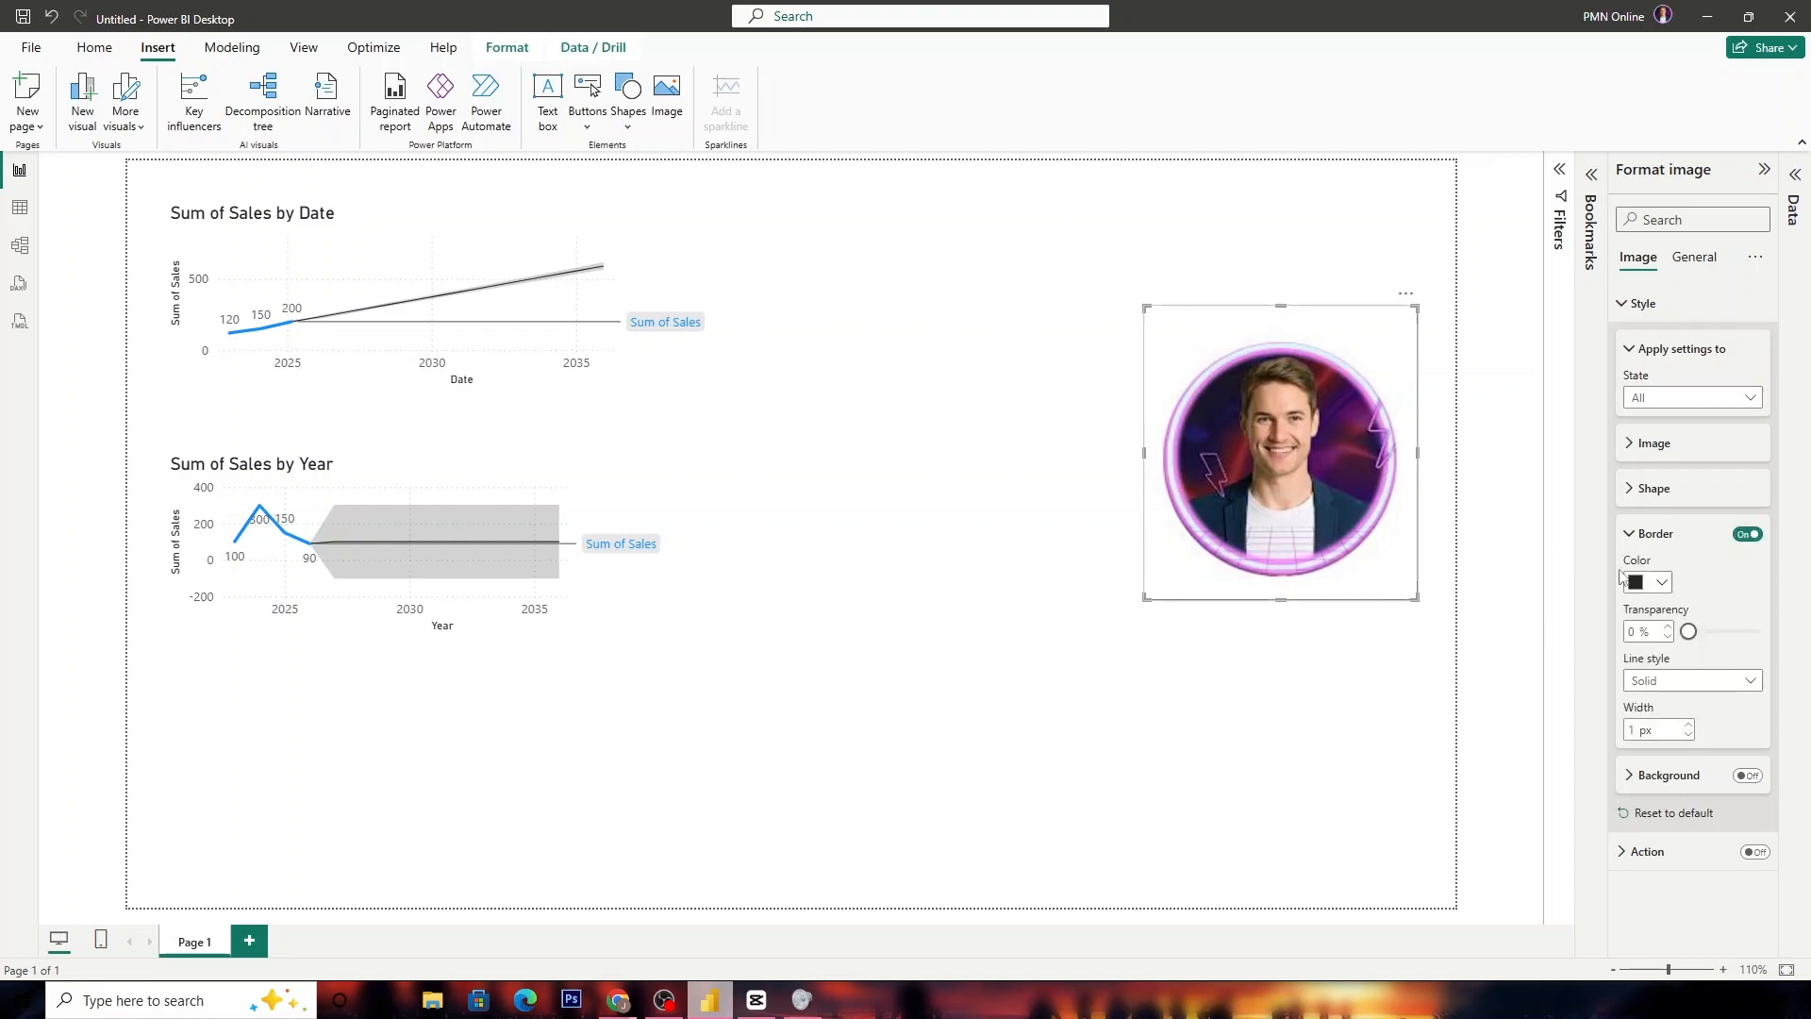
pyautogui.moveTo(1689, 632); pyautogui.dragTo(1764, 636)
pyautogui.click(1341, 648)
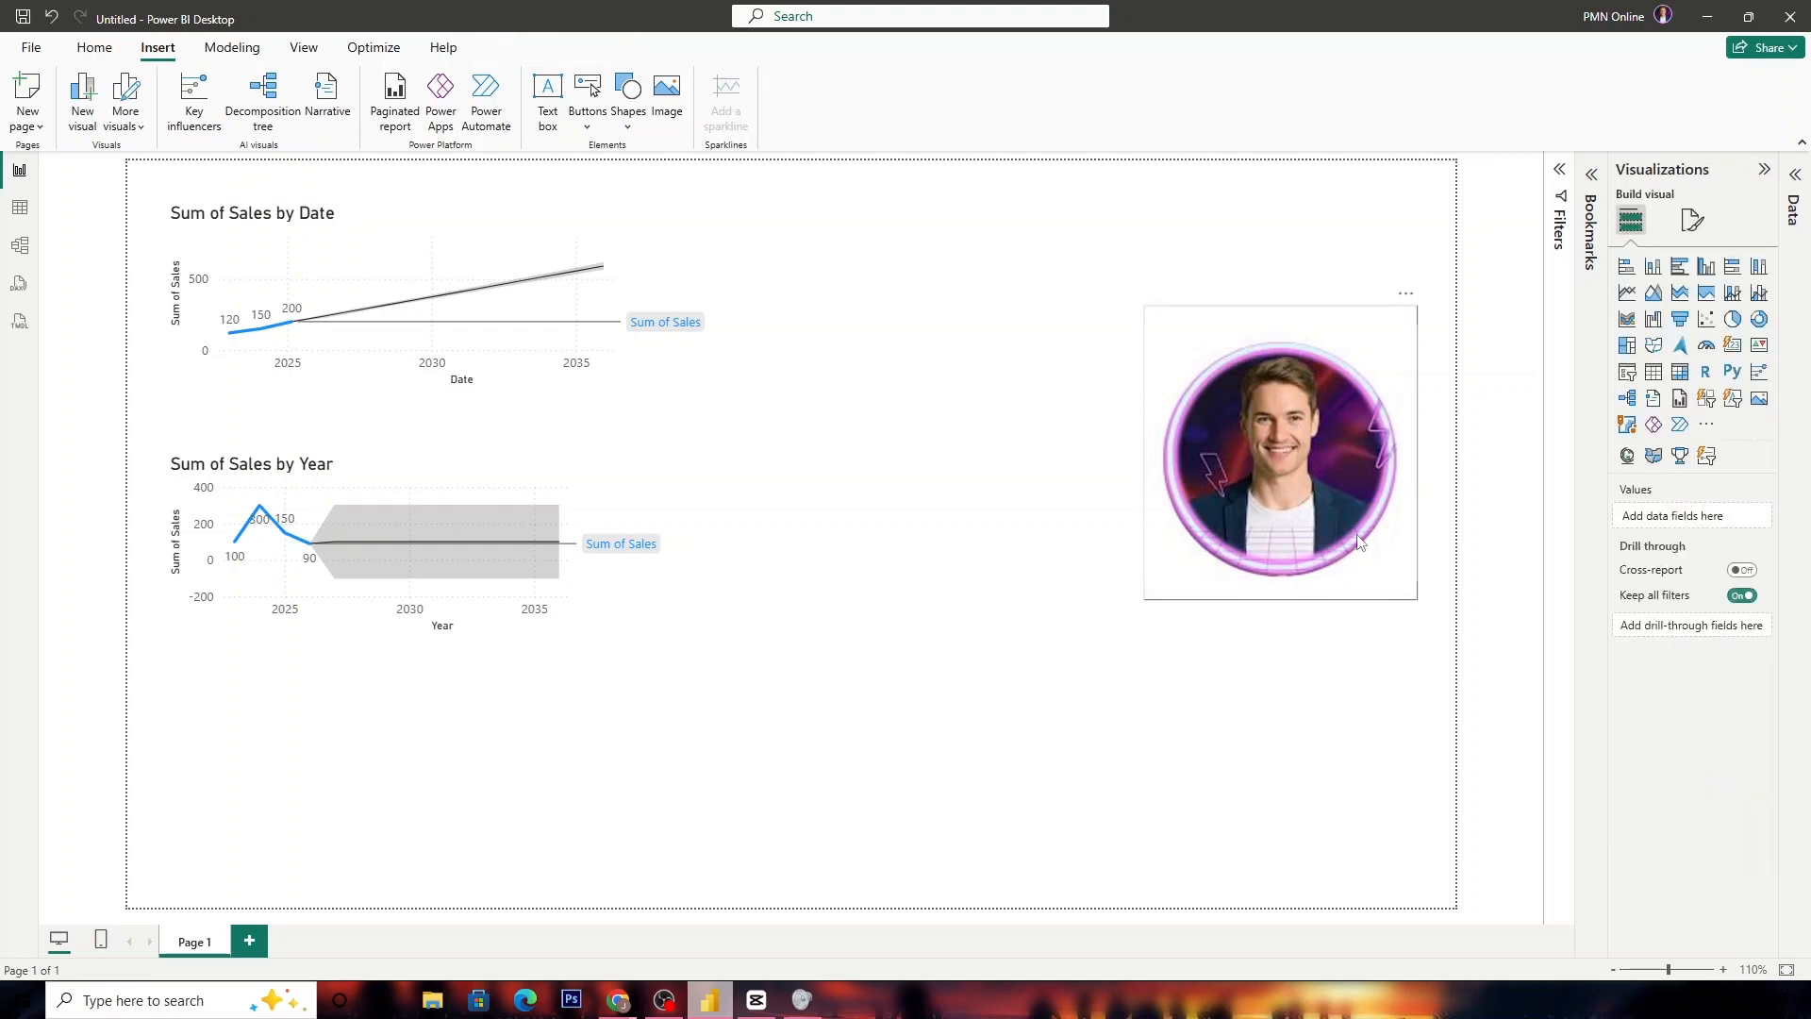
# Move the picture into the upper-right corner of the report page.
pyautogui.click(1377, 540)
pyautogui.click(1353, 615)
pyautogui.click(1354, 535)
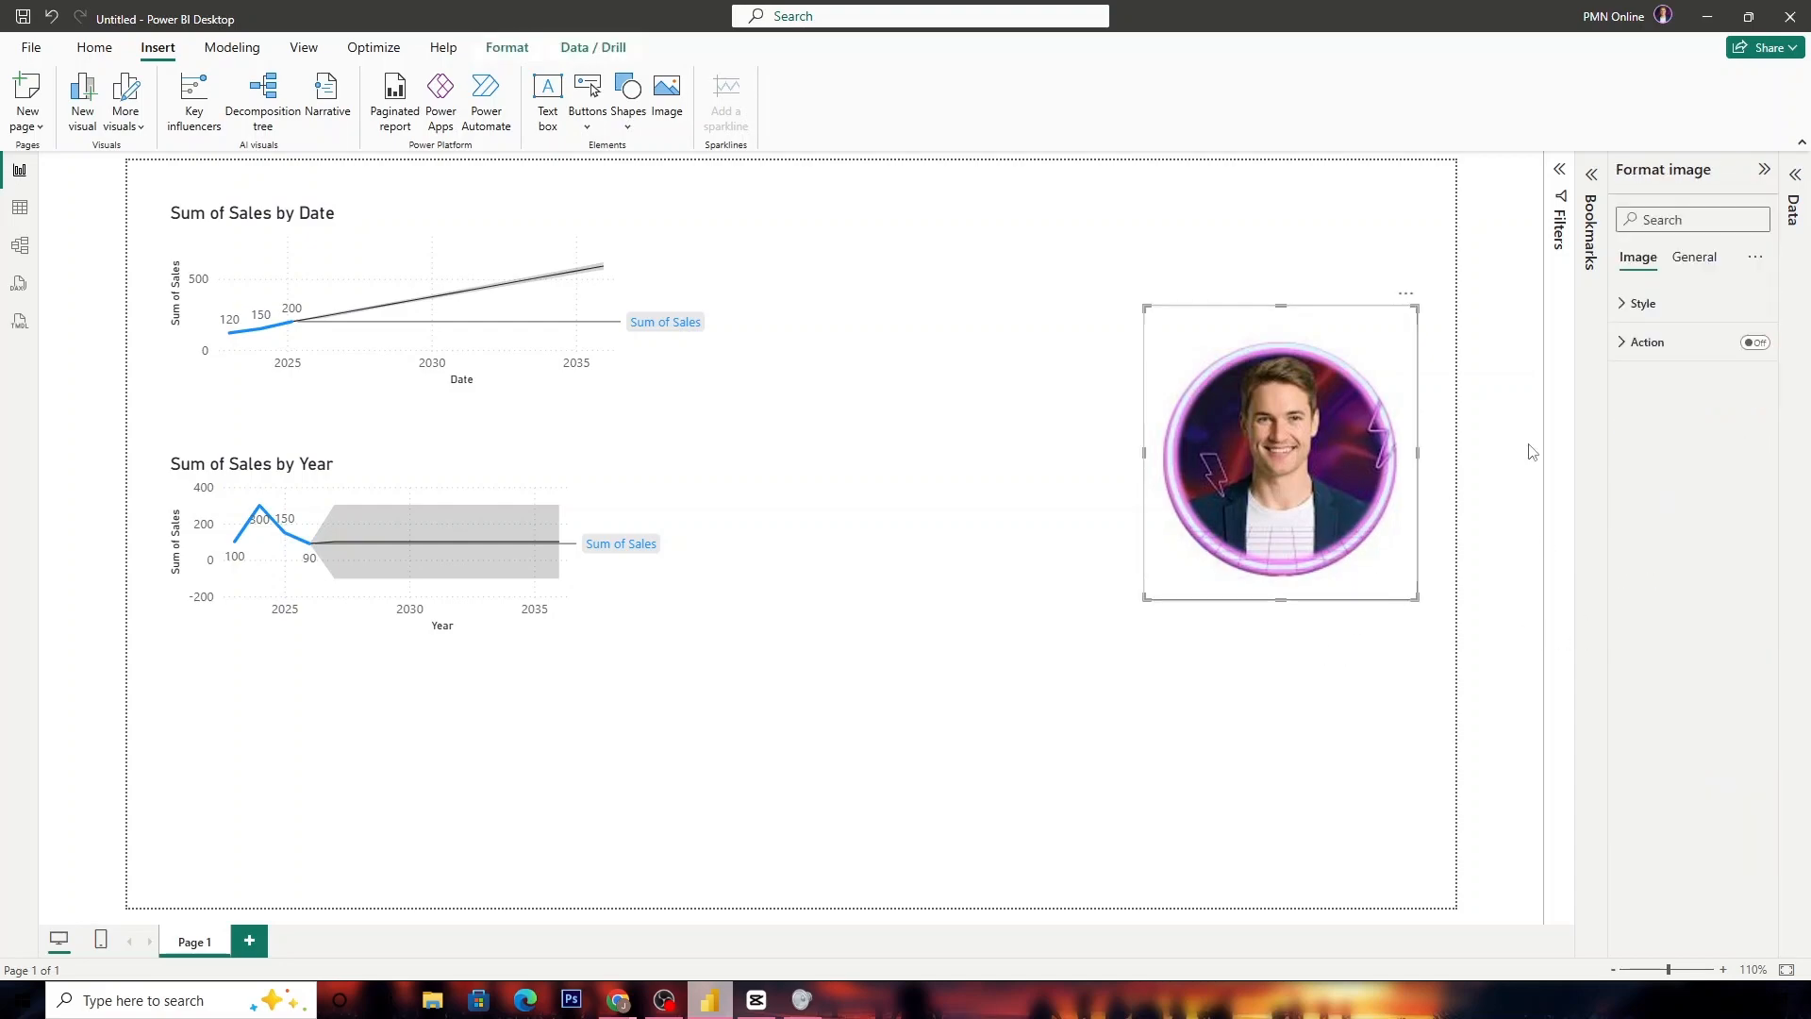
pyautogui.click(1314, 621)
pyautogui.moveTo(1358, 465); pyautogui.dragTo(1385, 311)
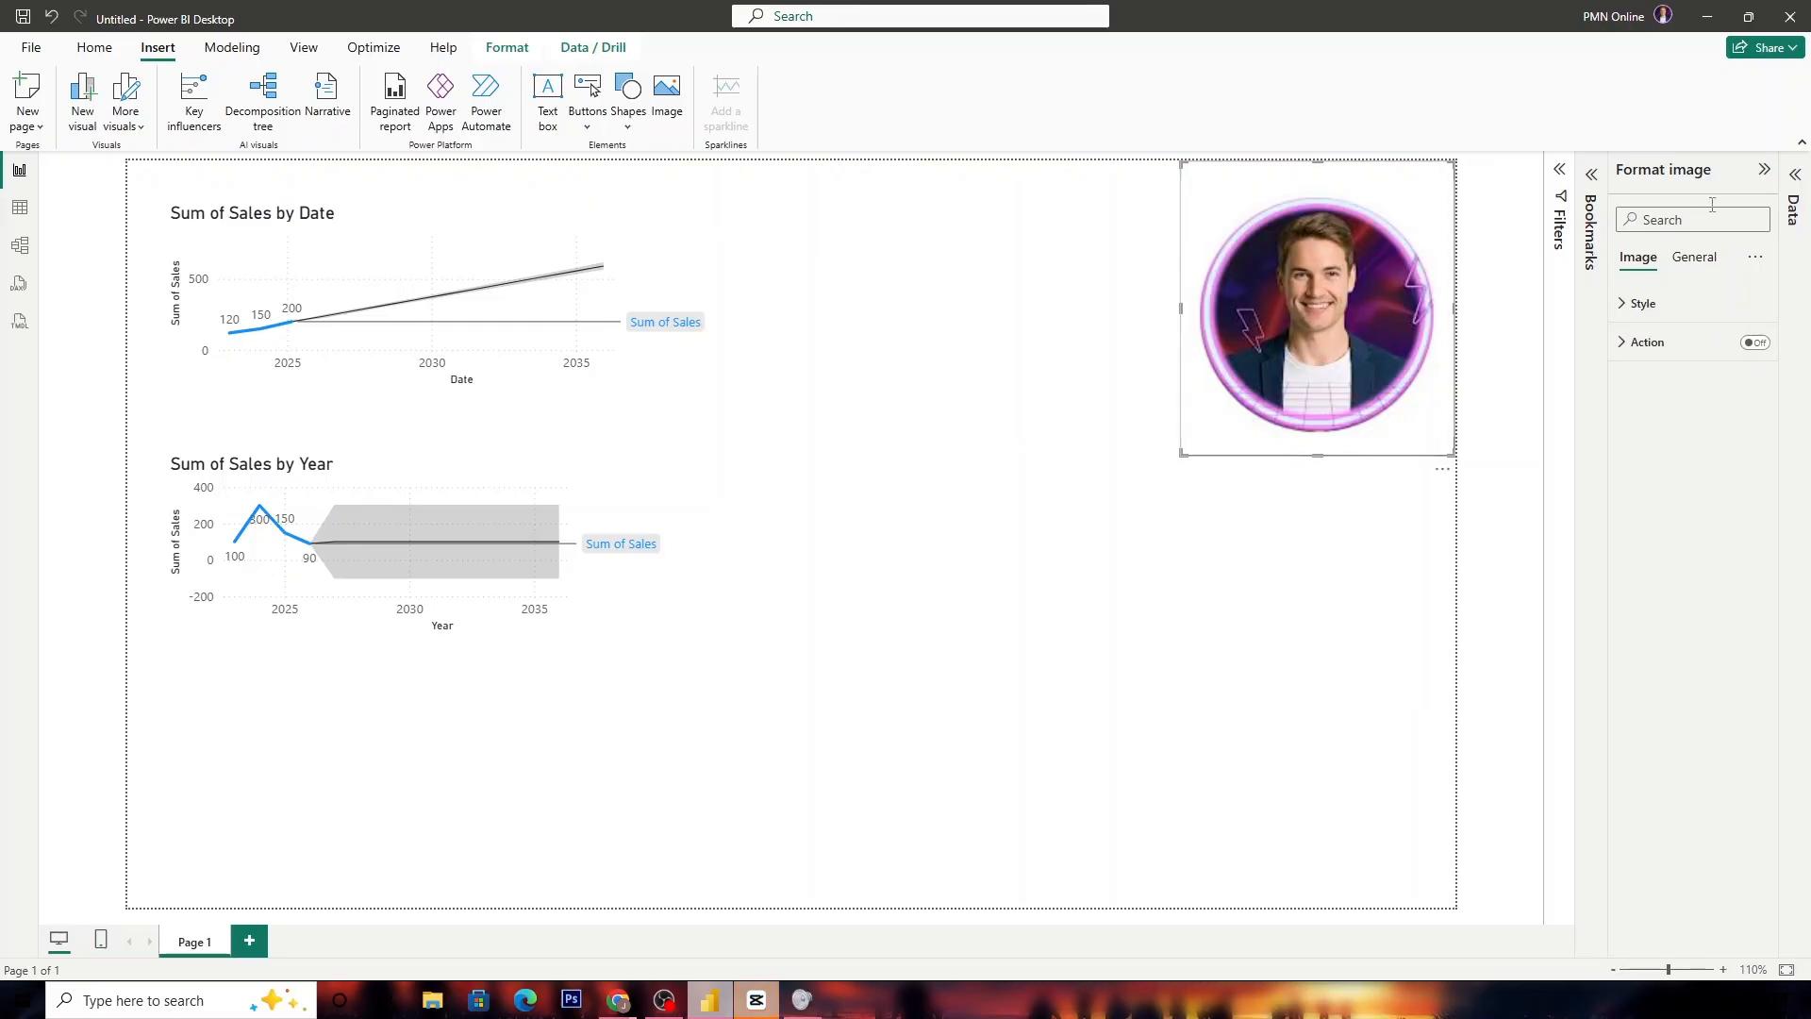
# Try the picture's action with the Back type and switch the action off.
pyautogui.click(1638, 346)
pyautogui.click(1712, 437)
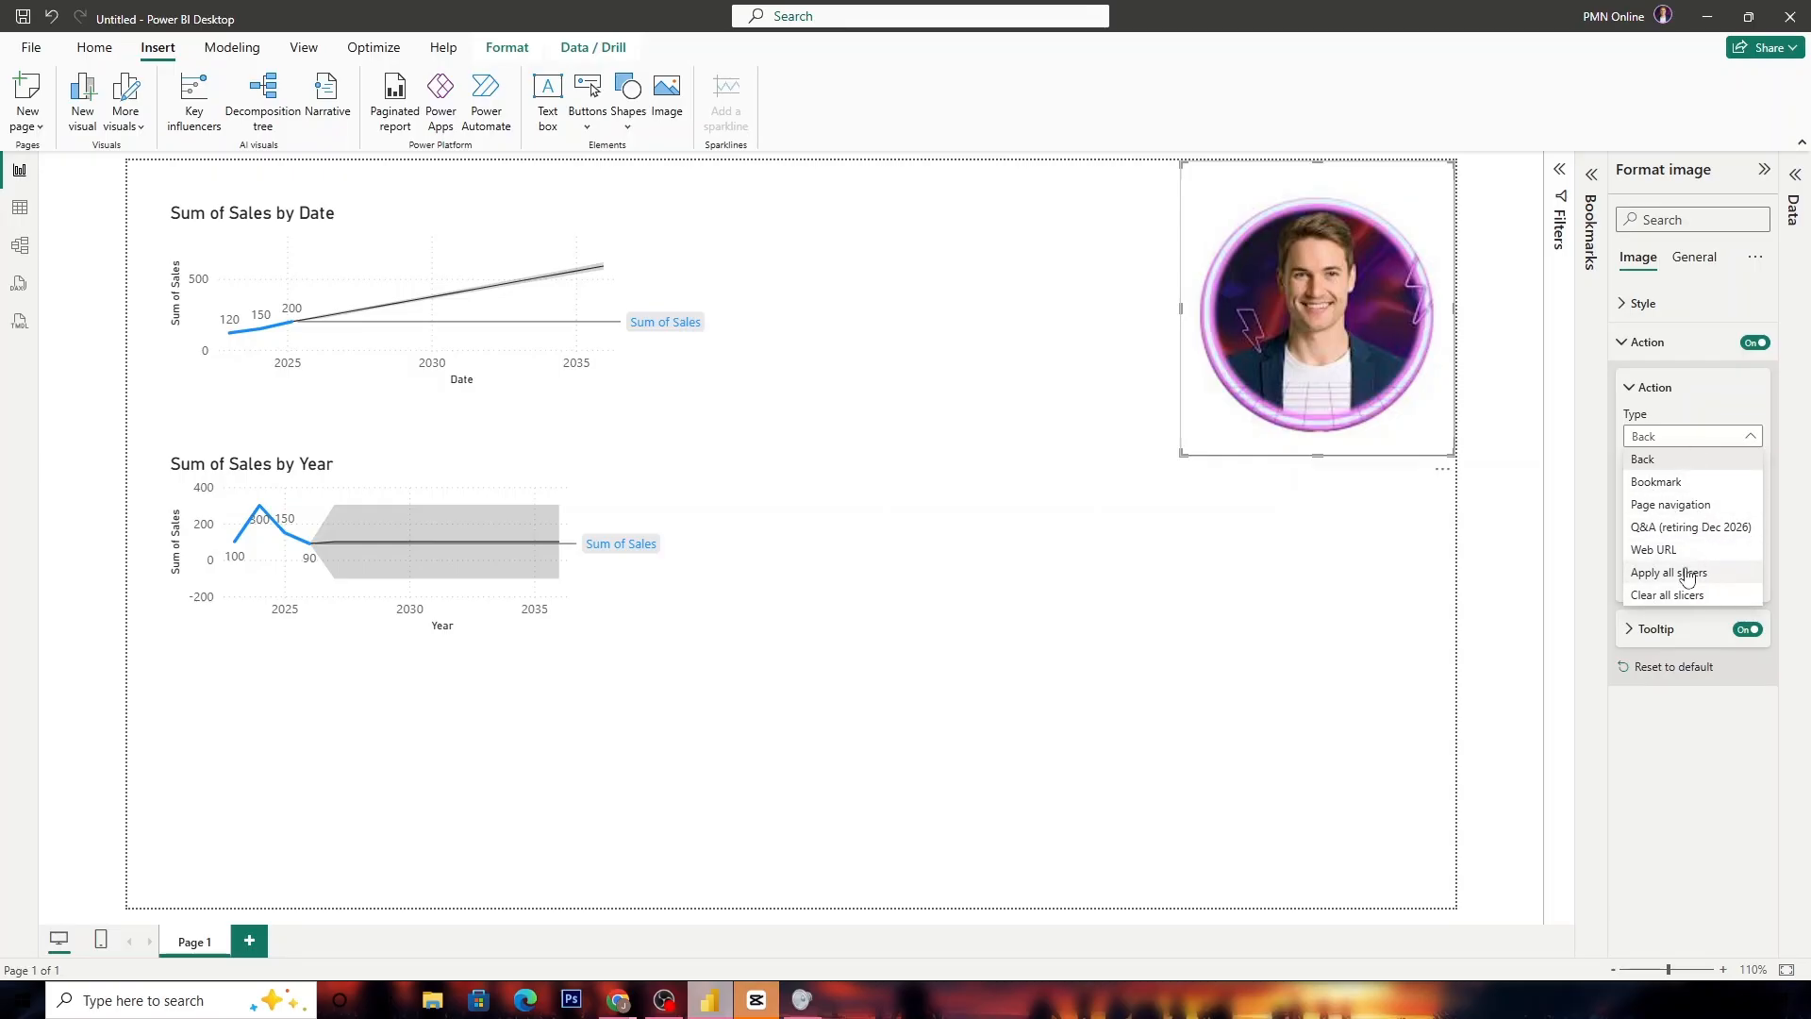
pyautogui.click(1696, 457)
pyautogui.click(1762, 344)
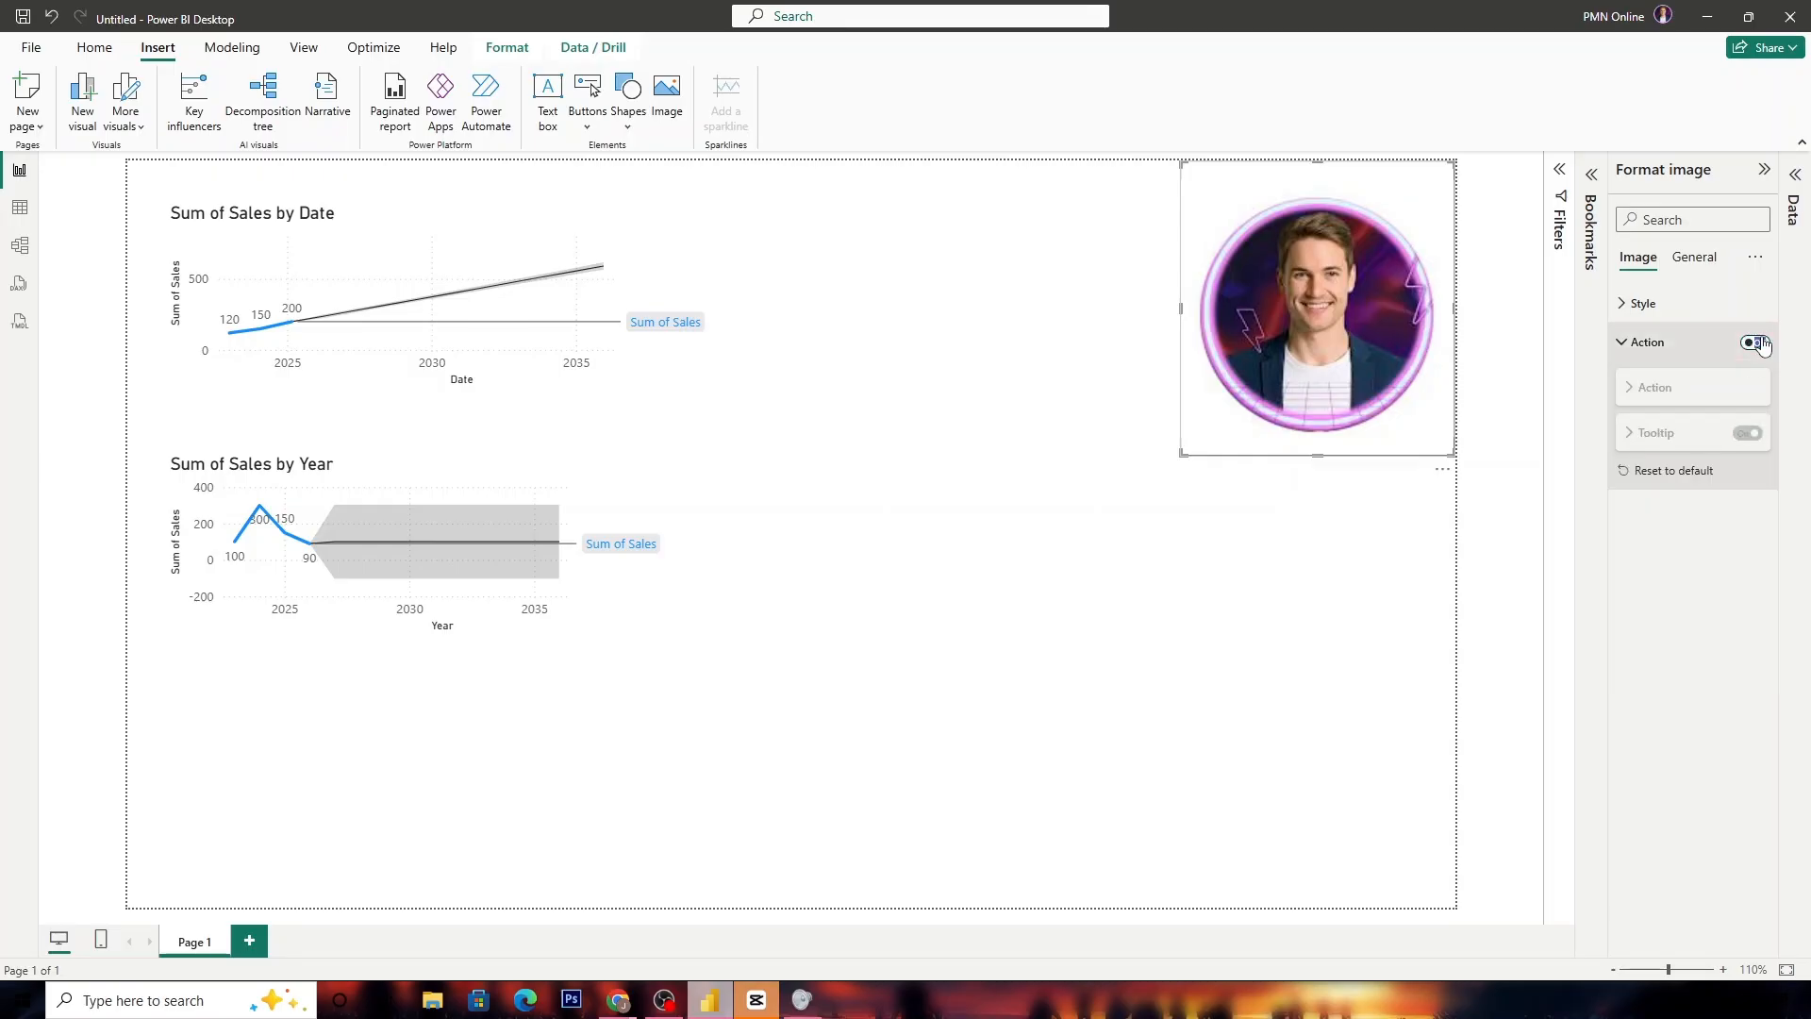
# Try the picture's action with its type set to Web URL and switch the action off.
pyautogui.click(1761, 345)
pyautogui.click(1702, 390)
pyautogui.click(1704, 431)
pyautogui.click(1700, 388)
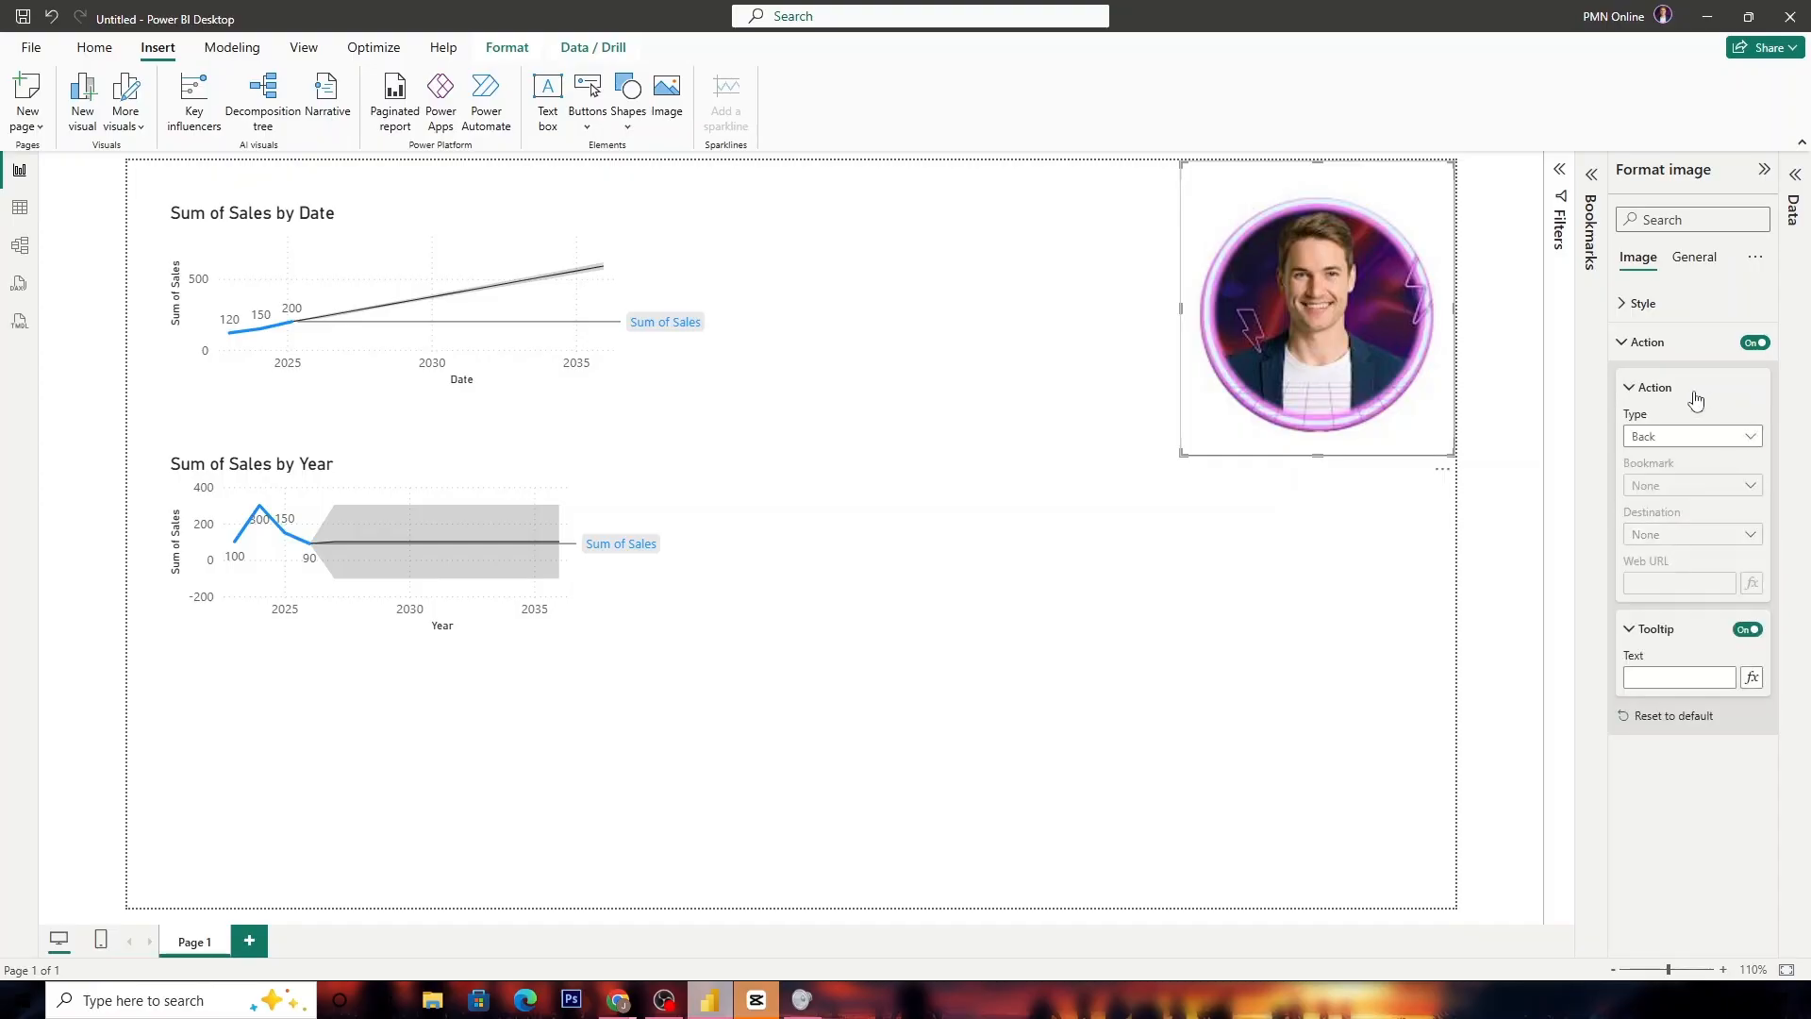
pyautogui.click(1689, 437)
pyautogui.click(1699, 554)
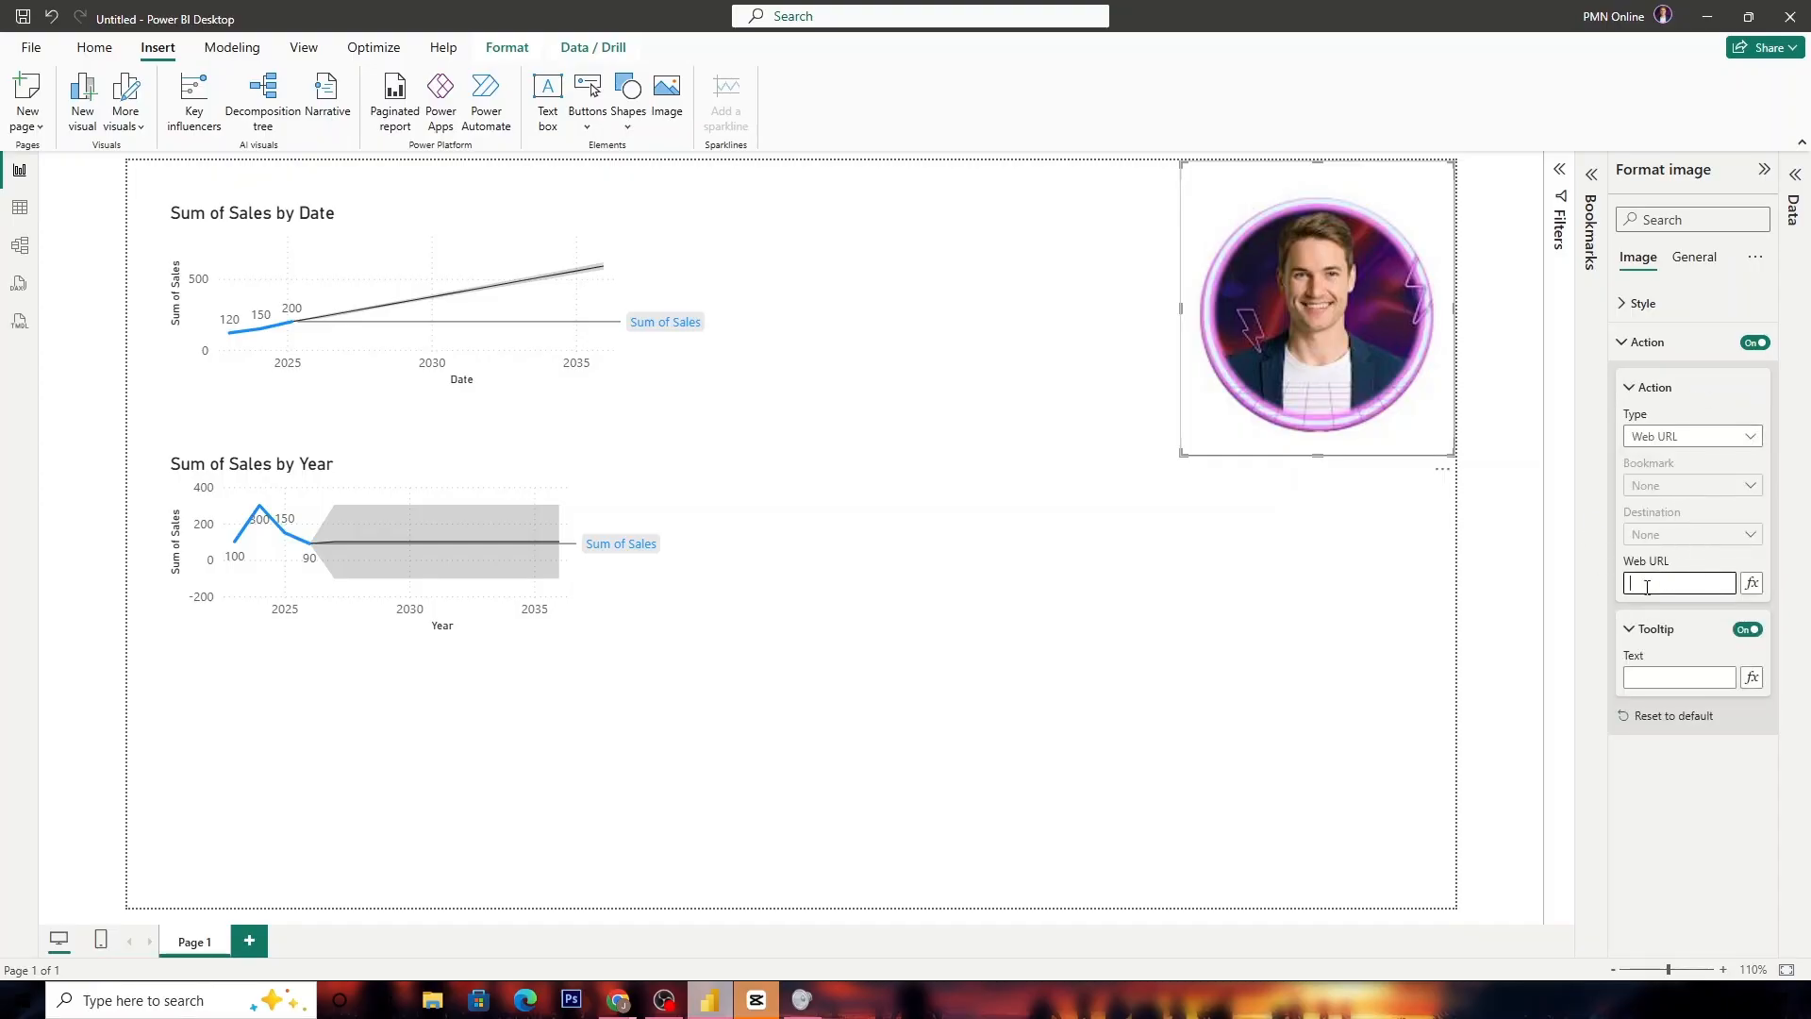
pyautogui.click(1754, 344)
# Examine the picture's general settings for properties, title, effects and header icons.
pyautogui.click(1694, 257)
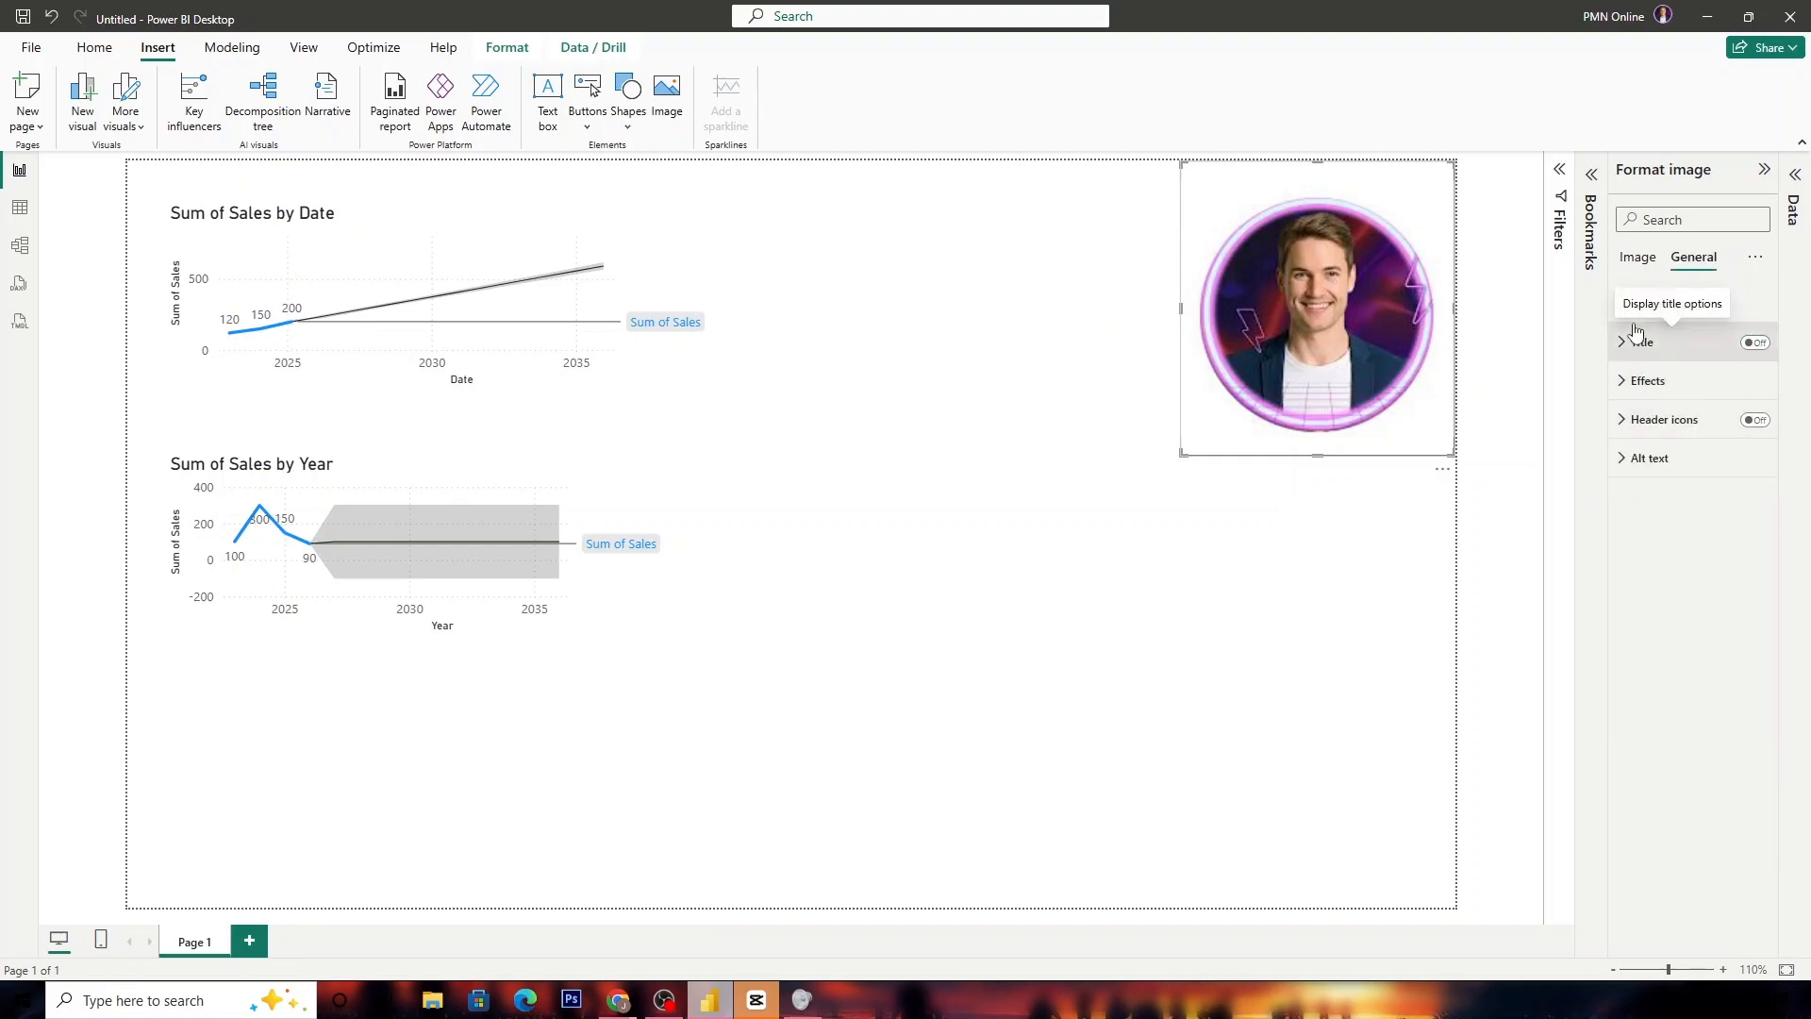
pyautogui.click(1637, 305)
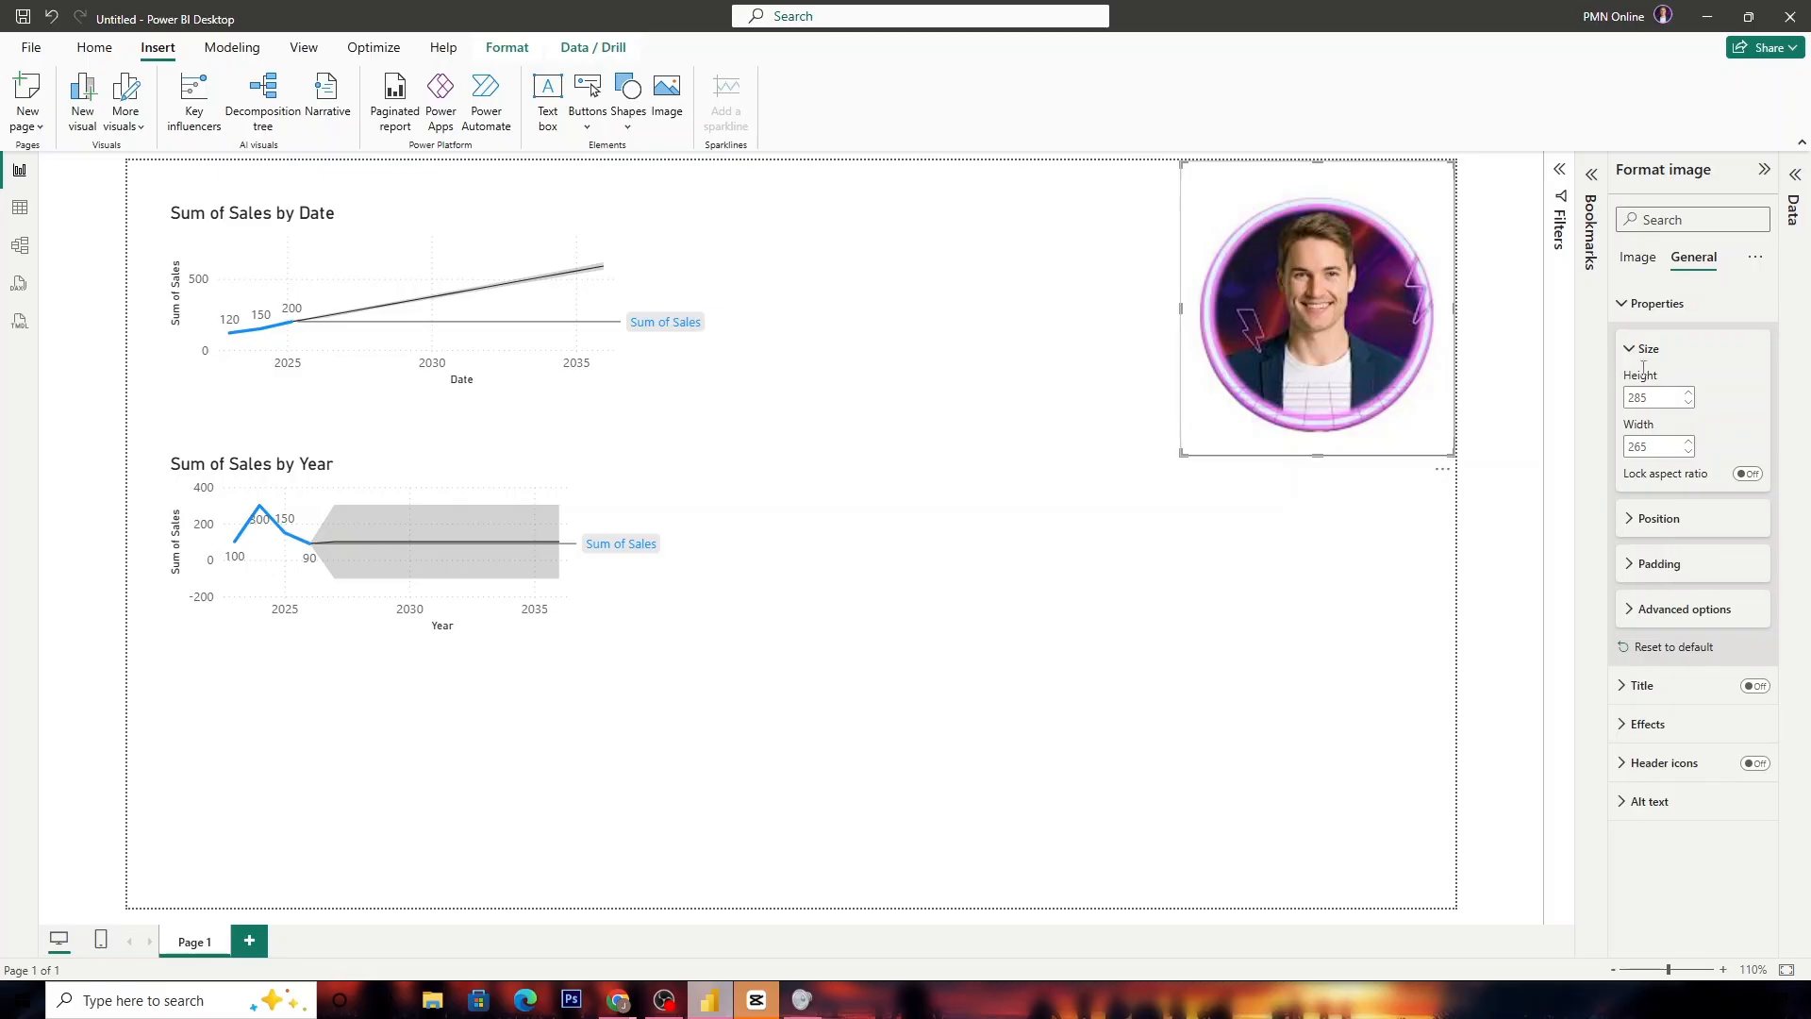
pyautogui.click(1627, 304)
pyautogui.click(1625, 344)
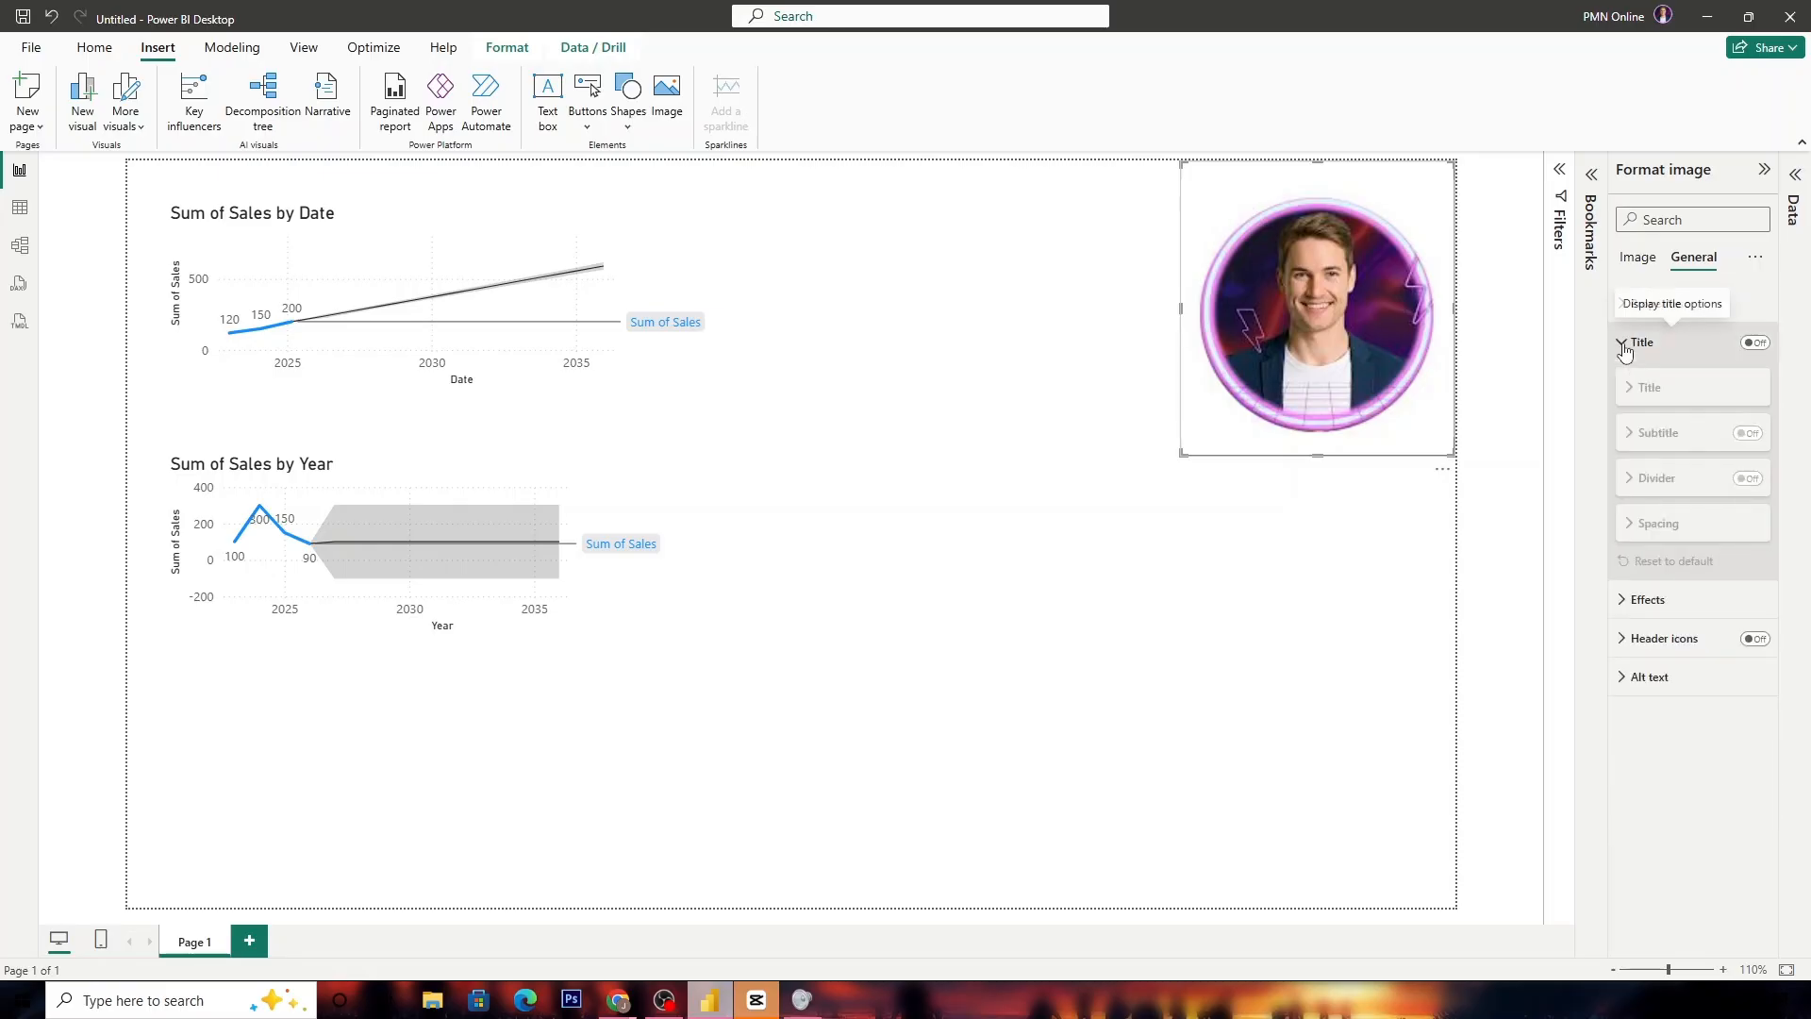
pyautogui.click(1624, 345)
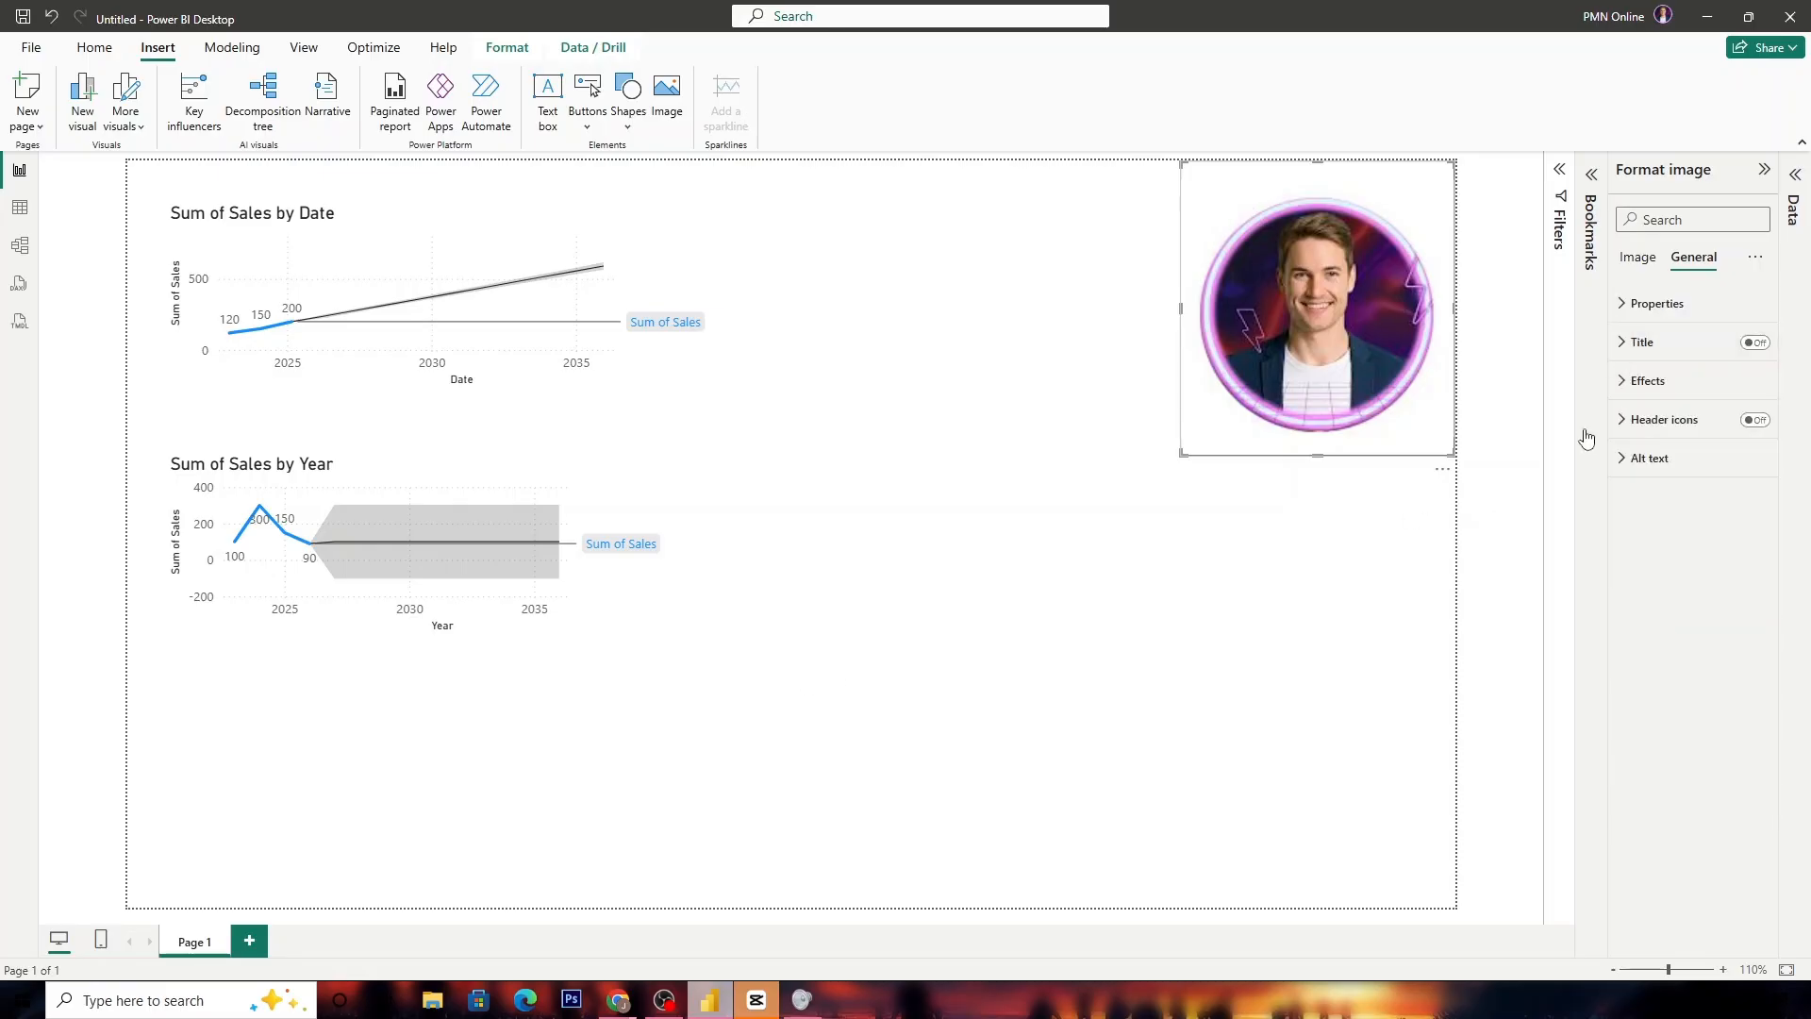
pyautogui.click(1625, 381)
pyautogui.click(1624, 381)
pyautogui.click(1624, 421)
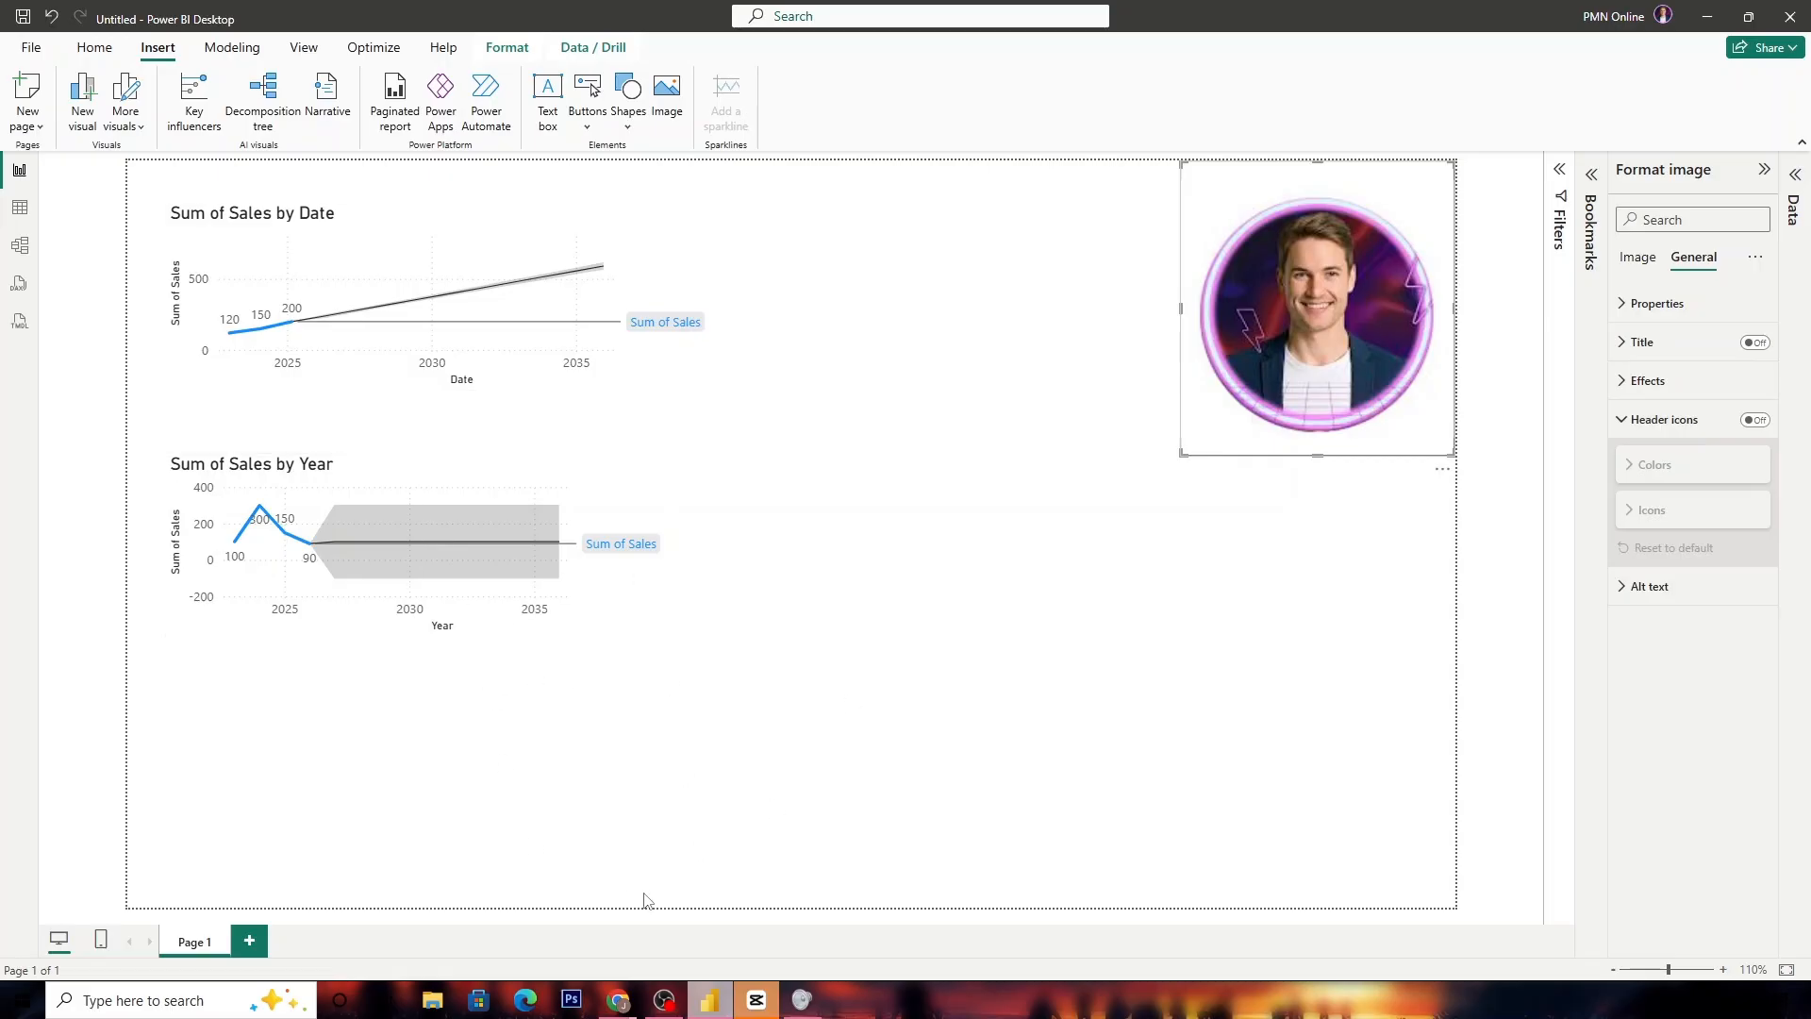
# Switch to the browser and look through the PMN Online YouTube channel page.
pyautogui.hotkey('alt', 'Tab')
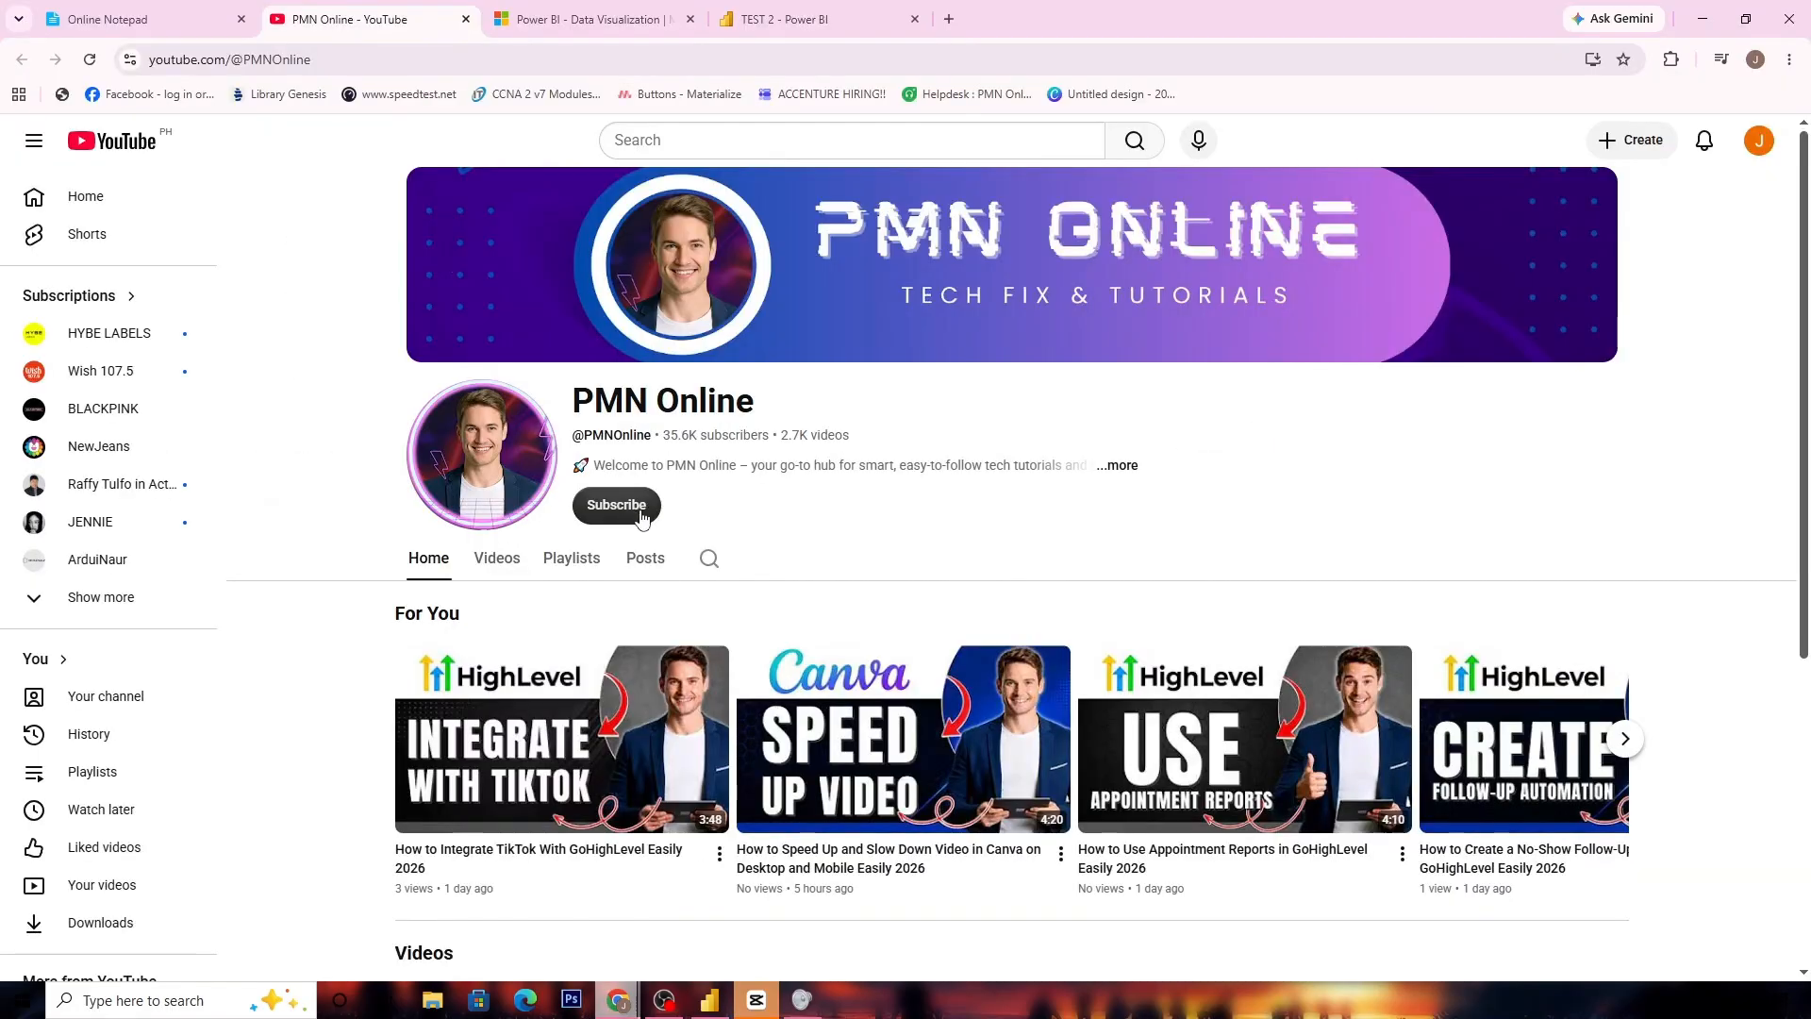
pyautogui.scroll(-1, 798, 503)
pyautogui.scroll(-3, 798, 504)
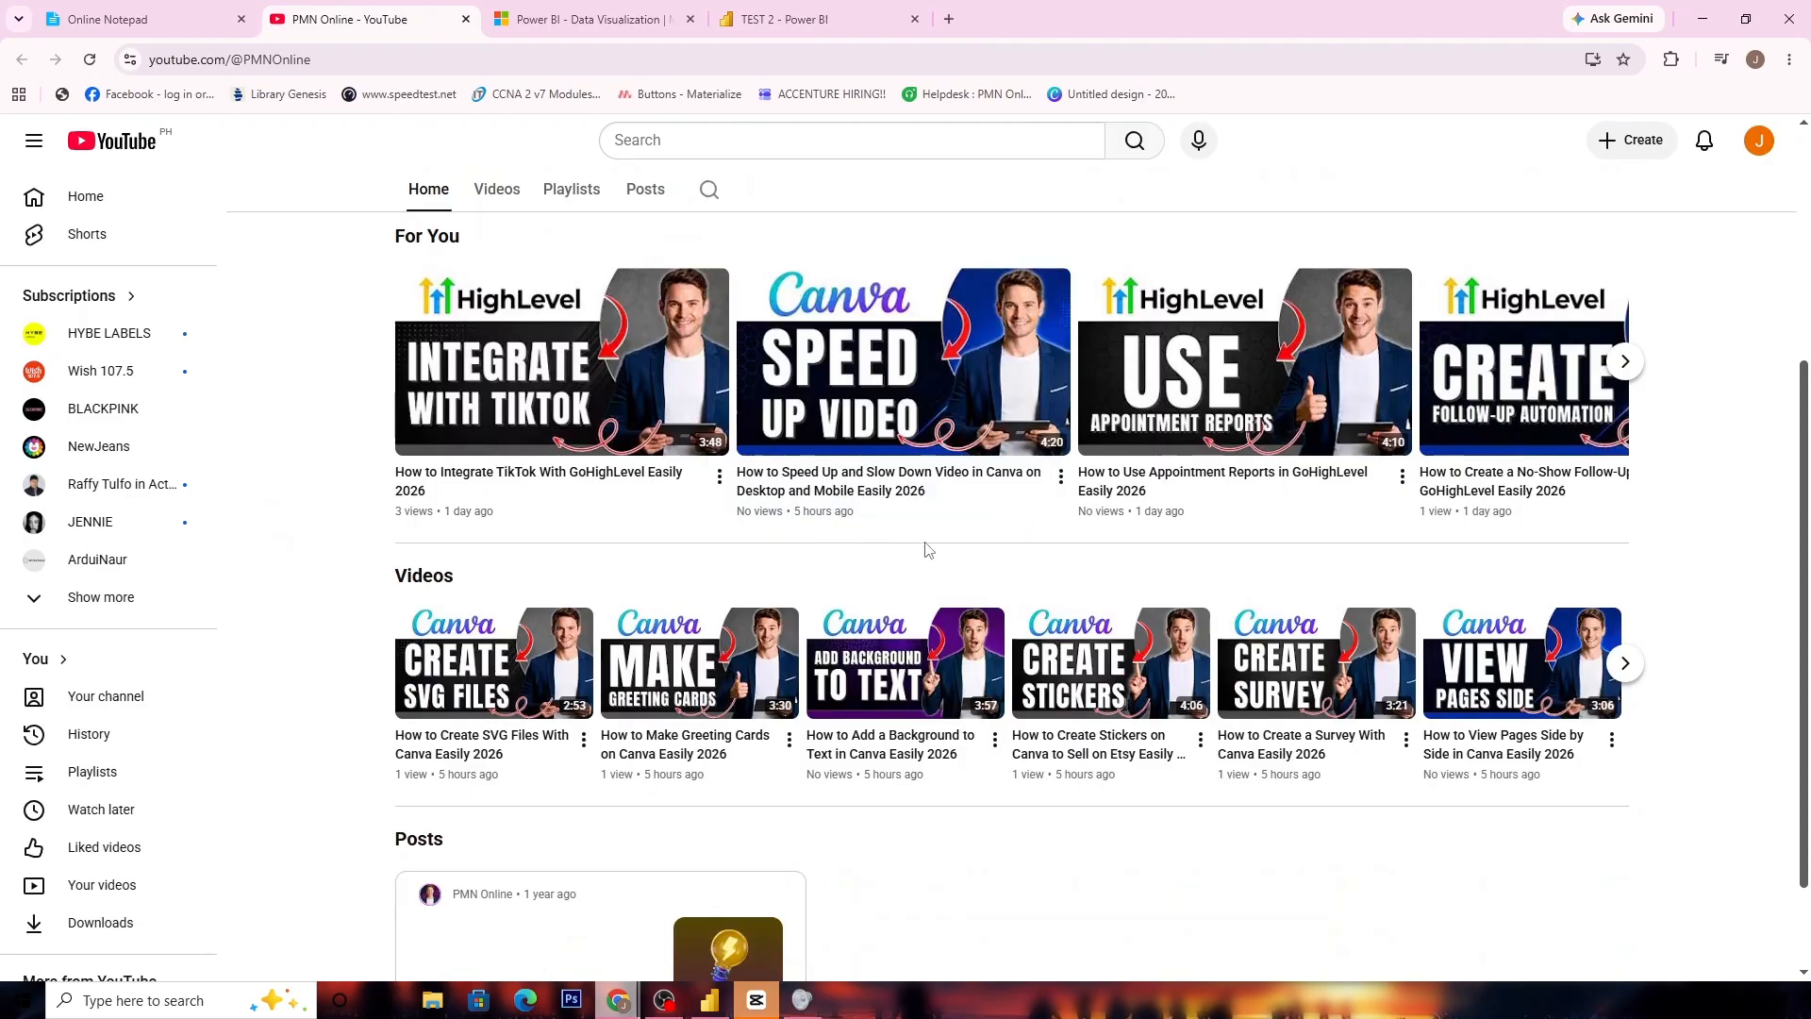
pyautogui.scroll(2, 925, 541)
pyautogui.scroll(2, 1181, 580)
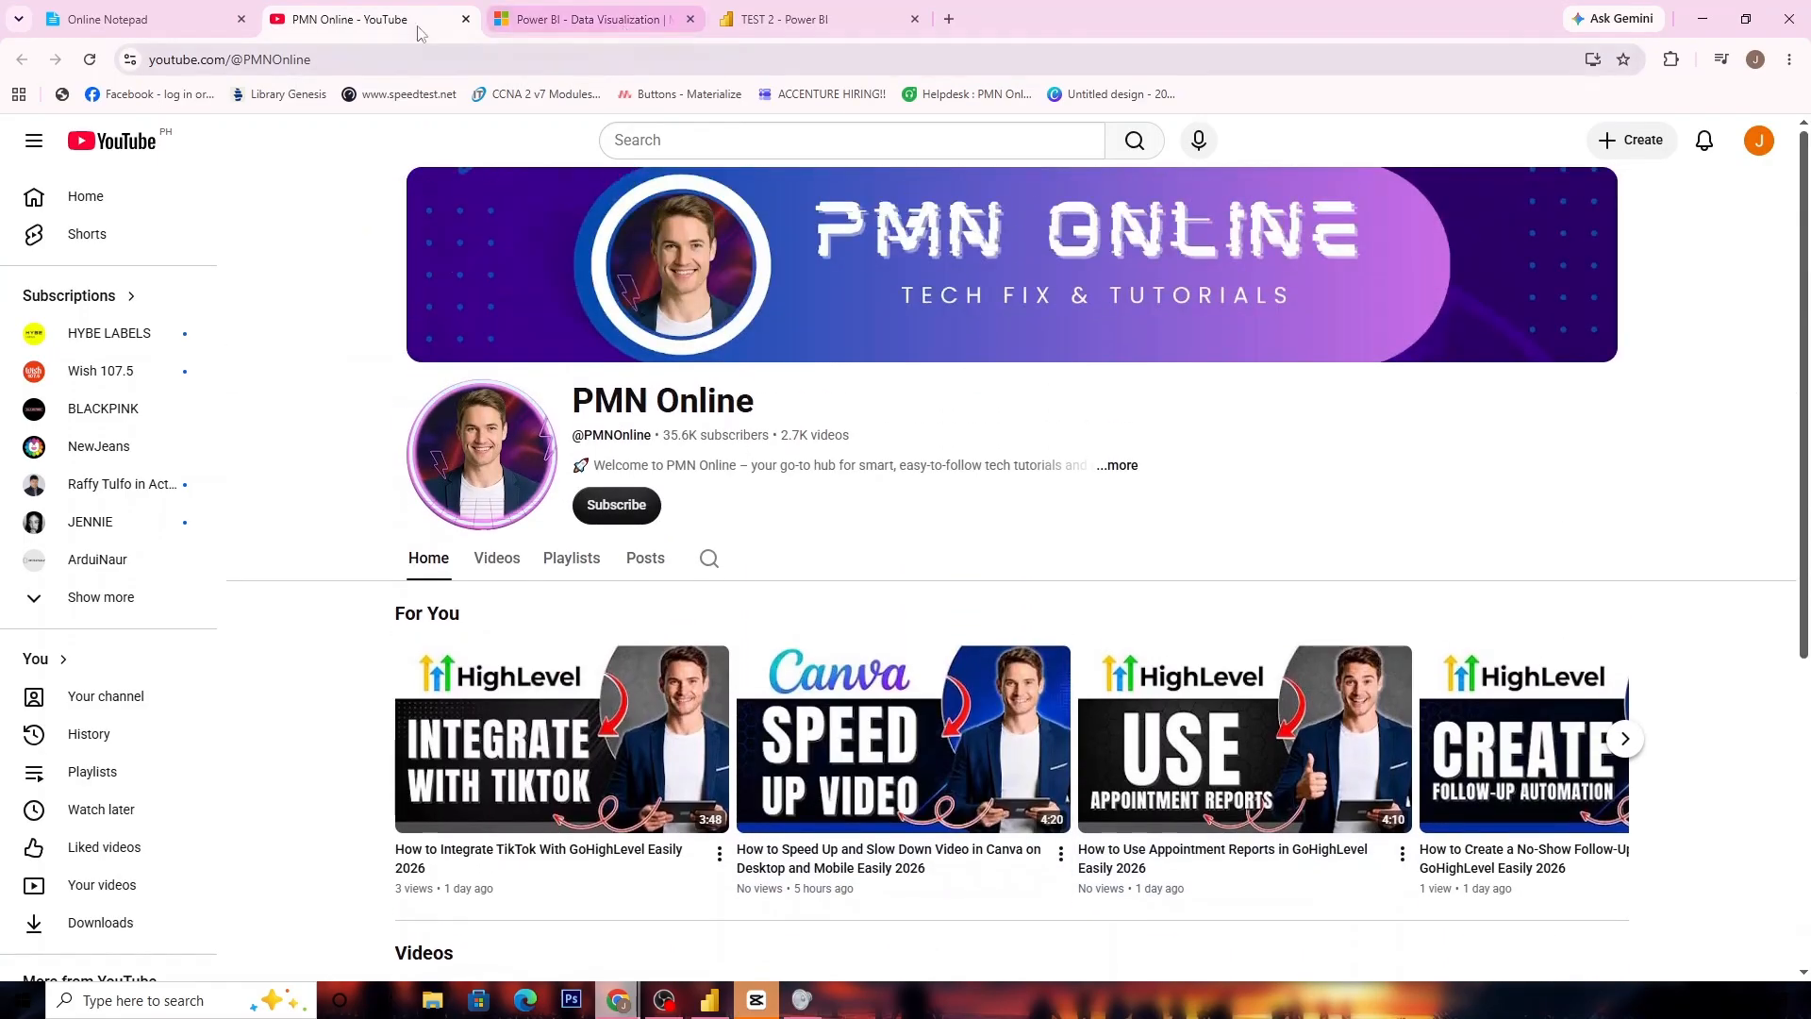
# Switch to Online Notepad and set the font size to 24pt on the blank line below the existing text.
pyautogui.click(198, 8)
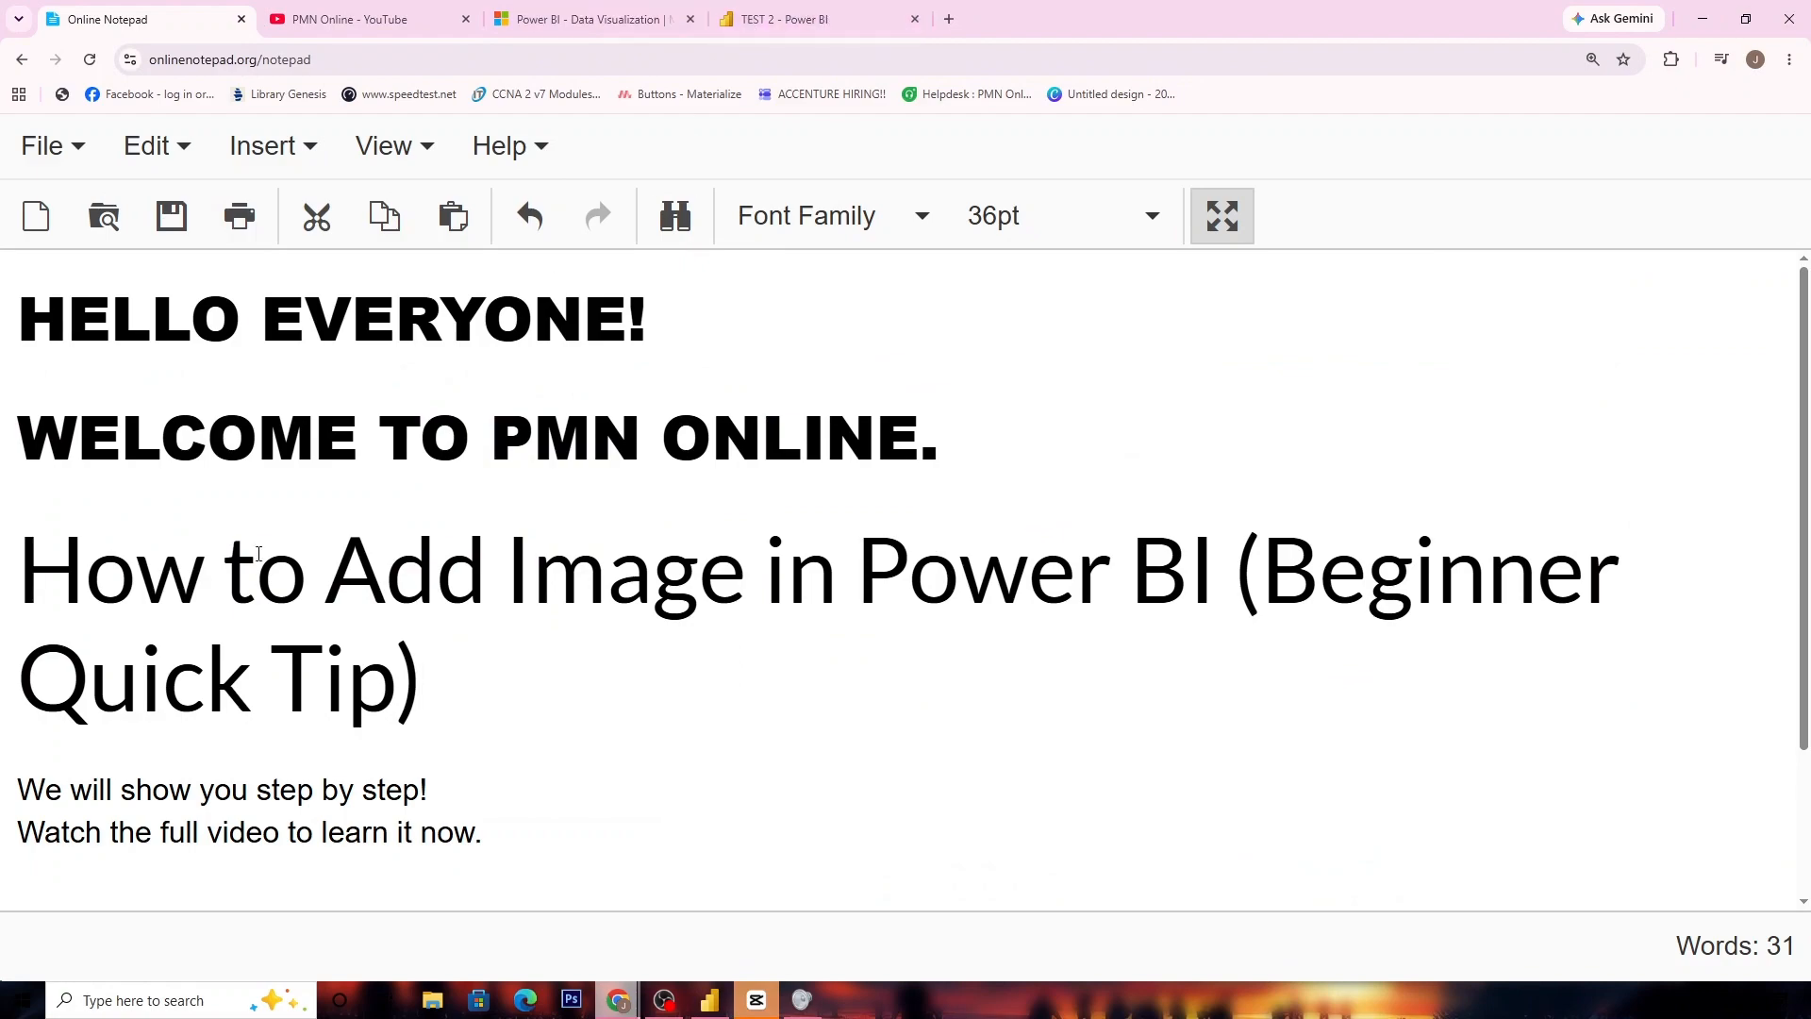
pyautogui.scroll(-1, 488, 707)
pyautogui.click(524, 821)
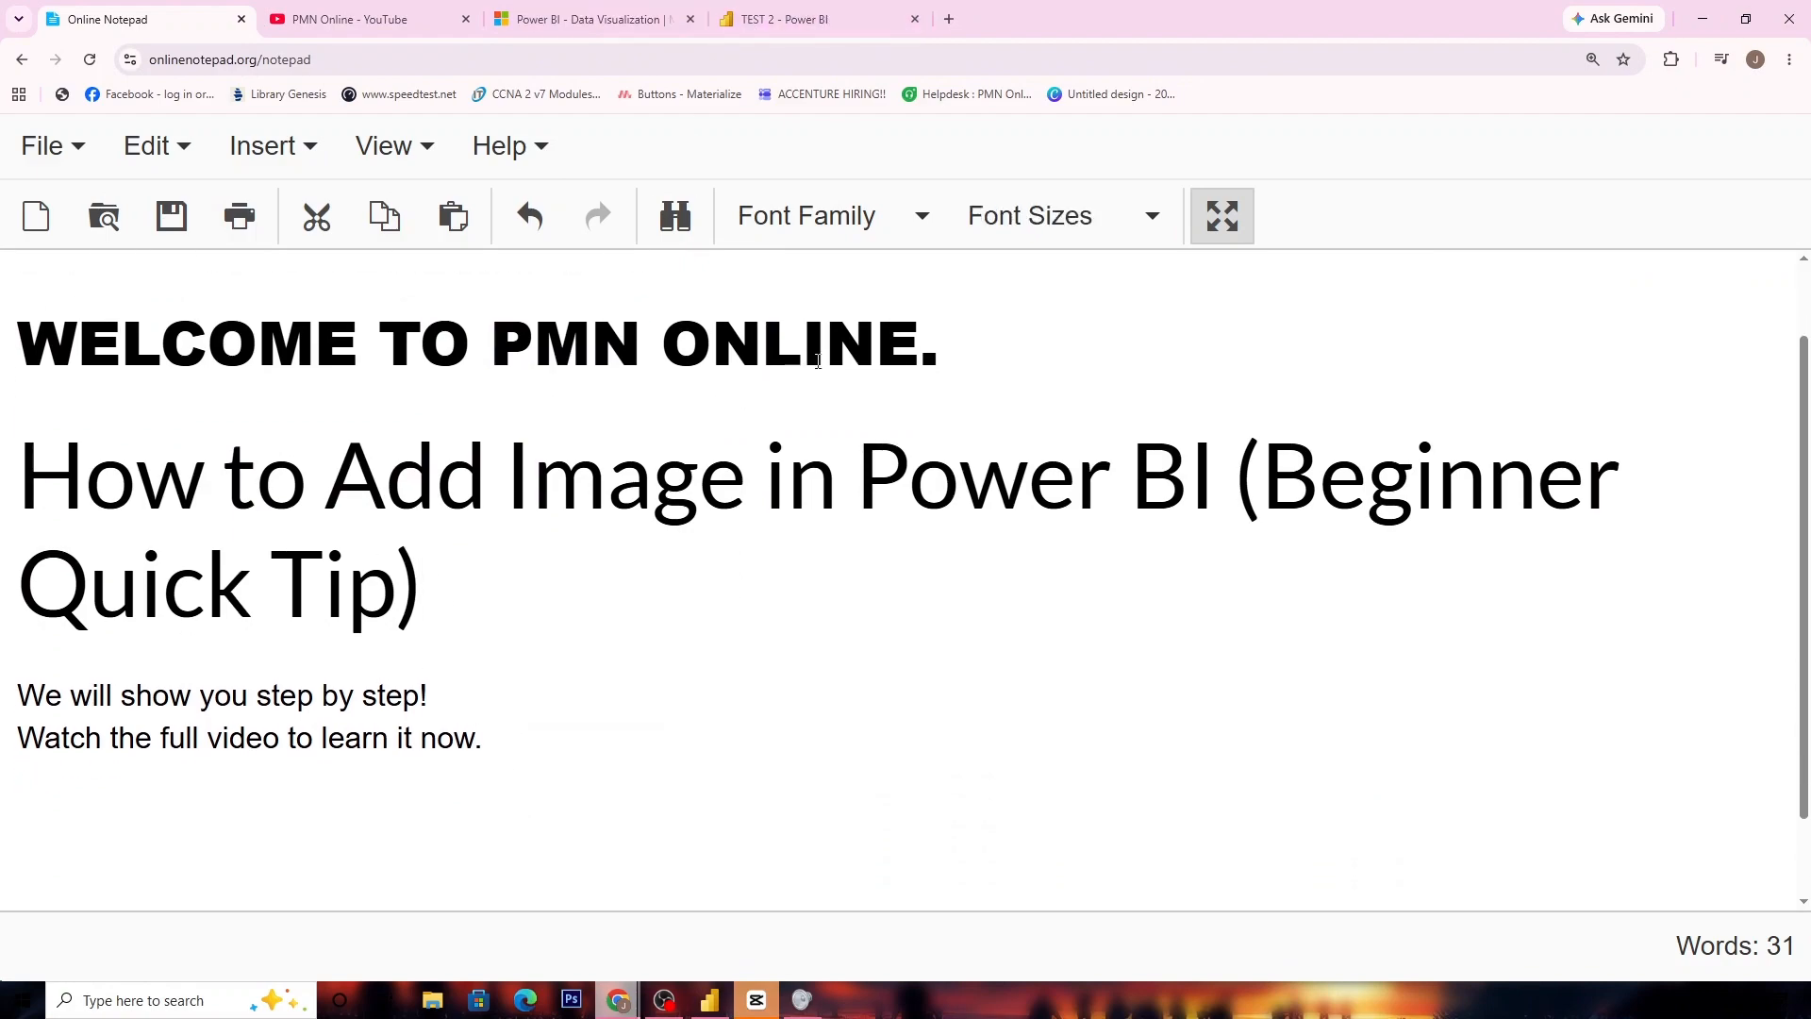
pyautogui.click(1066, 224)
pyautogui.click(1058, 545)
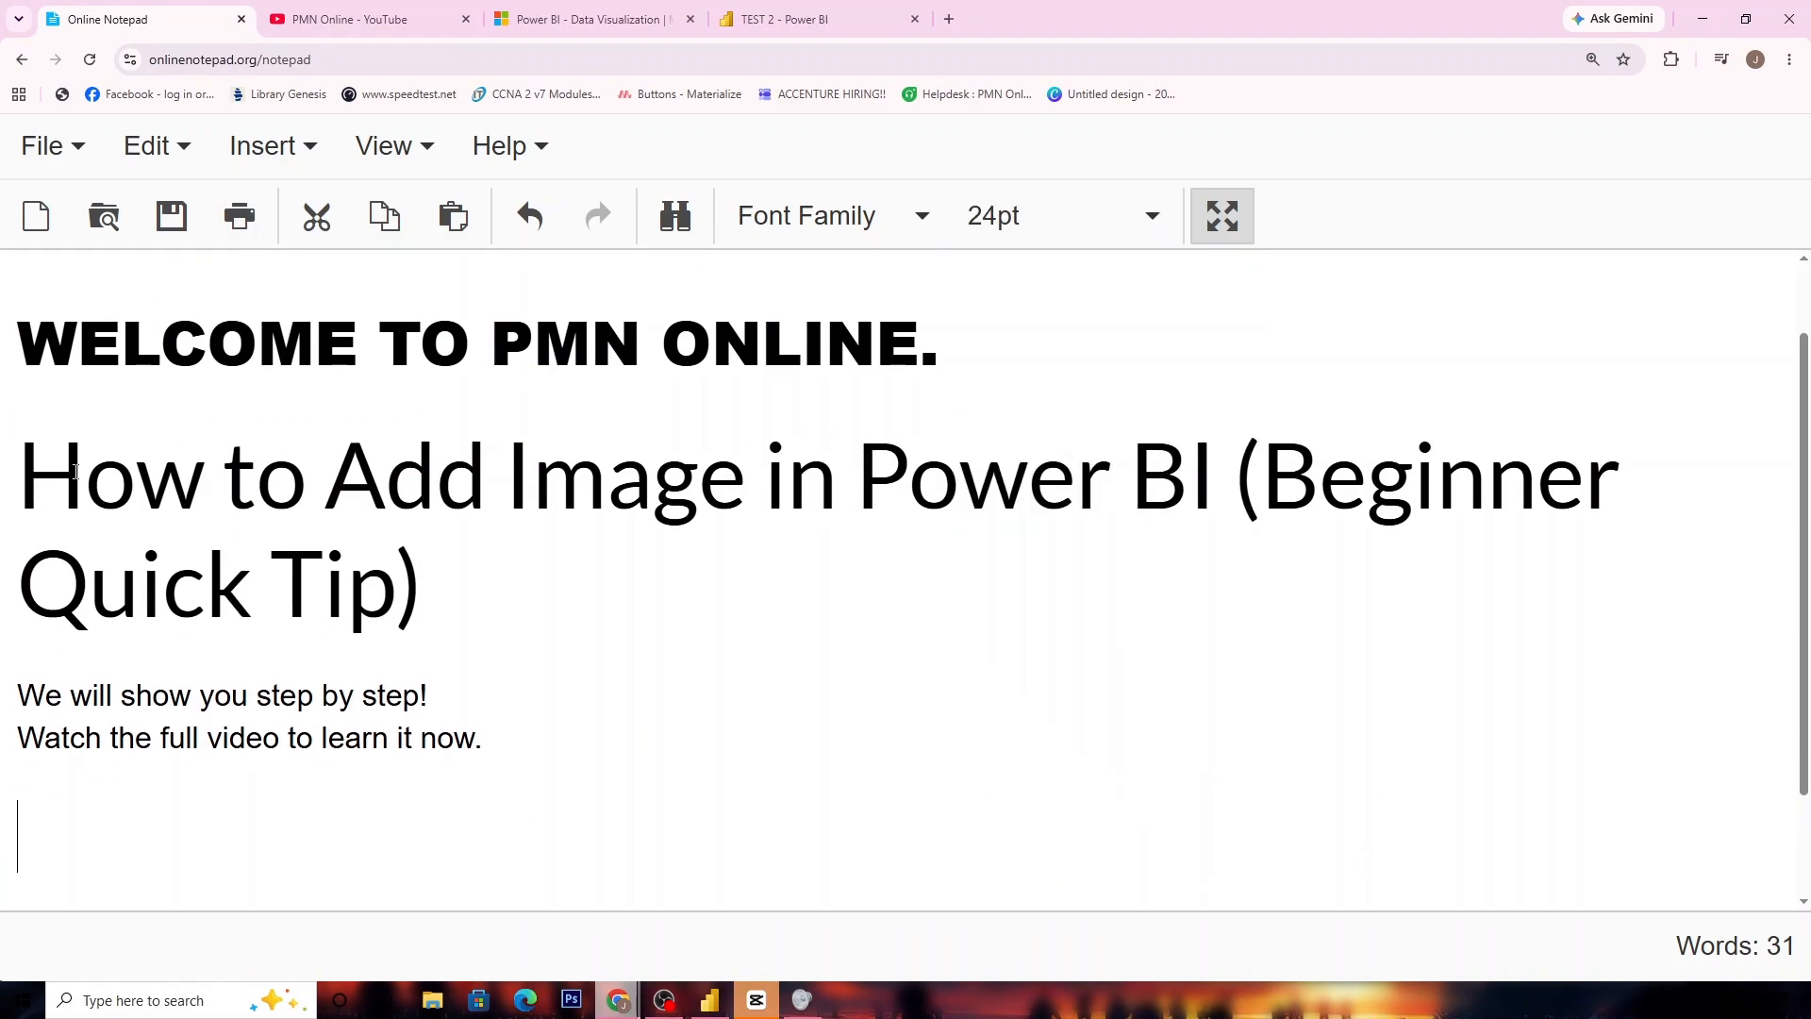
# Write "LIKE AND SUBSCRIBE!" on the blank line below "Watch the full video to learn it now.".
pyautogui.moveTo(47, 484); pyautogui.dragTo(566, 590)
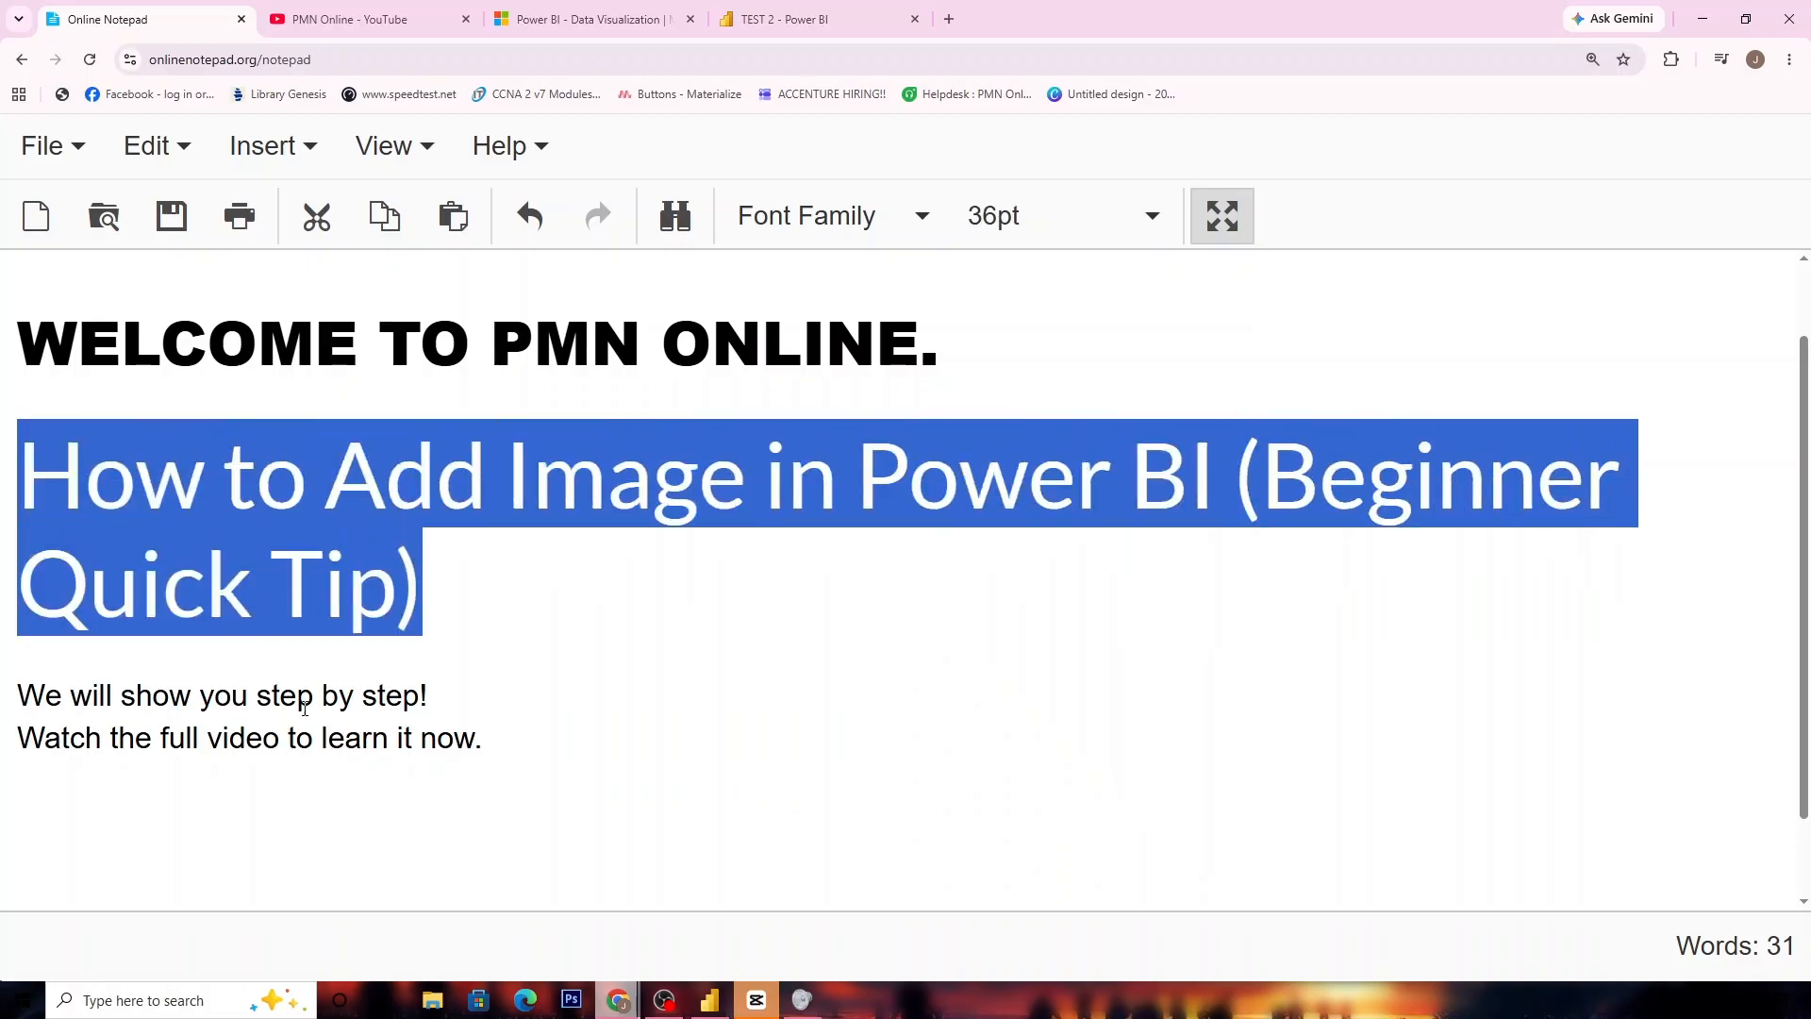
pyautogui.click(207, 836)
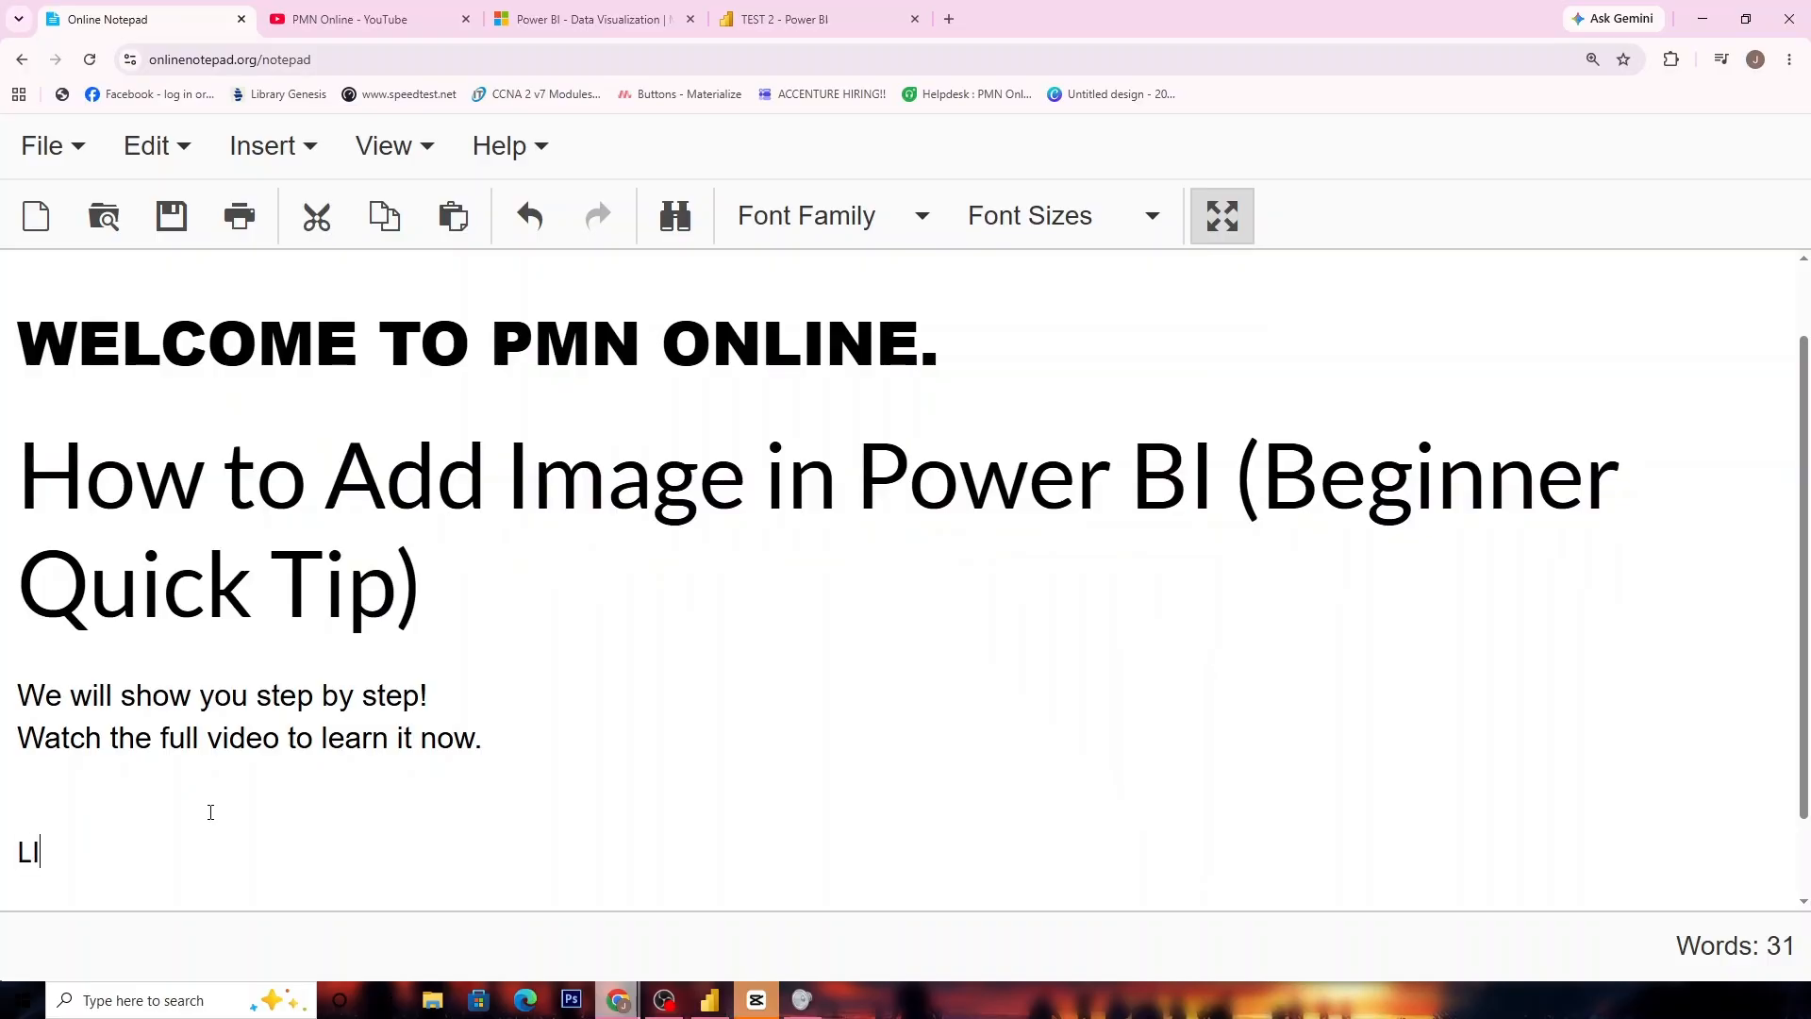
pyautogui.write('LIKE AND SUBSCRIBE!')
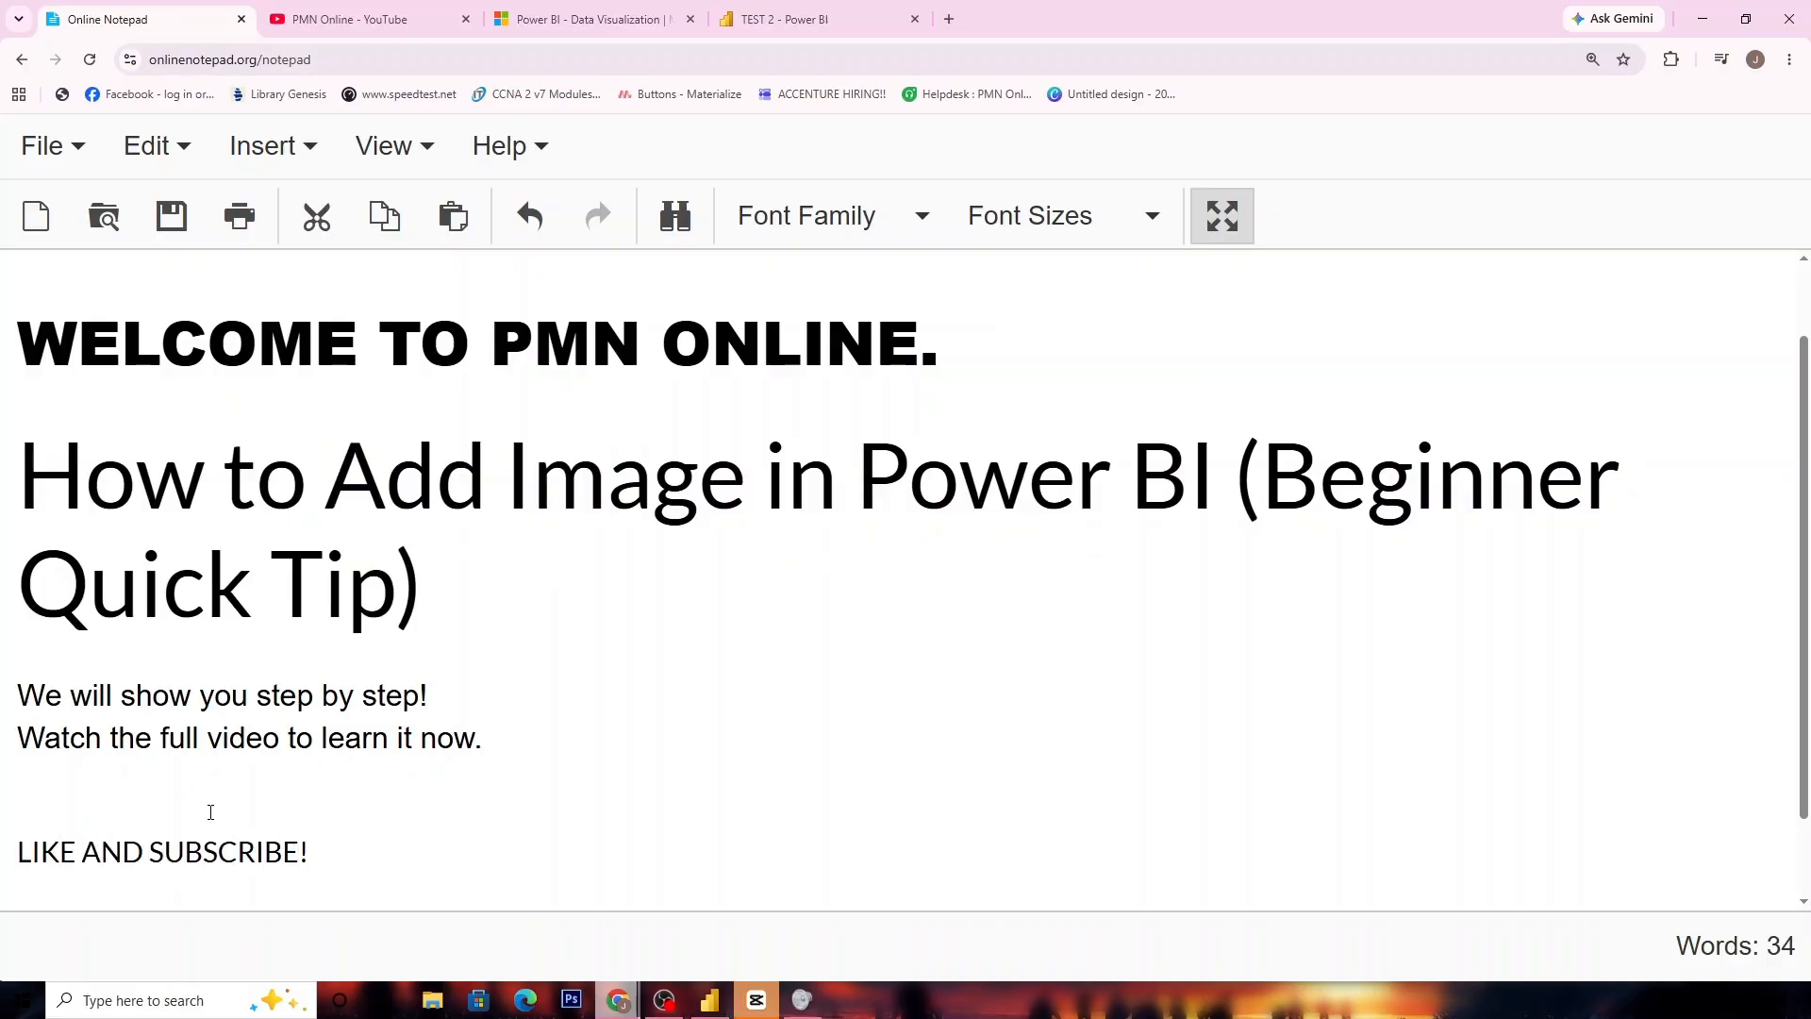
# Try inserting a line break before "LIKE AND SUBSCRIBE!" and undo it.
pyautogui.click(22, 854)
pyautogui.press('Return')
pyautogui.hotkey('ctrl', 'z')
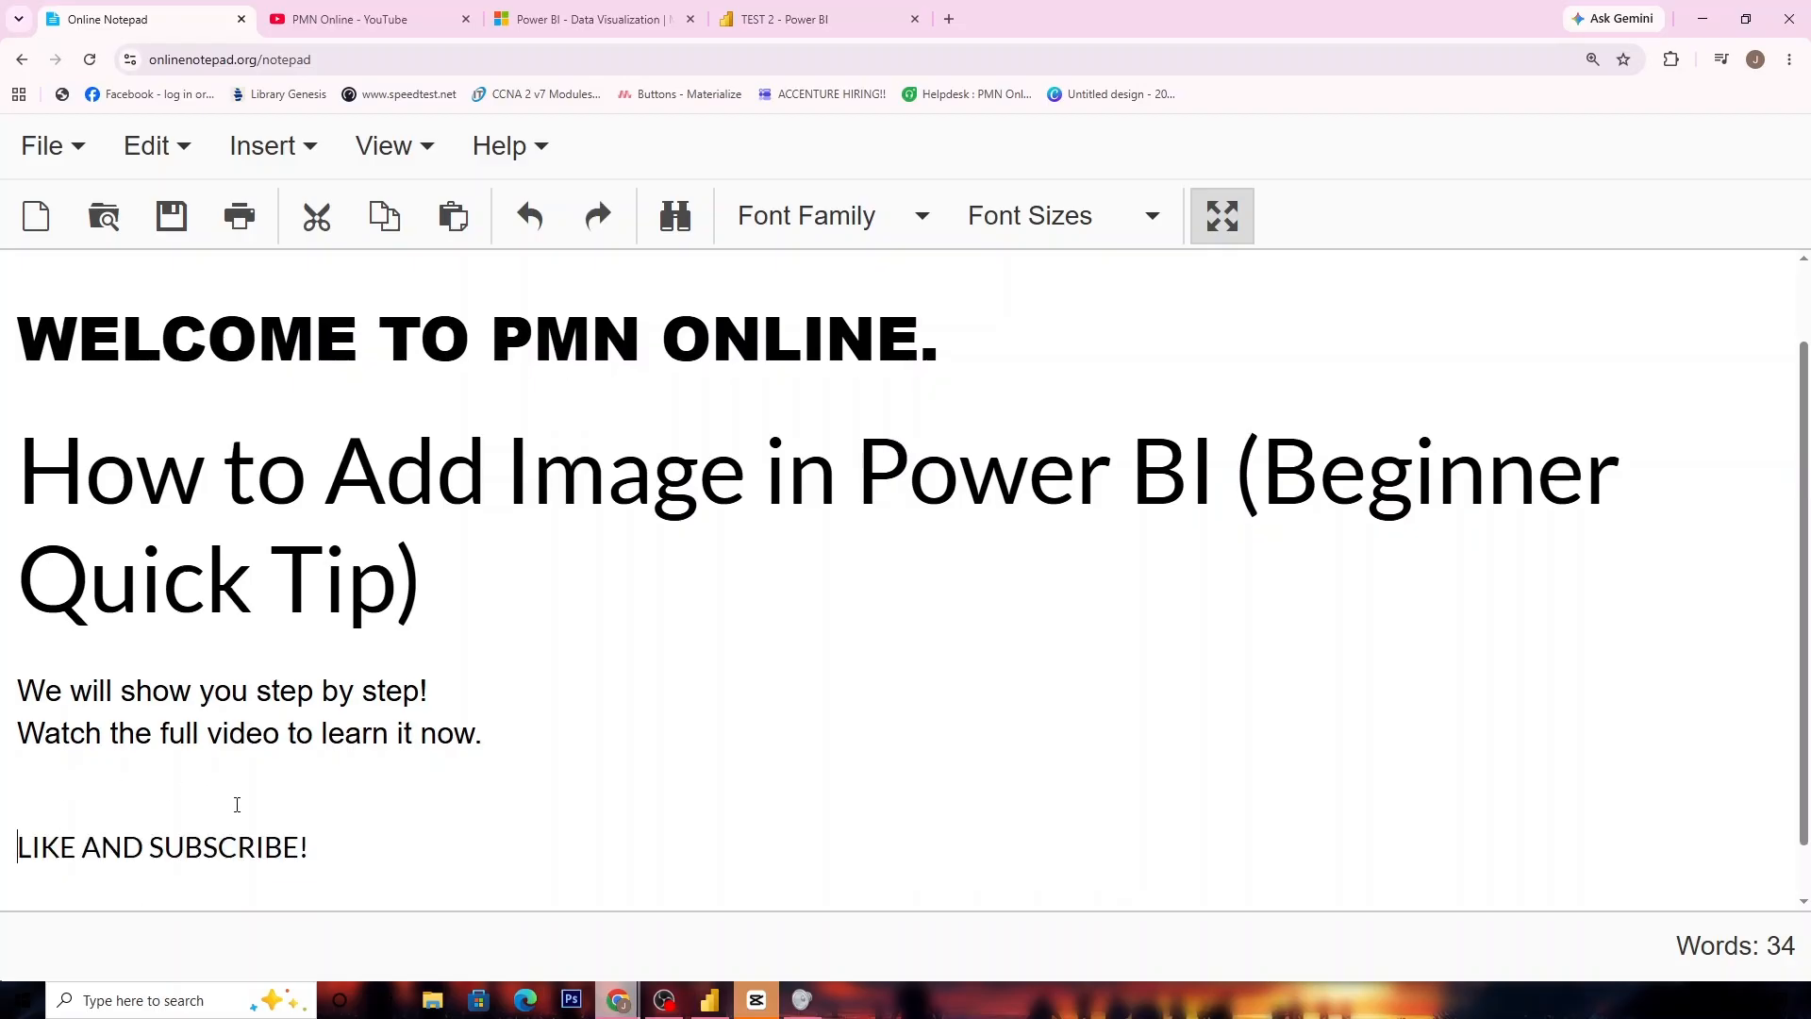